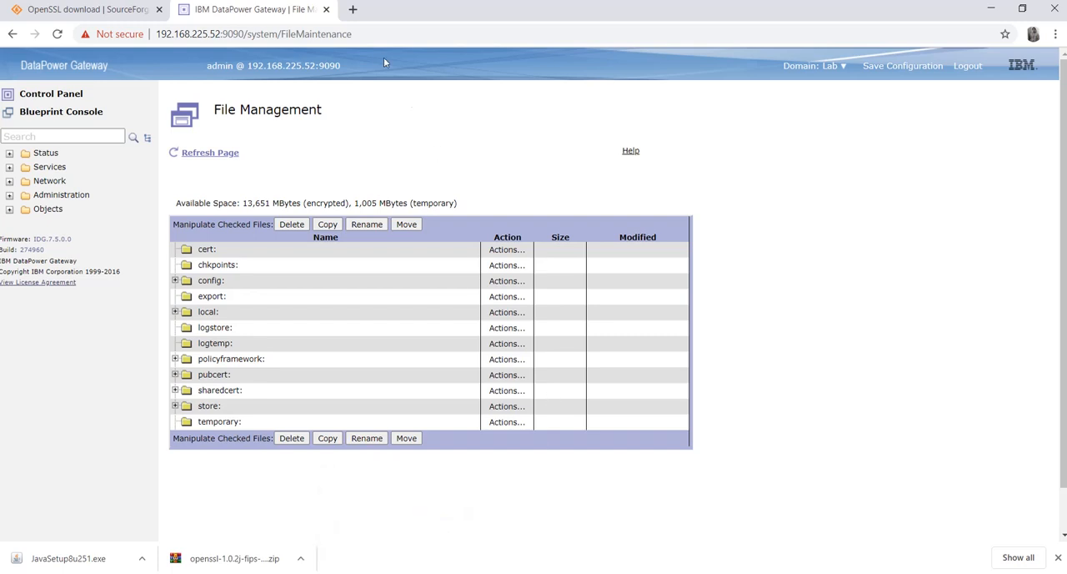
Search Google in a new tab for "download openssl for windows 64 bit"
{"action": "left_click", "coordinate": [354, 10]}
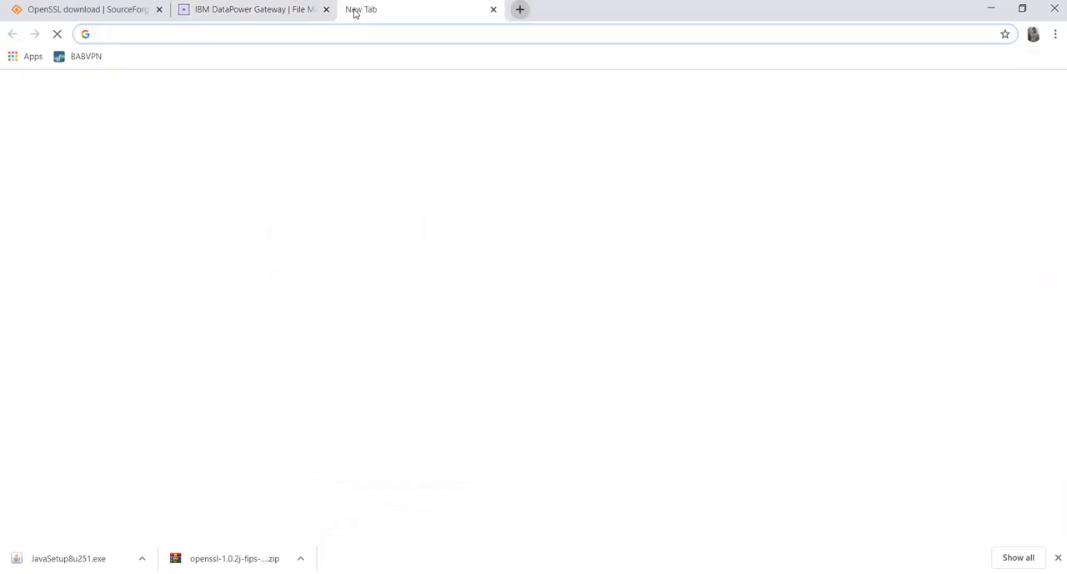
{"action": "type", "text": "do"}
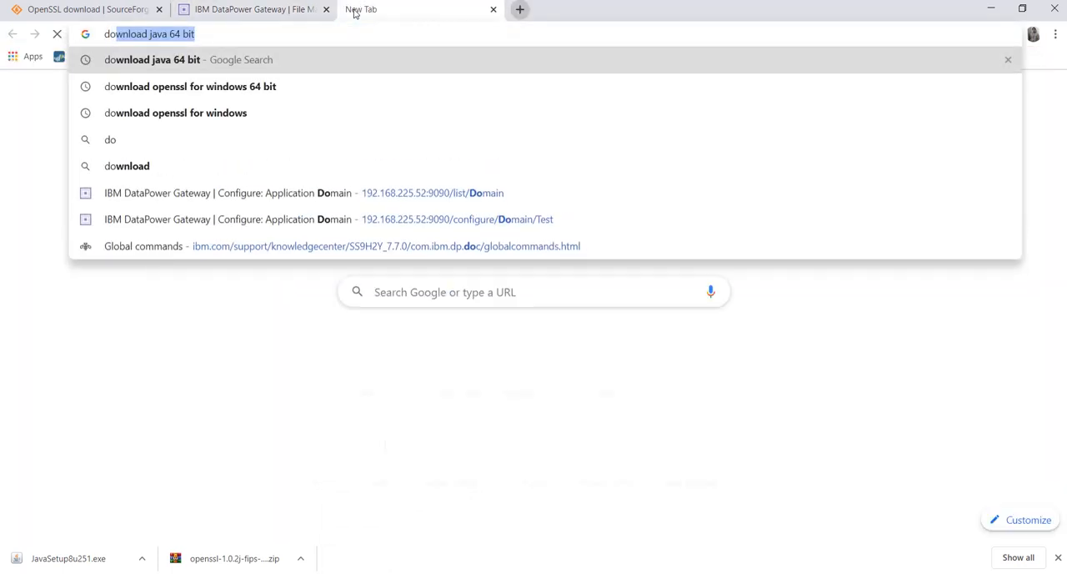
{"action": "type", "text": "w"}
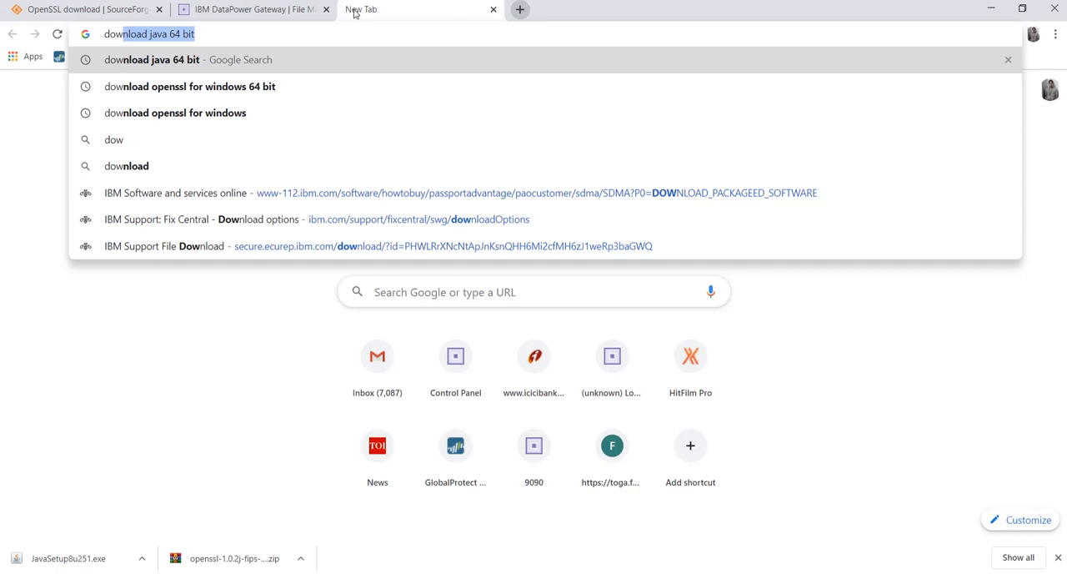
{"action": "key", "text": "BackSpace"}
{"action": "key", "text": "BackSpace"}
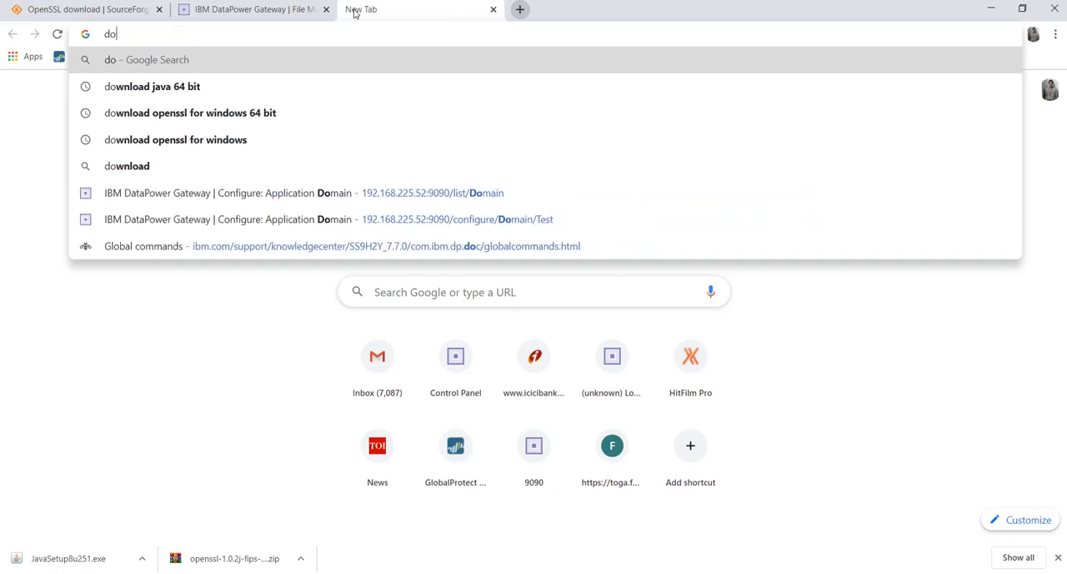
{"action": "type", "text": "wnload"}
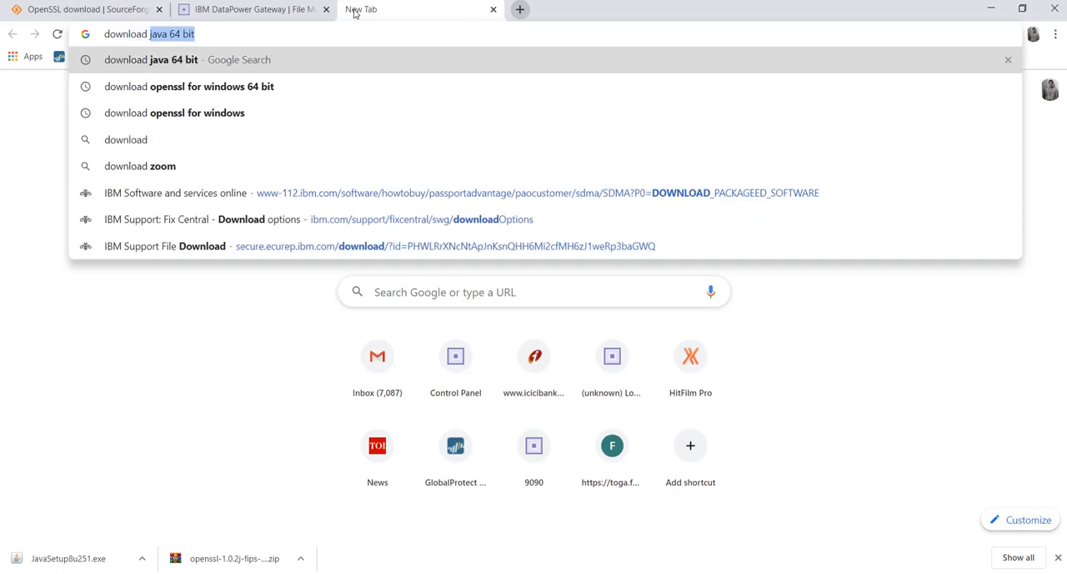
{"action": "type", "text": " ope"}
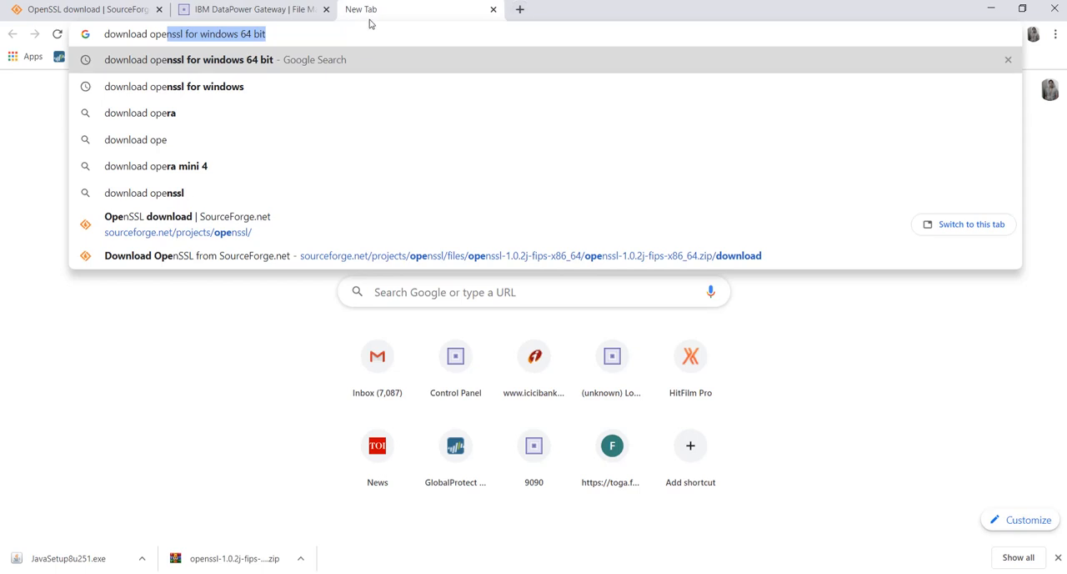
{"action": "key", "text": "Return"}
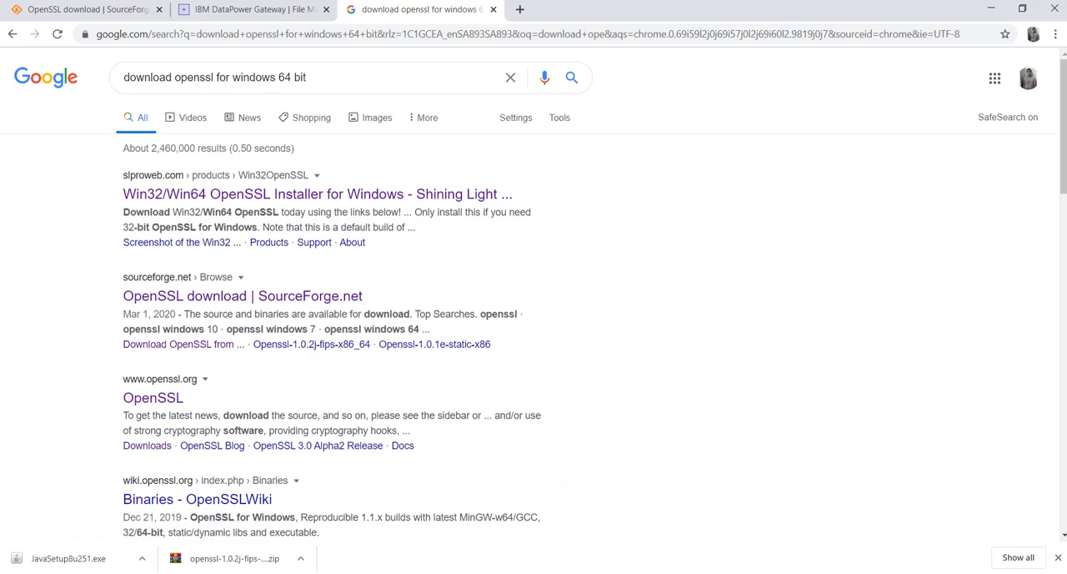
Switch to File Explorer, locate the OpenSSL folder on the C: drive and open the extracted openssl-1.0.2j-fips-x86_64 folder in Downloads
{"action": "mouse_move", "coordinate": [357, 572]}
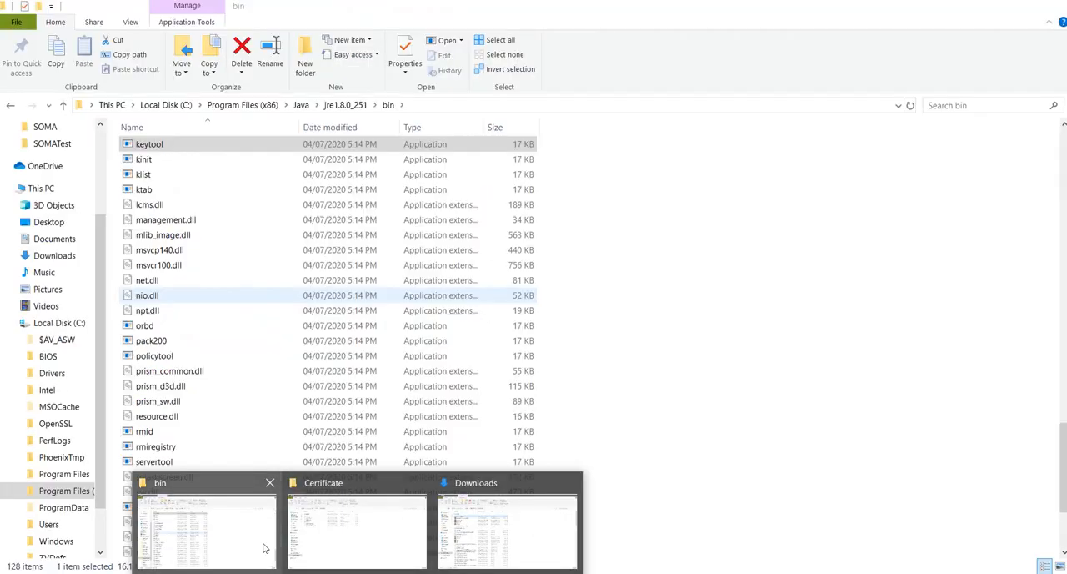
{"action": "left_click", "coordinate": [264, 548]}
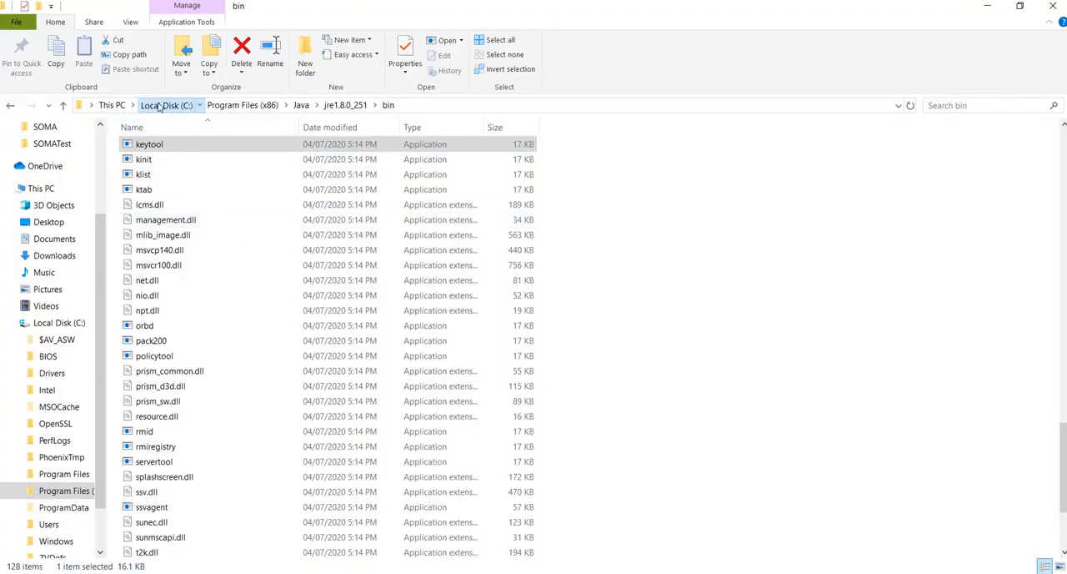
{"action": "left_click", "coordinate": [160, 106]}
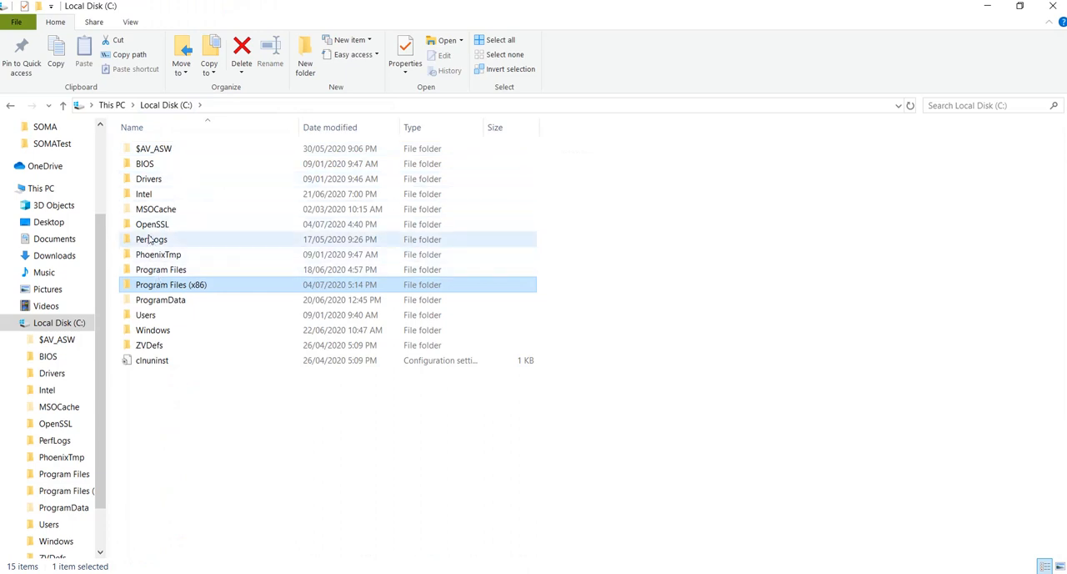
{"action": "left_click", "coordinate": [151, 228]}
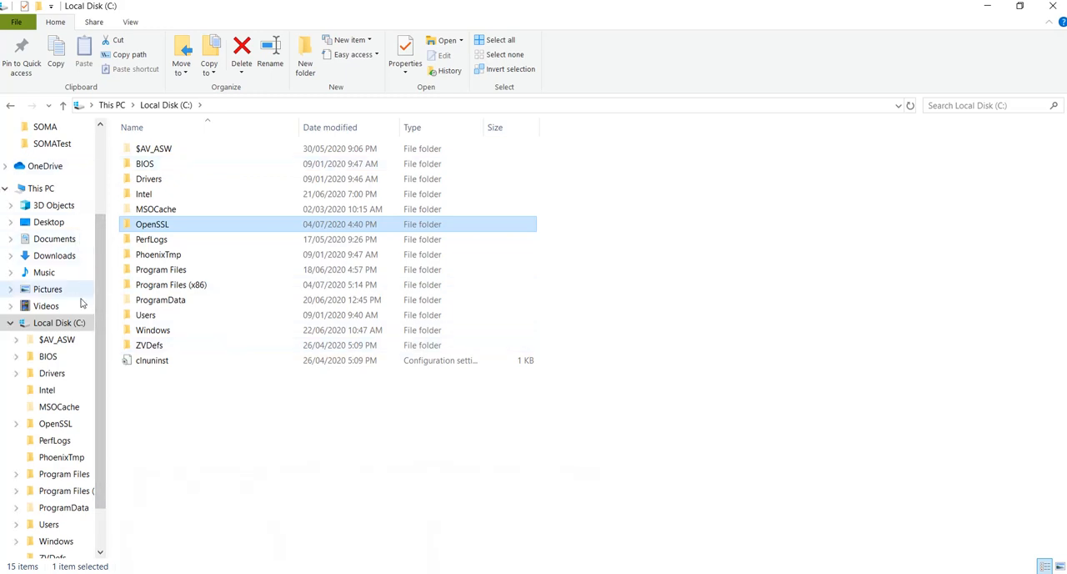
{"action": "left_click", "coordinate": [63, 257]}
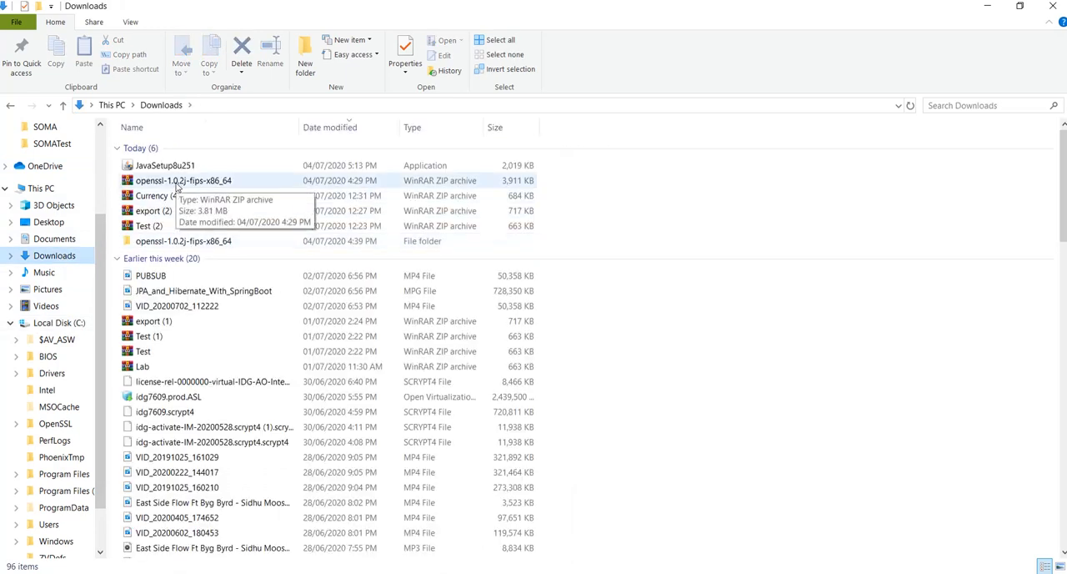
{"action": "double_click", "coordinate": [166, 242]}
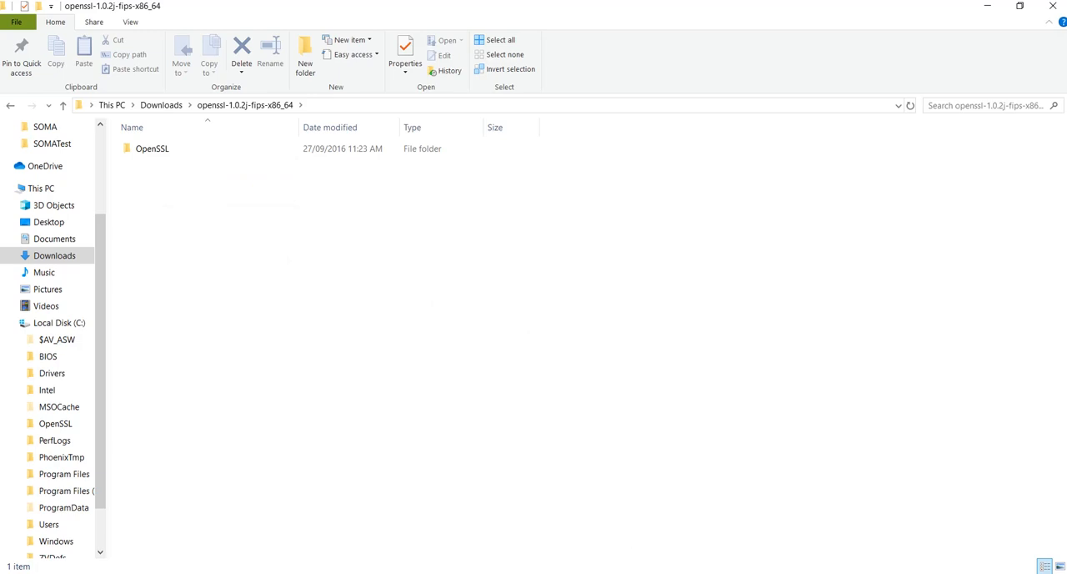
Switch to SoapUI and view its global preferences, closing them without changes
{"action": "left_click", "coordinate": [567, 573]}
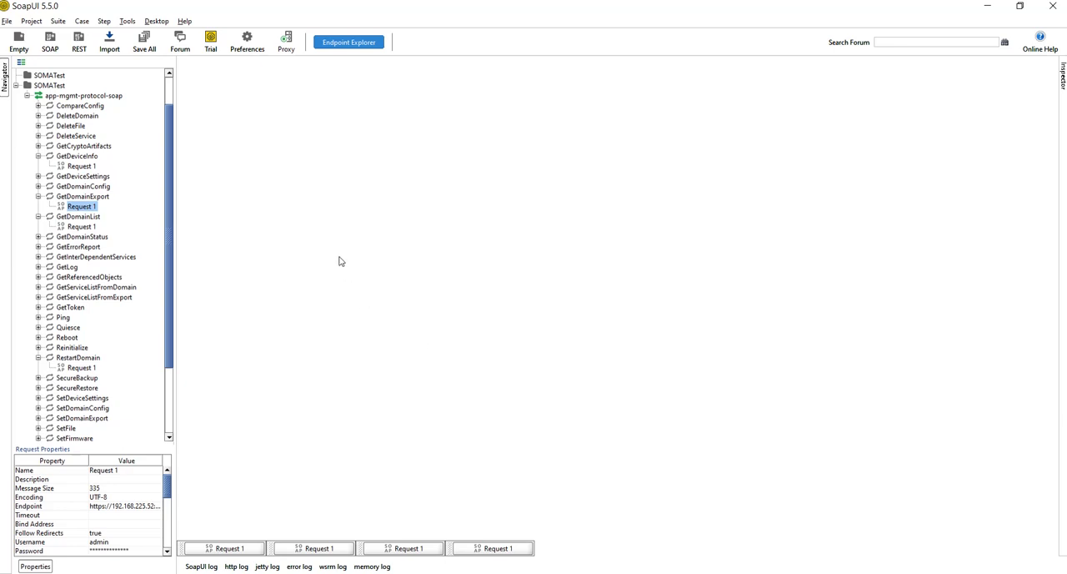
{"action": "left_click", "coordinate": [246, 46]}
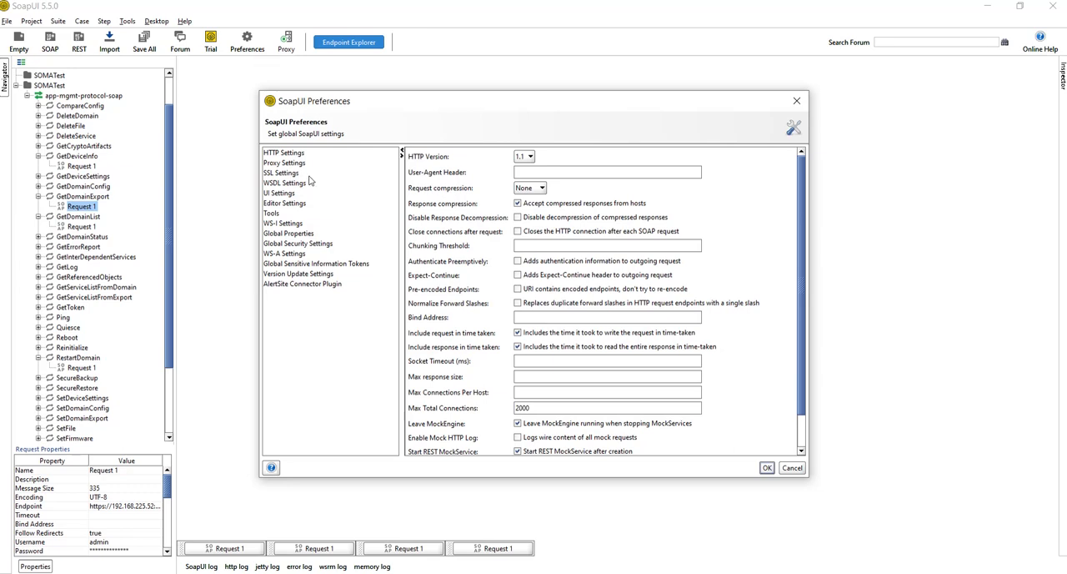
{"action": "left_click", "coordinate": [797, 104]}
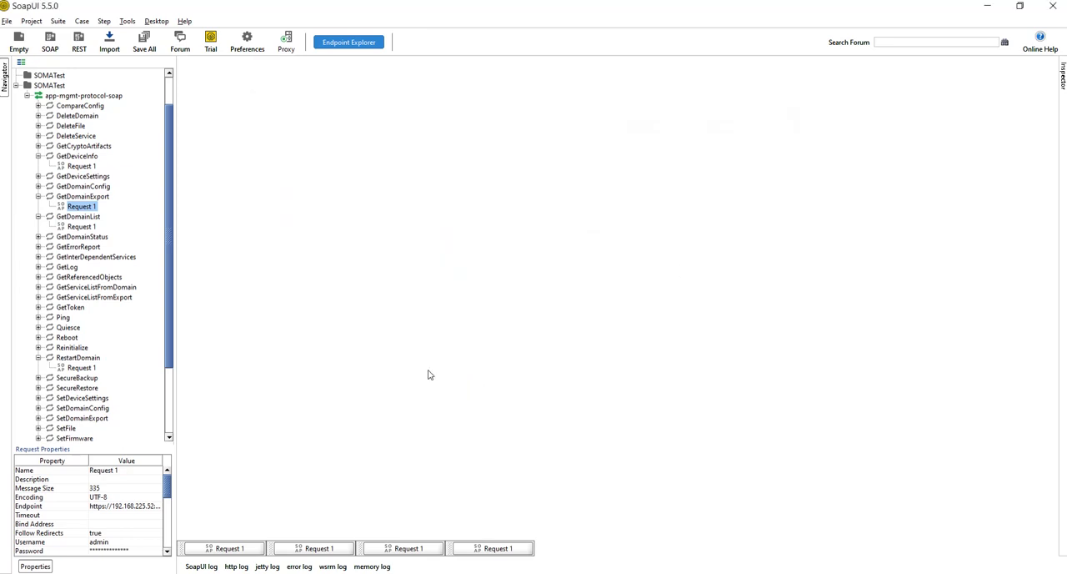
Switch to Chrome, close the OpenSSL search results and open the Crypto Tools page of the DataPower Gateway
{"action": "left_click", "coordinate": [626, 552]}
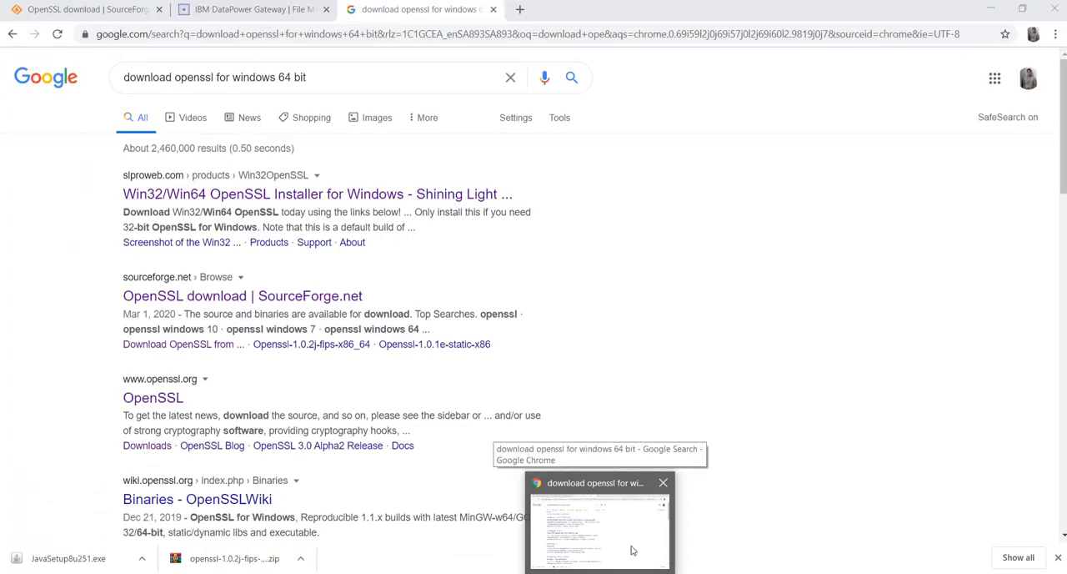
{"action": "left_click", "coordinate": [492, 9]}
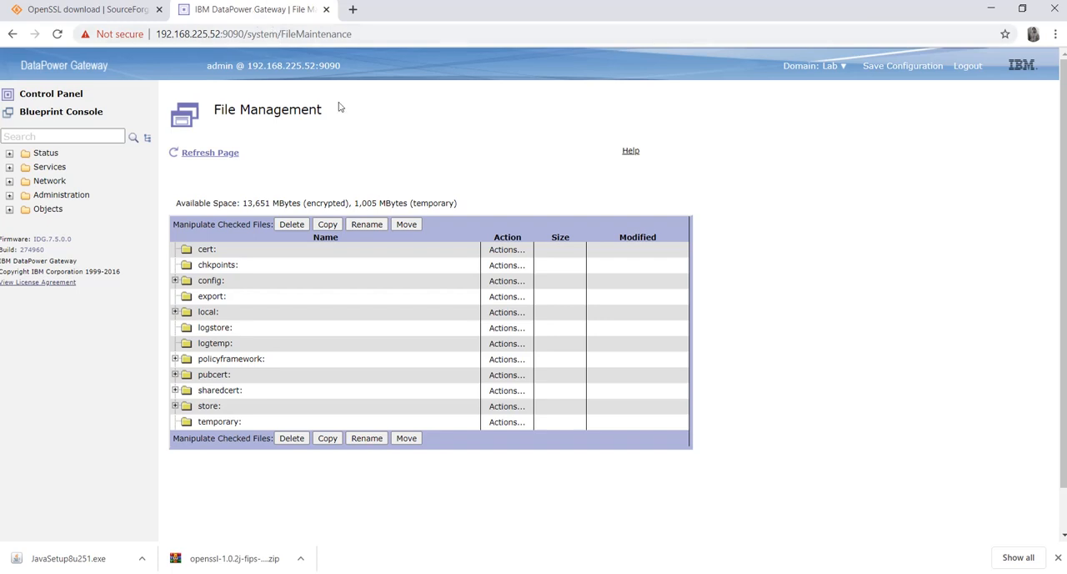
{"action": "left_click", "coordinate": [86, 133]}
{"action": "left_click", "coordinate": [96, 135]}
{"action": "left_click", "coordinate": [96, 135]}
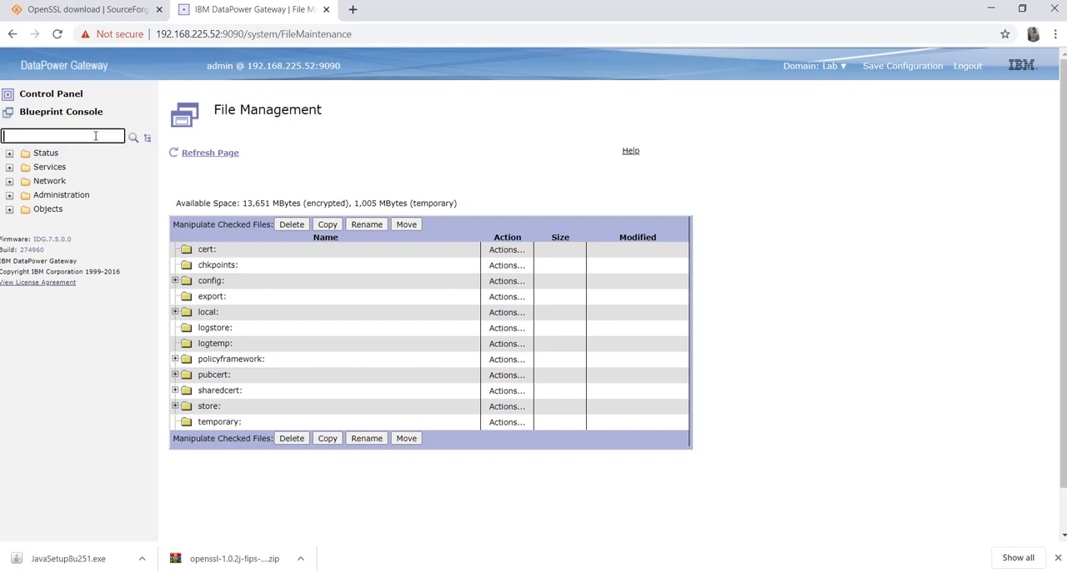
{"action": "type", "text": "cryp"}
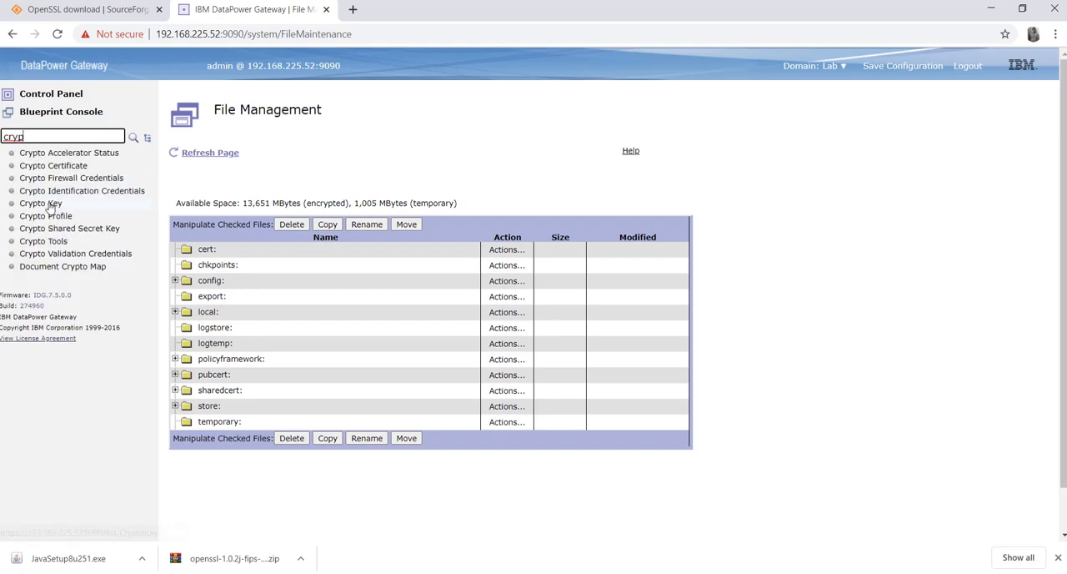
{"action": "left_click", "coordinate": [50, 243]}
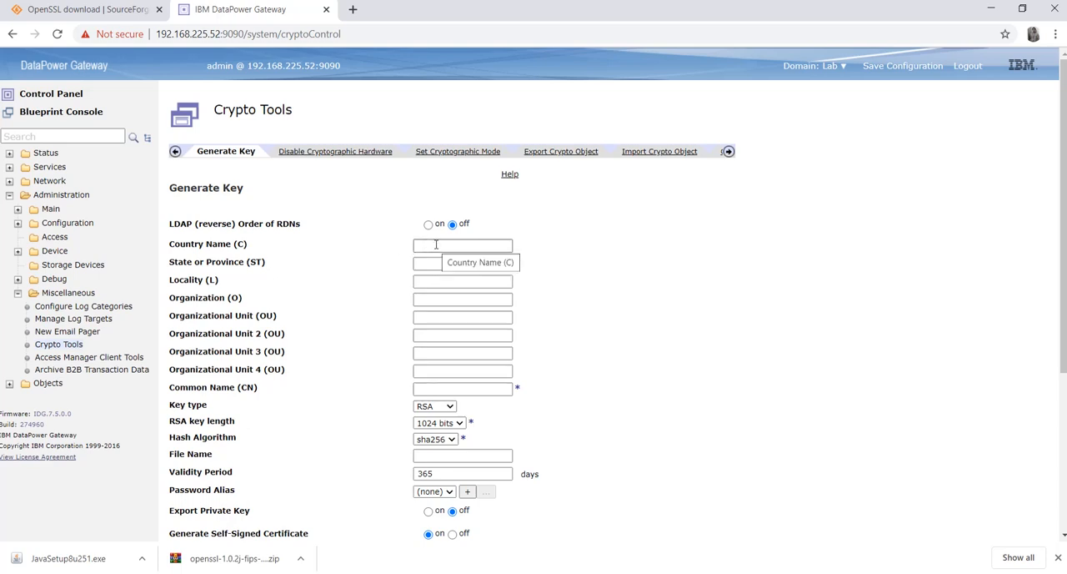
Set the new key's country name to IN, state or province to Delhi and locality to NewDelhi
{"action": "left_click", "coordinate": [435, 244]}
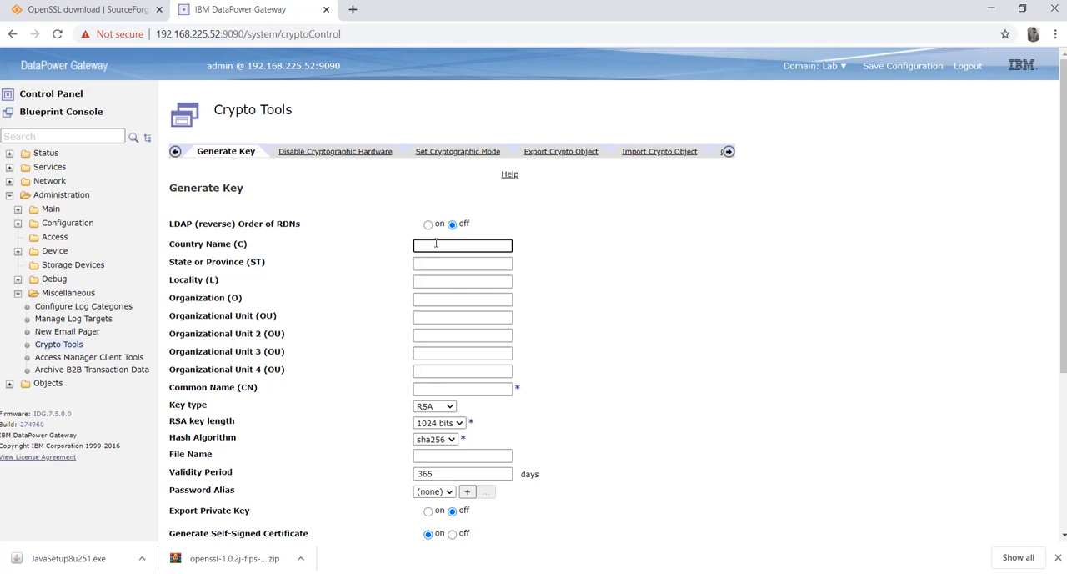
{"action": "type", "text": "N"}
{"action": "left_click", "coordinate": [437, 262]}
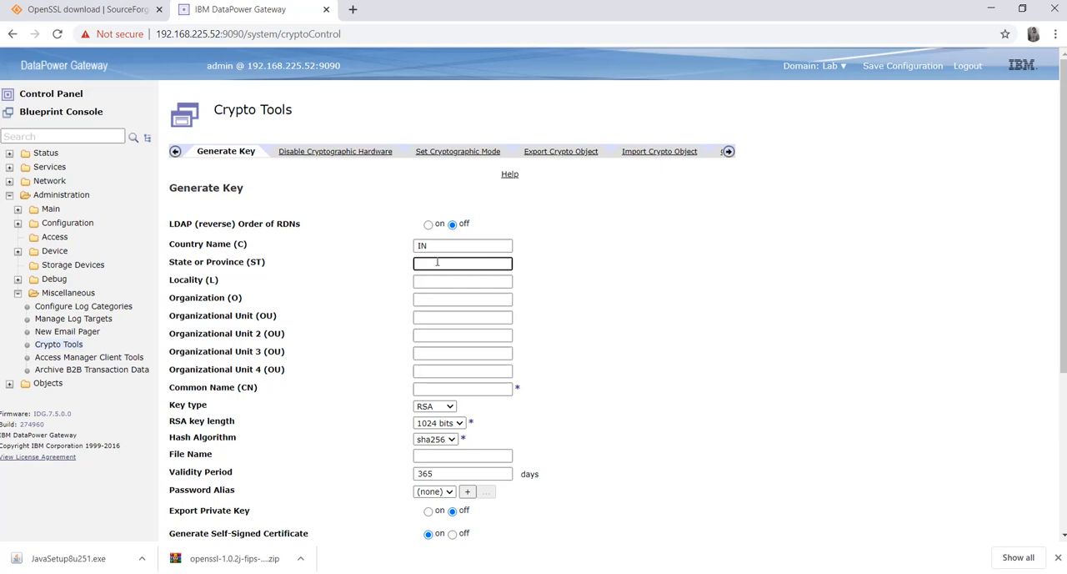
{"action": "type", "text": "Delhi"}
{"action": "left_click", "coordinate": [438, 281]}
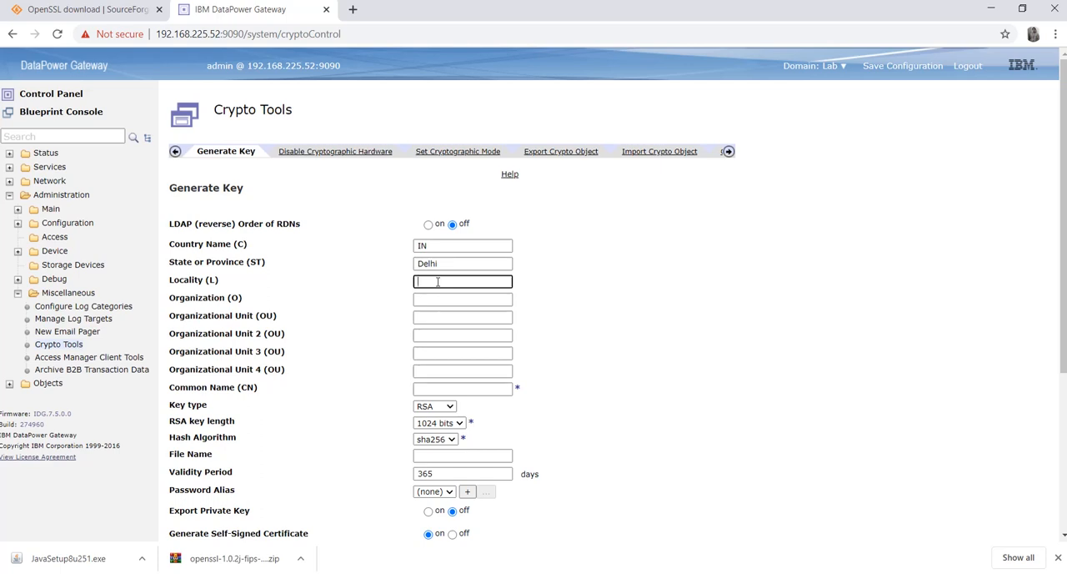
{"action": "type", "text": "NewDelhi"}
{"action": "left_click", "coordinate": [447, 299]}
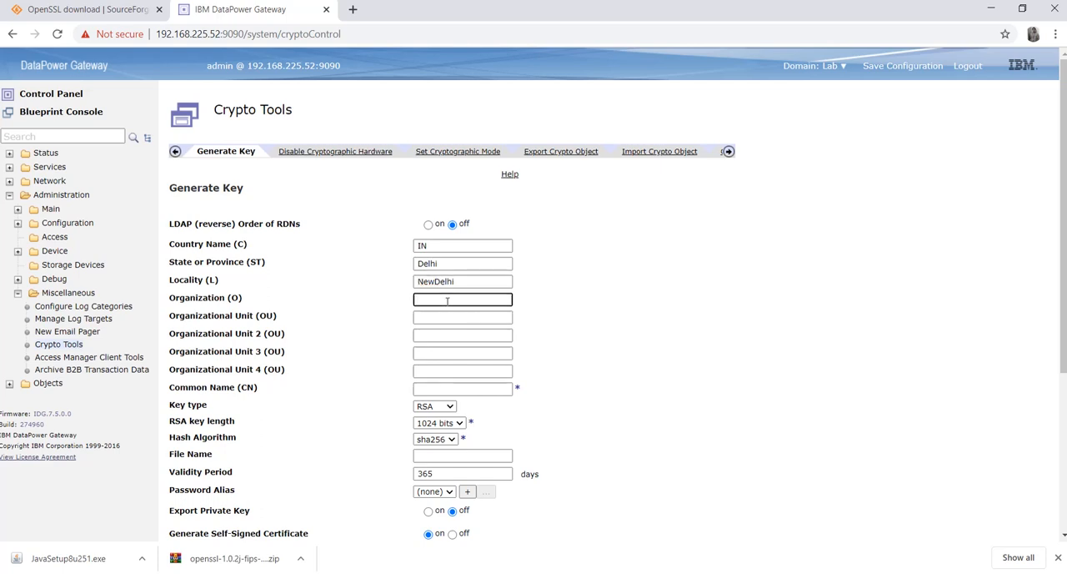
{"action": "type", "text": "www.lab.com"}
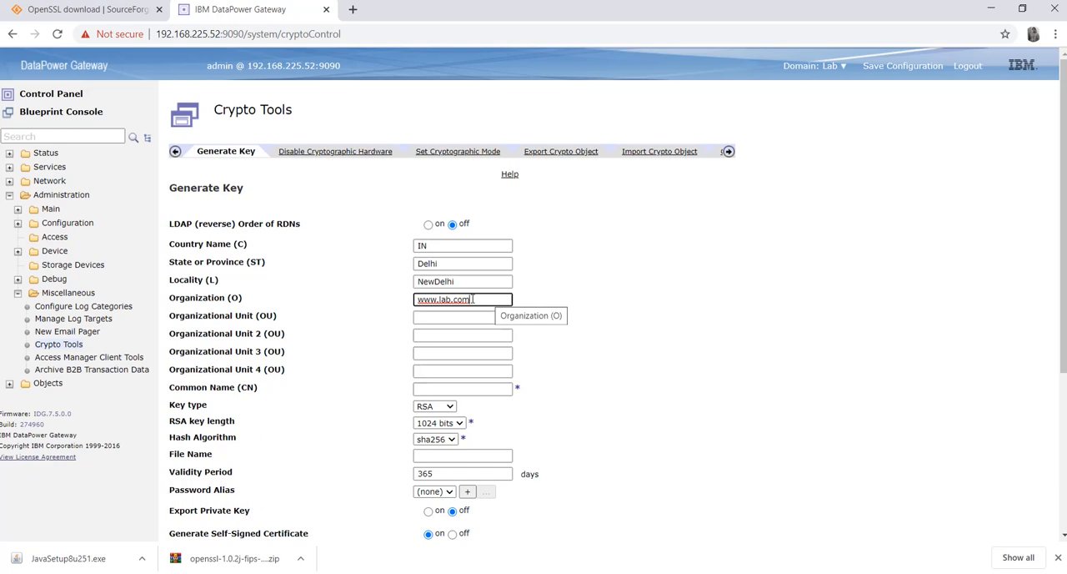
{"action": "left_click", "coordinate": [427, 389]}
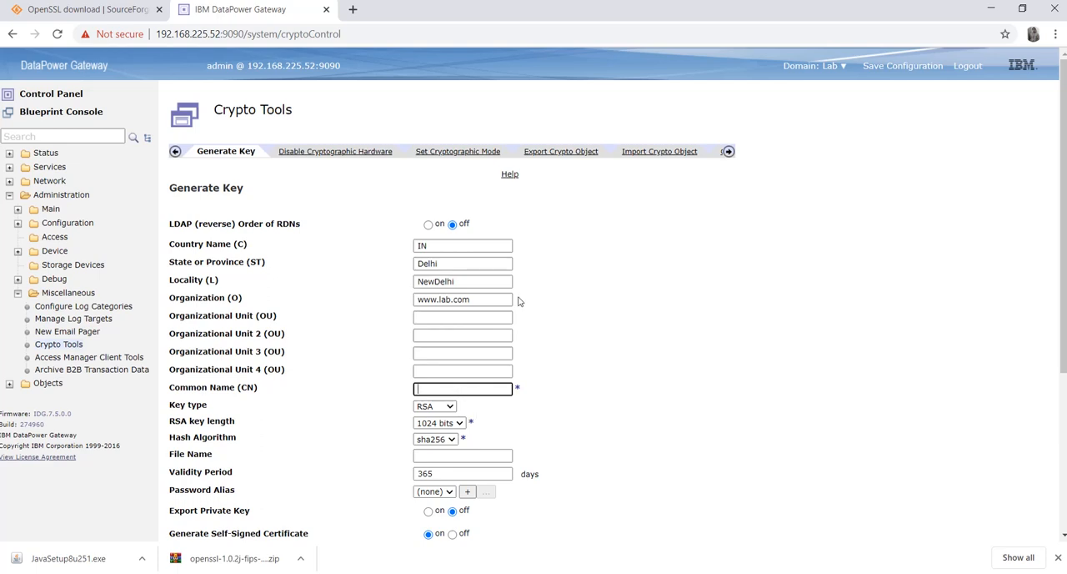
{"action": "left_click_drag", "start_coordinate": [489, 300], "coordinate": [409, 302]}
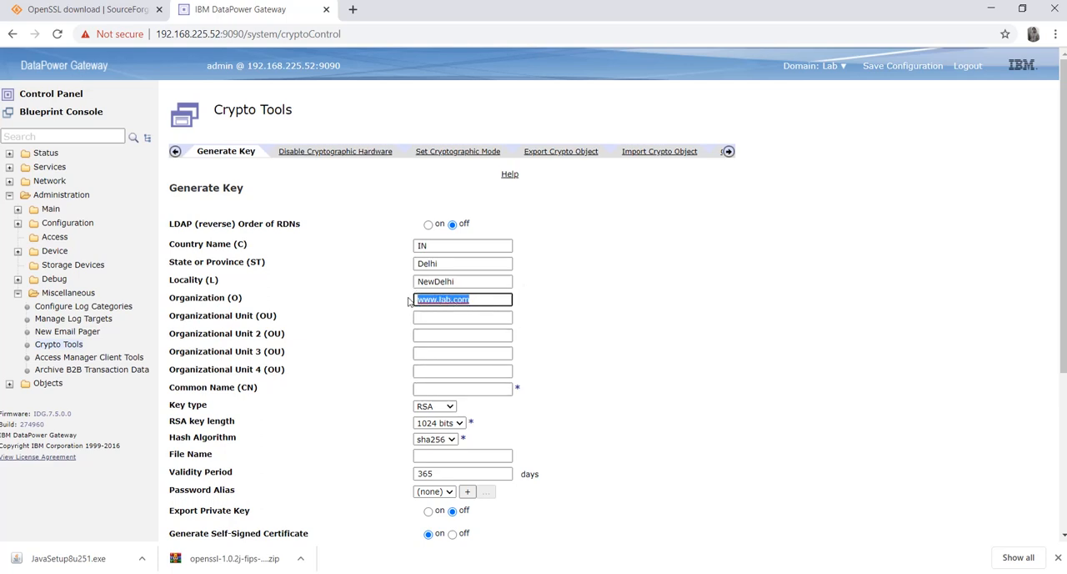
{"action": "type", "text": "lab"}
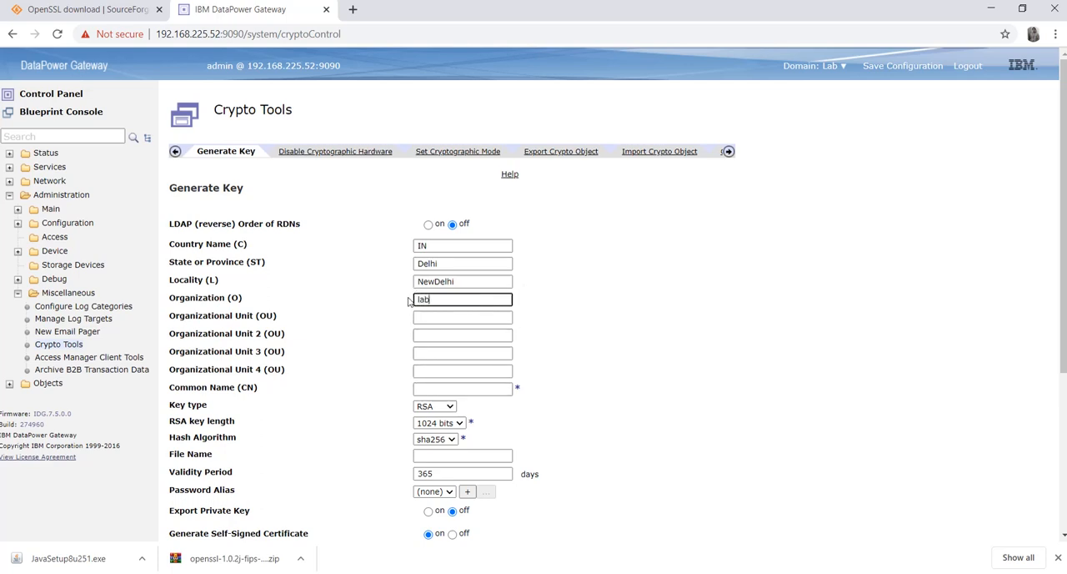
{"action": "left_click", "coordinate": [438, 387]}
{"action": "type", "text": "www."}
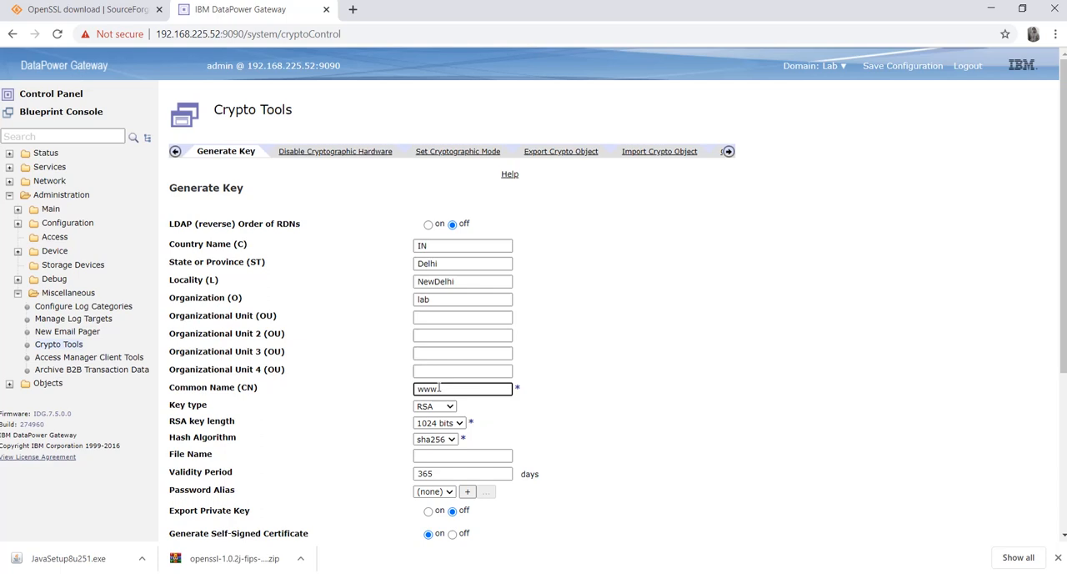
{"action": "type", "text": "lab.com"}
Set the key's file name to lab, with a 1024-bit RSA key length and the sha256 hash algorithm
{"action": "left_click", "coordinate": [461, 423]}
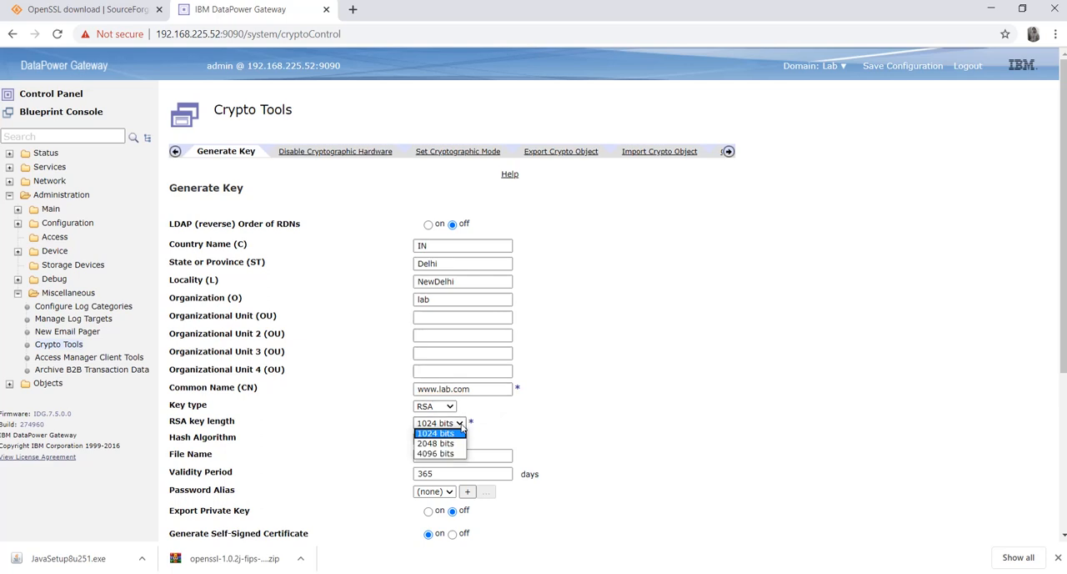
{"action": "left_click", "coordinate": [462, 425]}
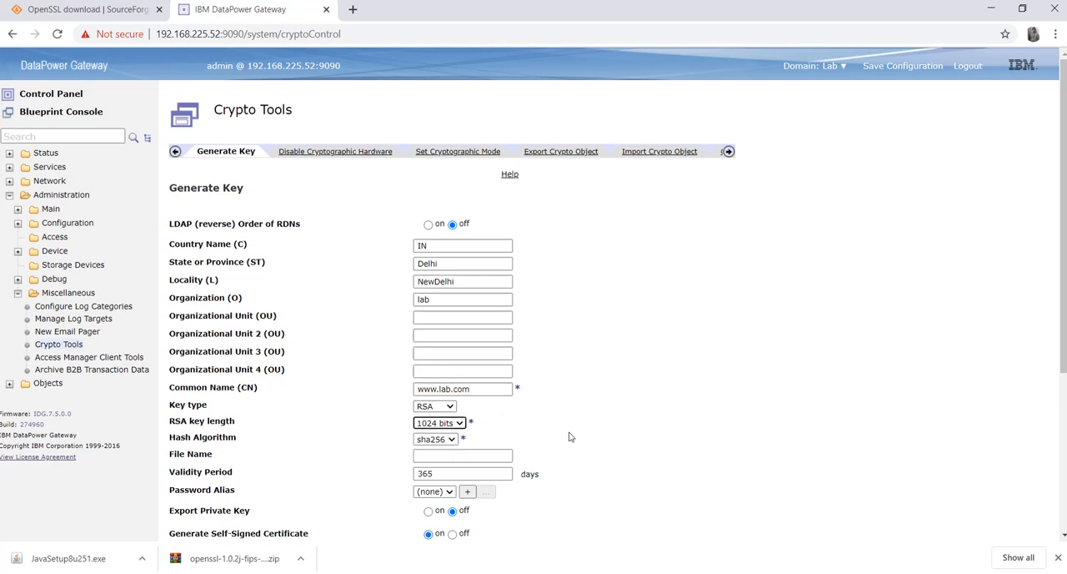
{"action": "left_click", "coordinate": [450, 441]}
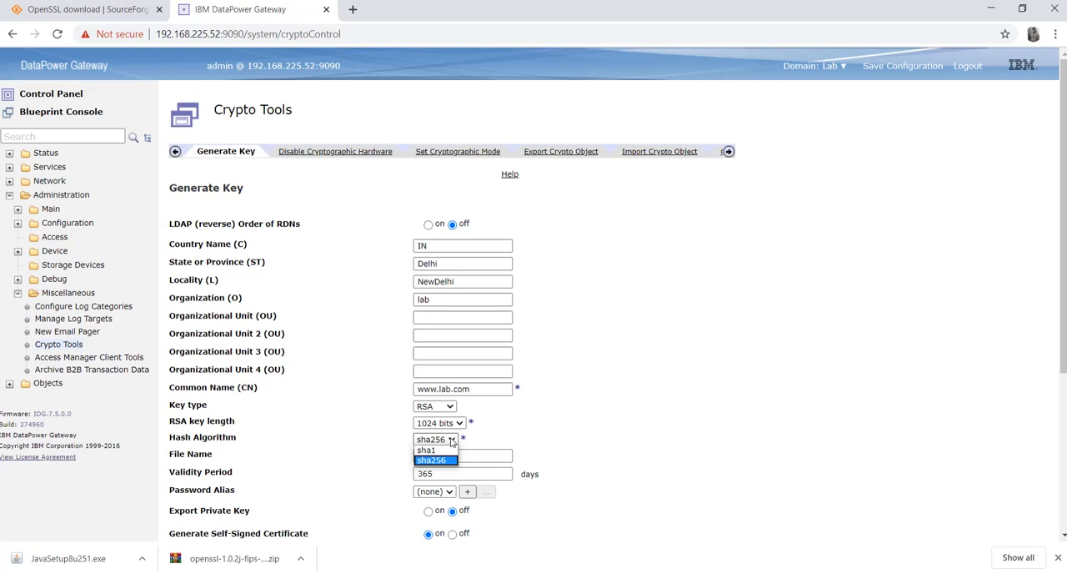
{"action": "left_click", "coordinate": [451, 441]}
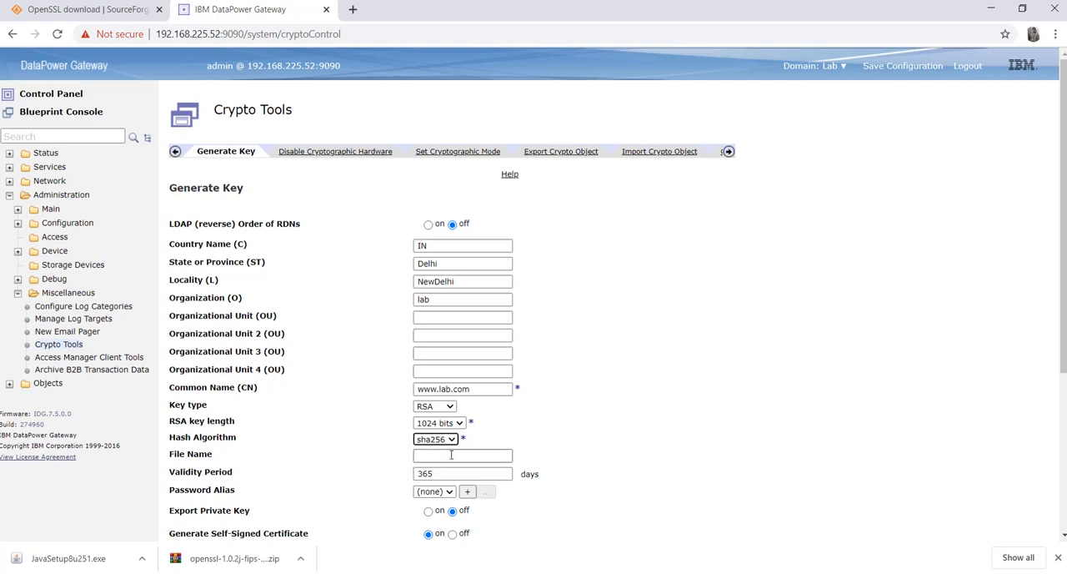
{"action": "left_click", "coordinate": [451, 455]}
{"action": "type", "text": "lab"}
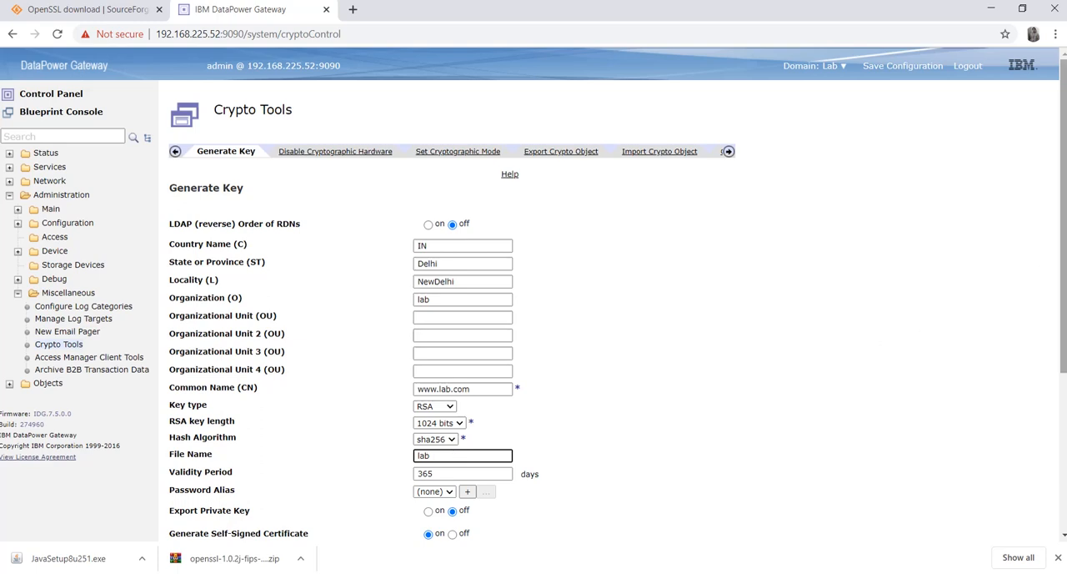
Change the new key's file name to labTest and set its validity period to 730 days
{"action": "left_click_drag", "start_coordinate": [1062, 284], "coordinate": [1064, 356]}
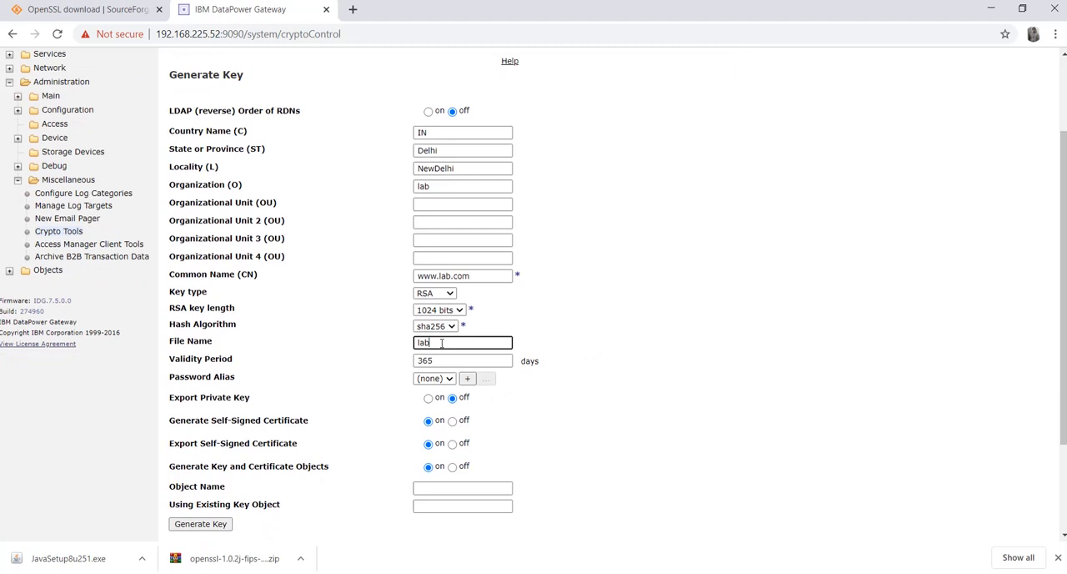
{"action": "type", "text": "Test"}
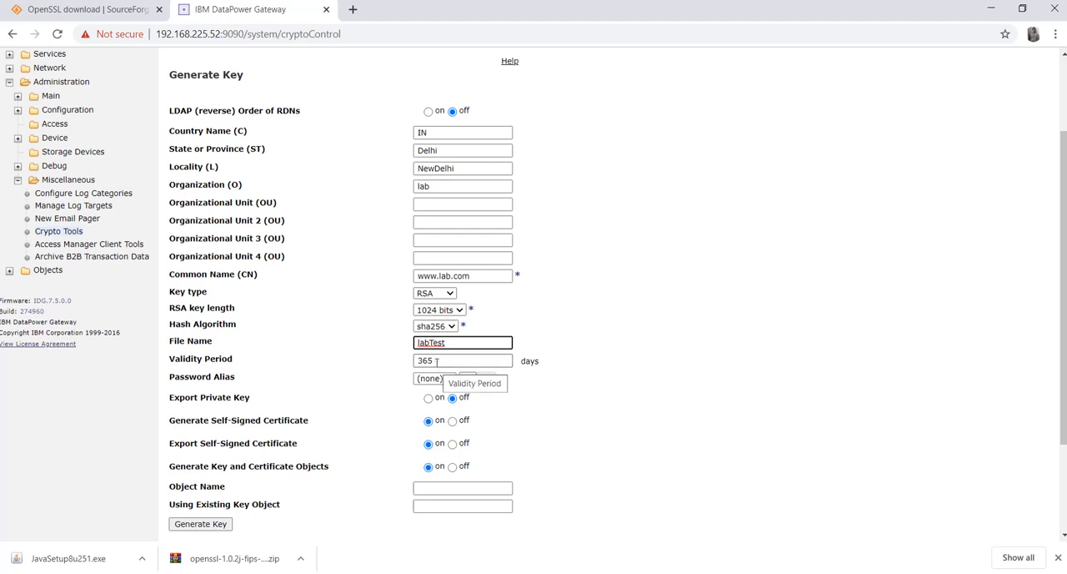
{"action": "left_click", "coordinate": [434, 360]}
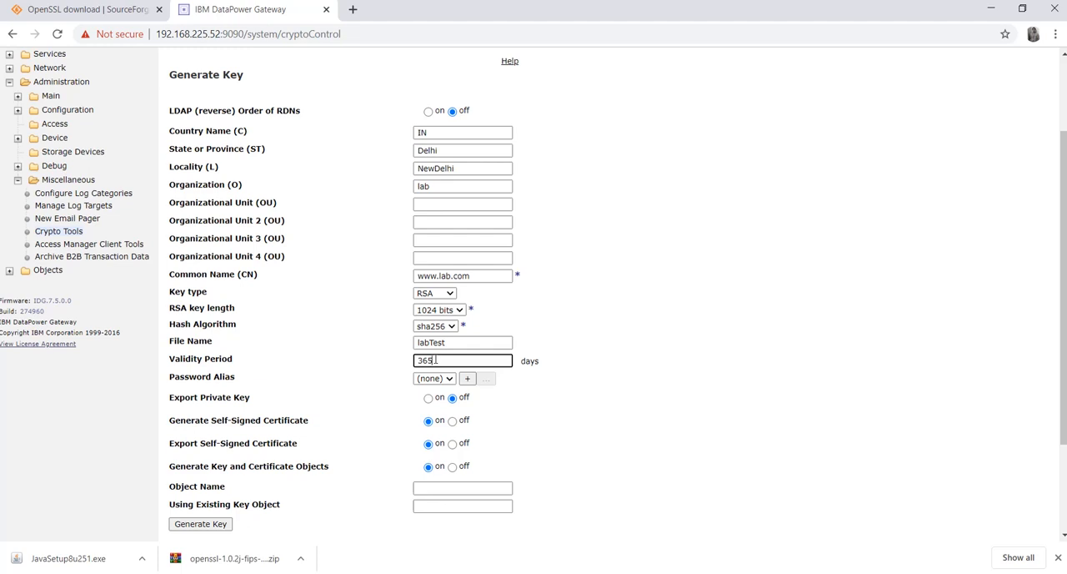
{"action": "key", "text": "BackSpace"}
{"action": "key", "text": "BackSpace"}
{"action": "type", "text": "73"}
Turn on private key export and name the generated key and certificate objects labTest
{"action": "left_click", "coordinate": [428, 399]}
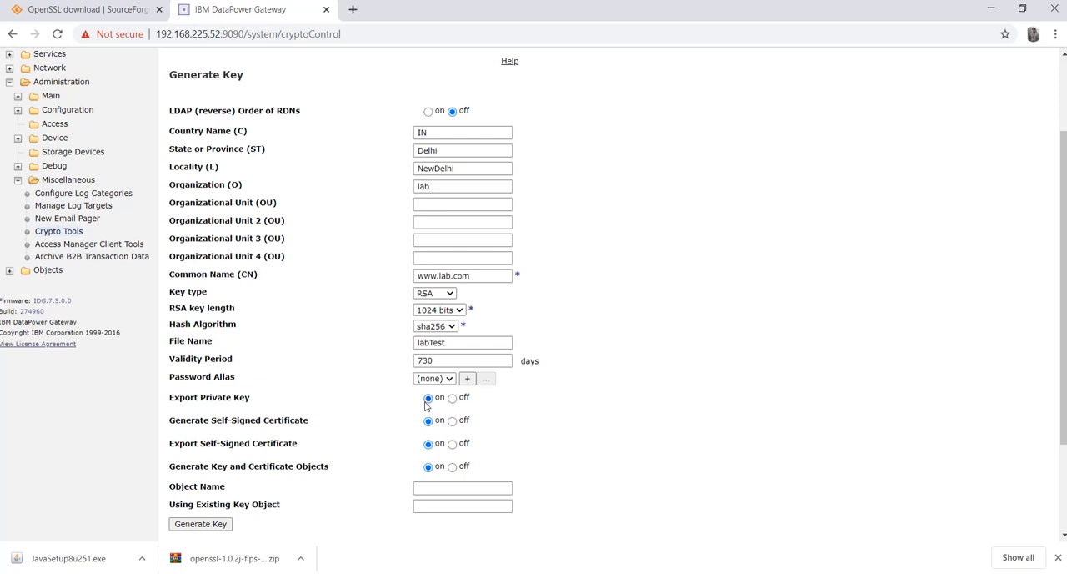
{"action": "left_click", "coordinate": [458, 491]}
{"action": "type", "text": "labTest"}
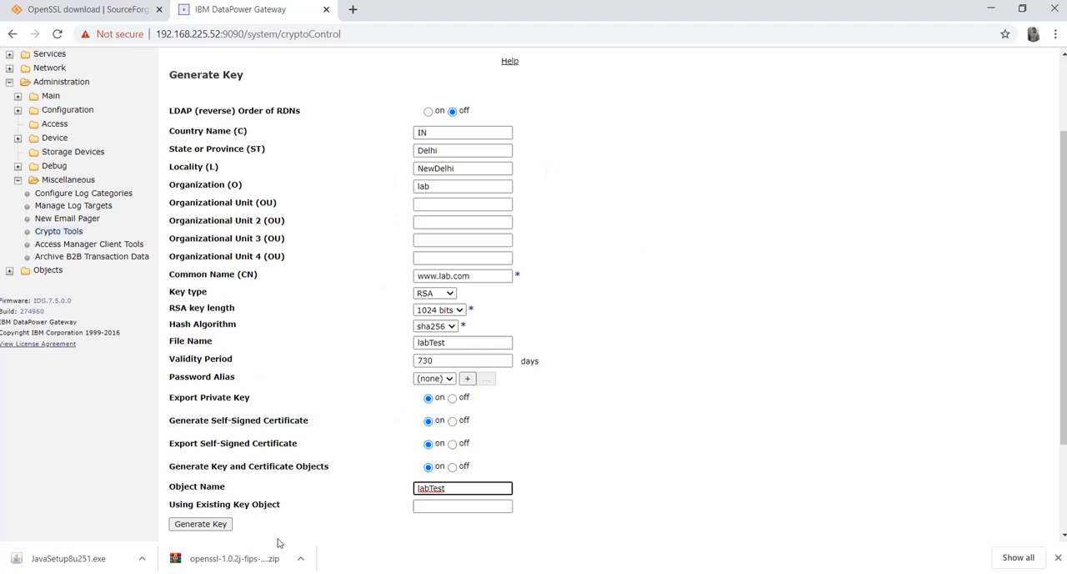
Generate the RSA key pair and CSR, confirm the action, and close the enlarged result window
{"action": "left_click", "coordinate": [191, 525]}
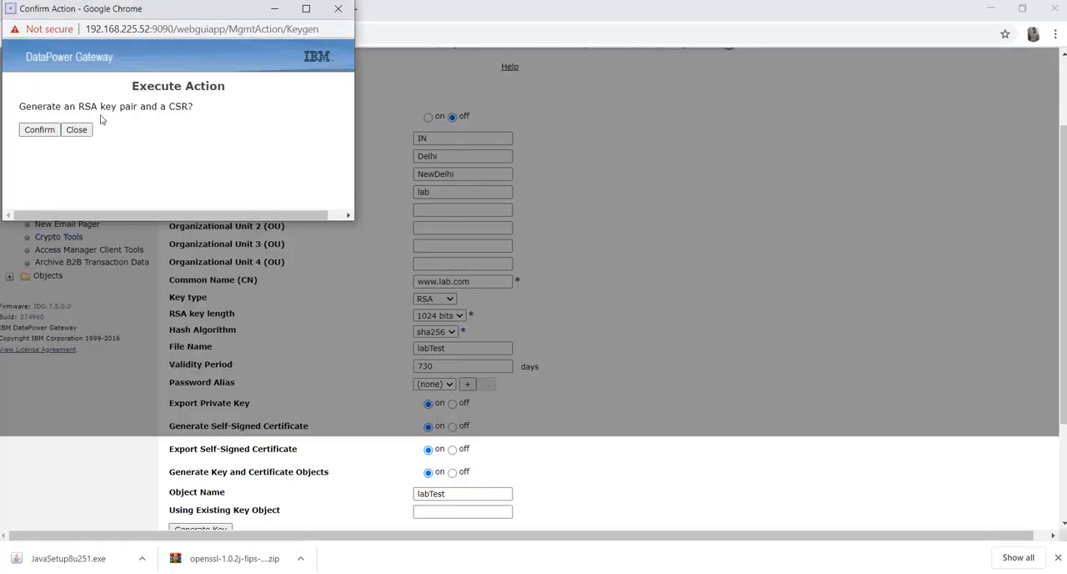
{"action": "left_click", "coordinate": [44, 132]}
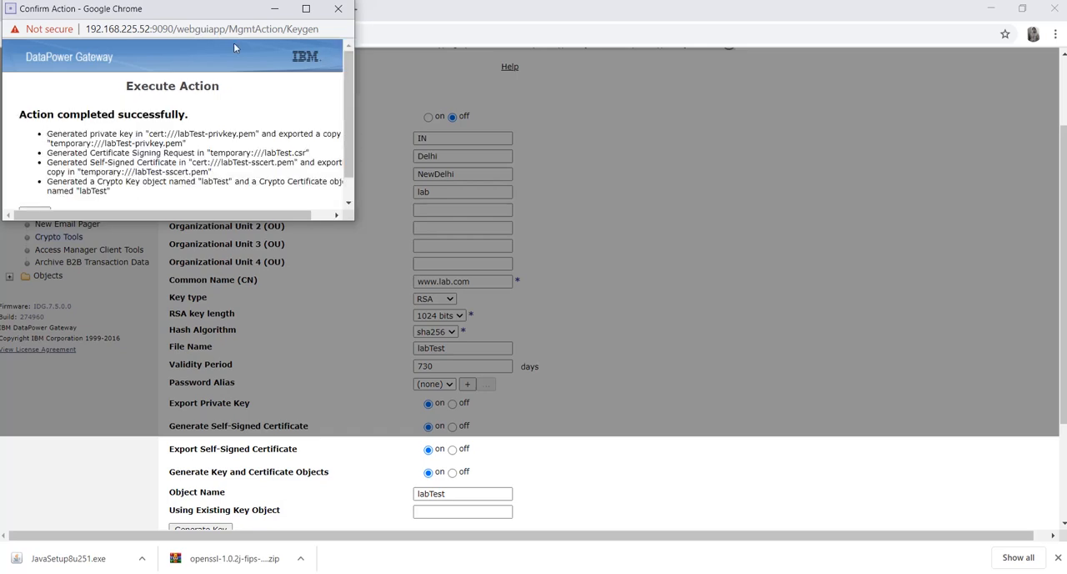
{"action": "left_click", "coordinate": [307, 8]}
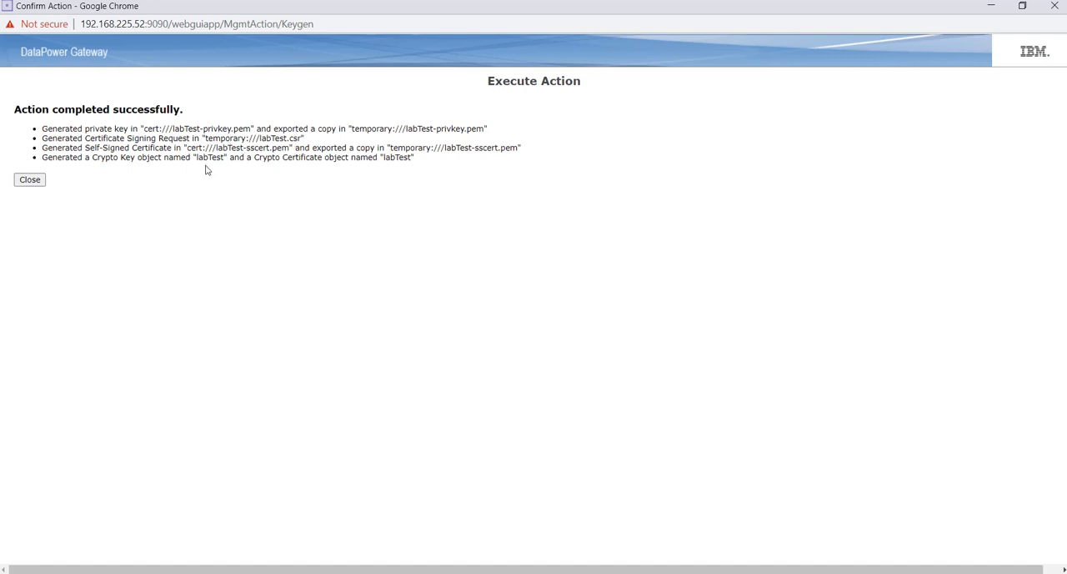
{"action": "left_click", "coordinate": [30, 180]}
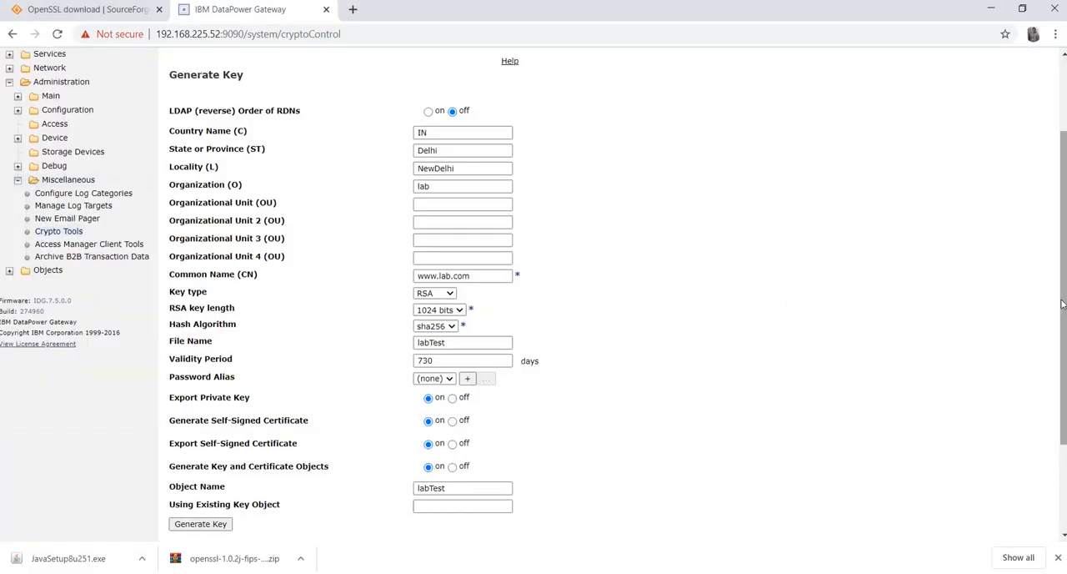
Return to the Control Panel and save the Lab domain's configuration
{"action": "left_click_drag", "start_coordinate": [1063, 304], "coordinate": [1056, 173]}
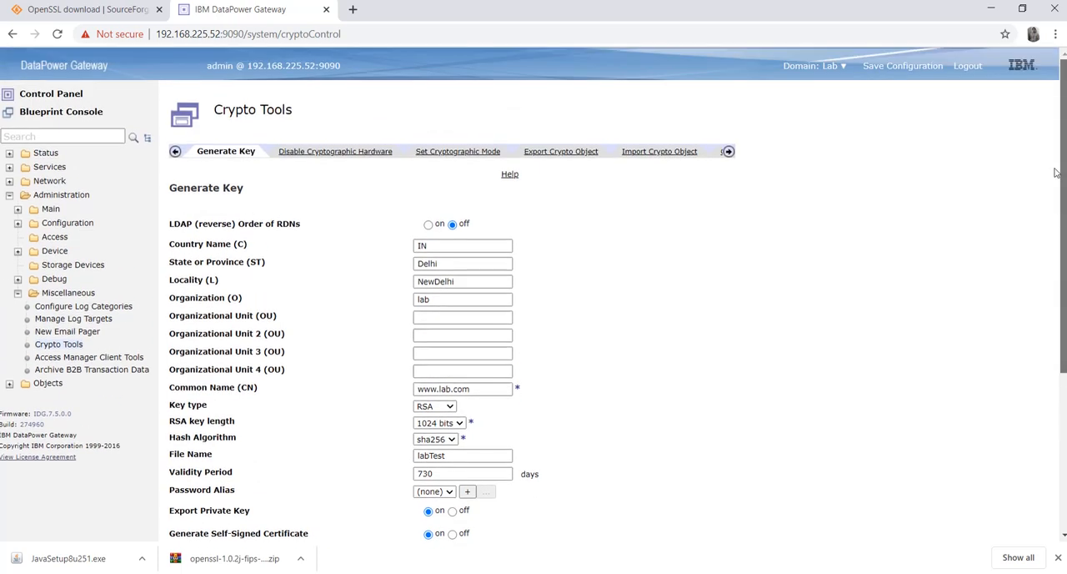
{"action": "left_click", "coordinate": [71, 98]}
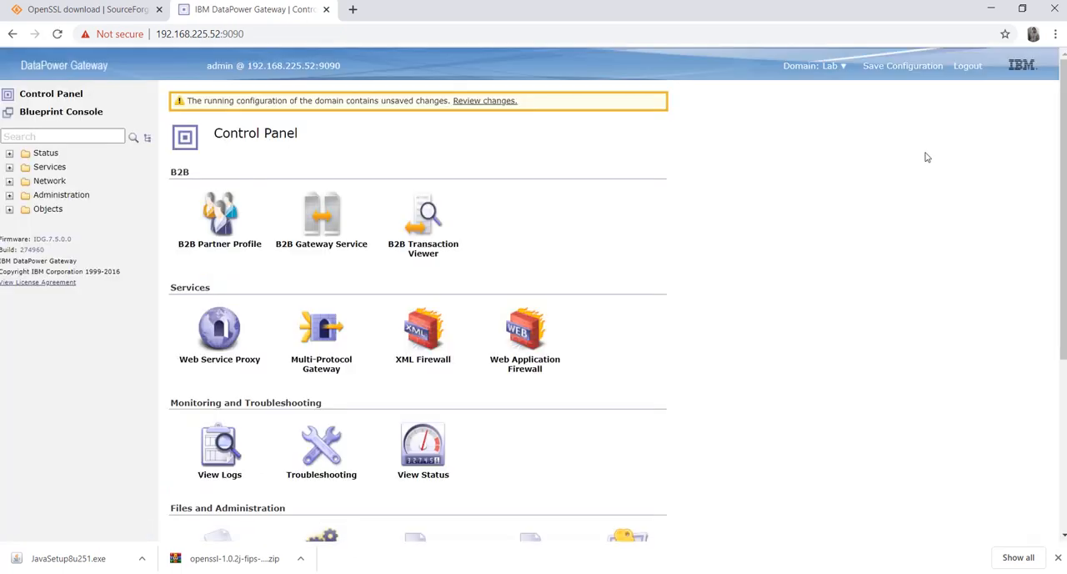
{"action": "left_click", "coordinate": [909, 72]}
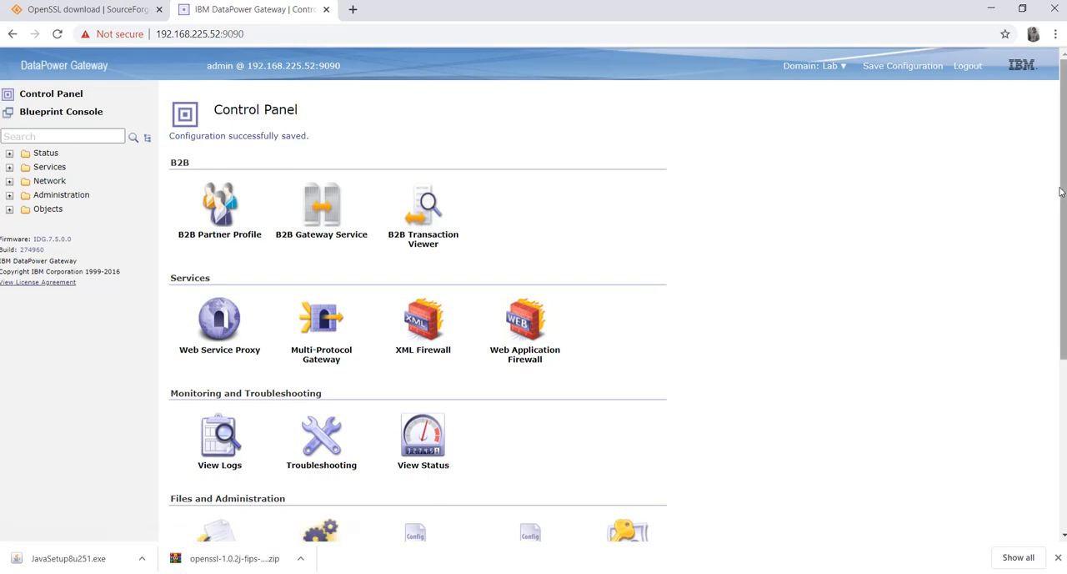
Open File Management, expand the cert: directory and check the details of labTest-privkey.pem
{"action": "left_click_drag", "start_coordinate": [1059, 202], "coordinate": [1059, 334]}
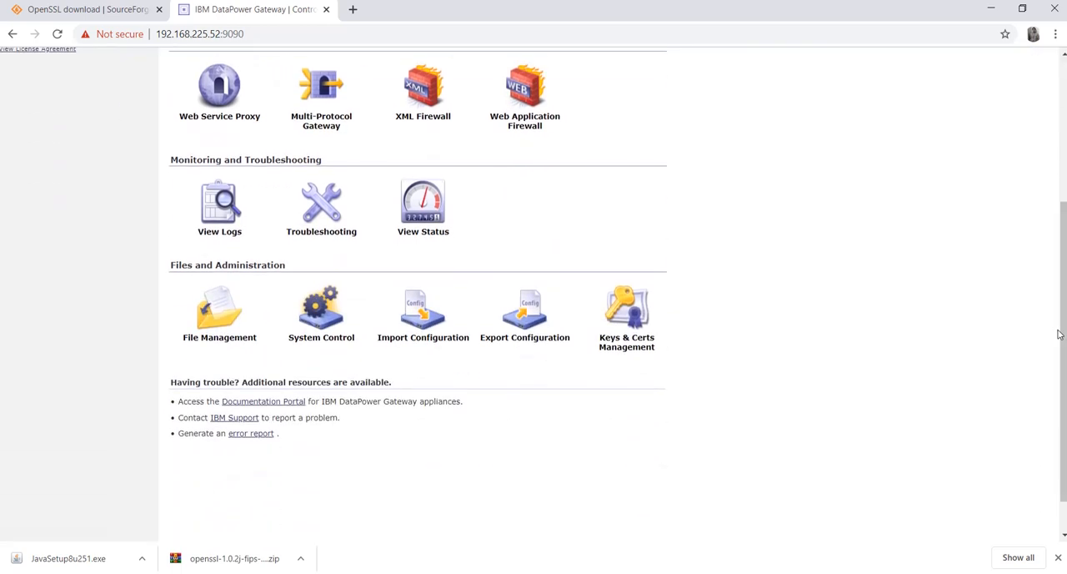
{"action": "left_click", "coordinate": [216, 312]}
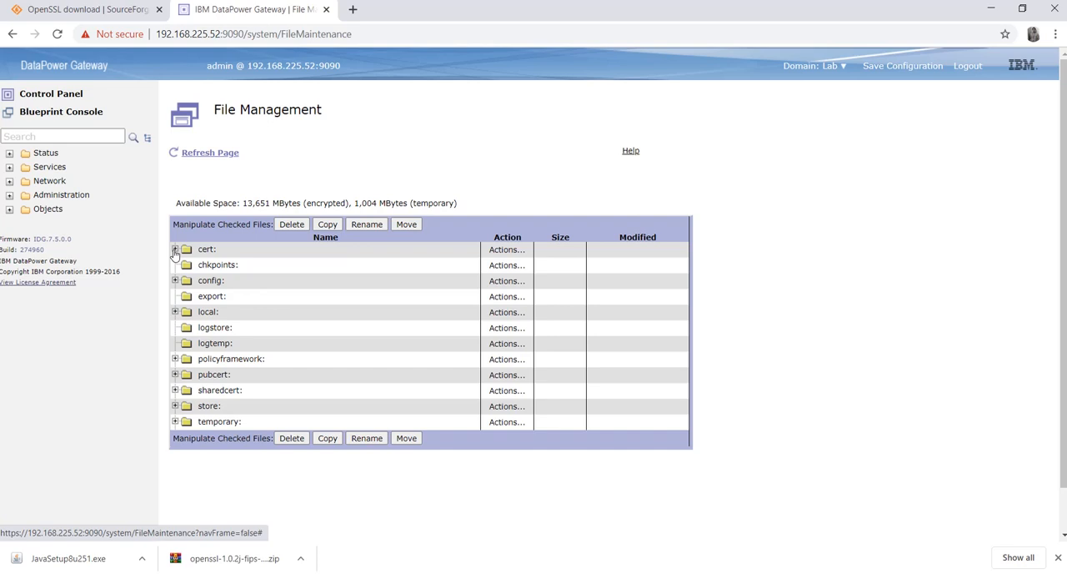
{"action": "left_click", "coordinate": [175, 250]}
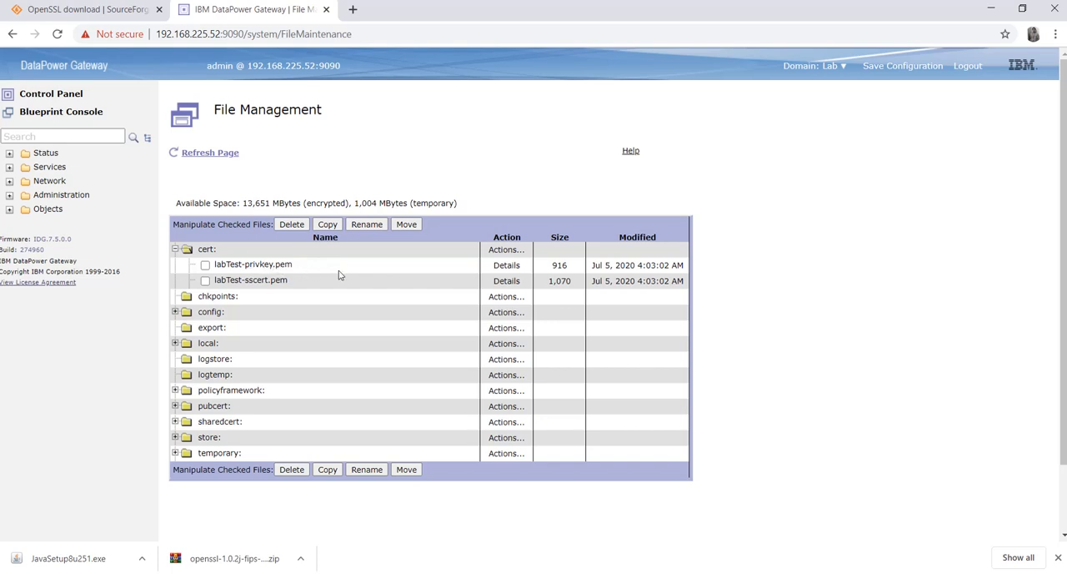
{"action": "left_click", "coordinate": [505, 265]}
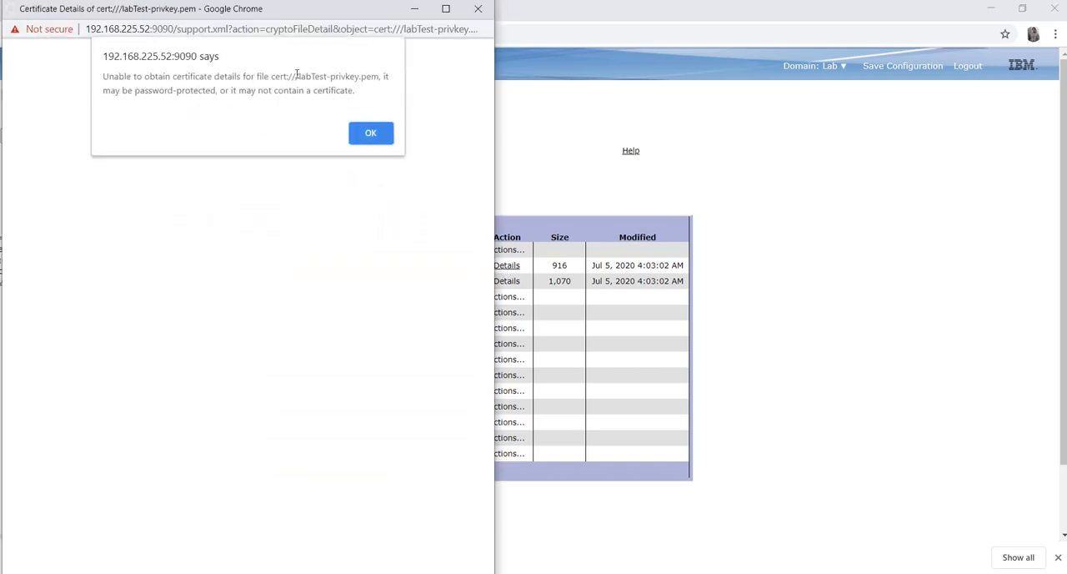
{"action": "left_click", "coordinate": [371, 135]}
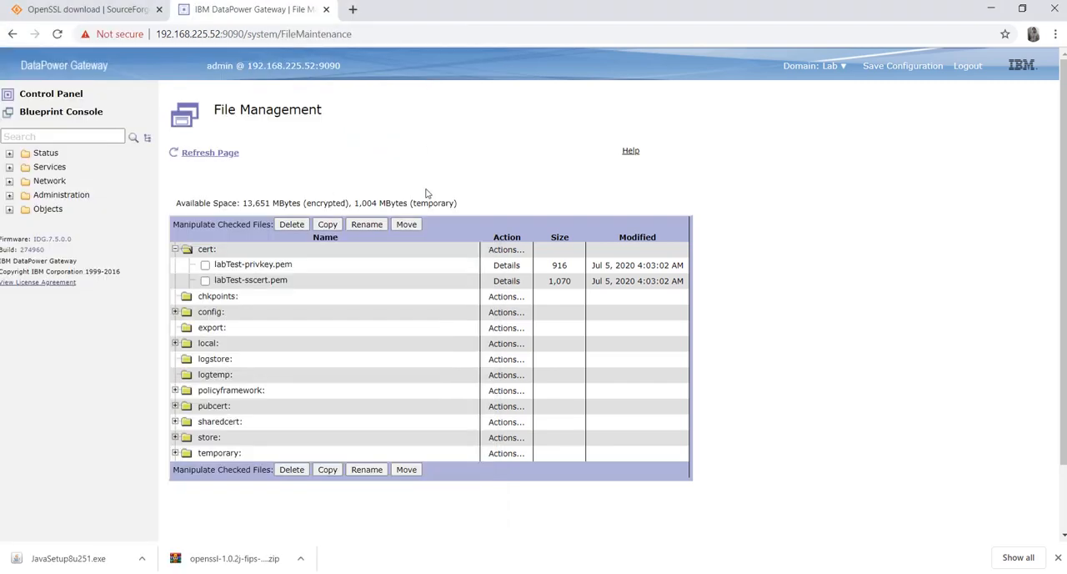
Expand the temporary: directory, open labTest-privkey.pem for editing, copy the entire private key text and close the file without submitting
{"action": "left_click", "coordinate": [175, 453]}
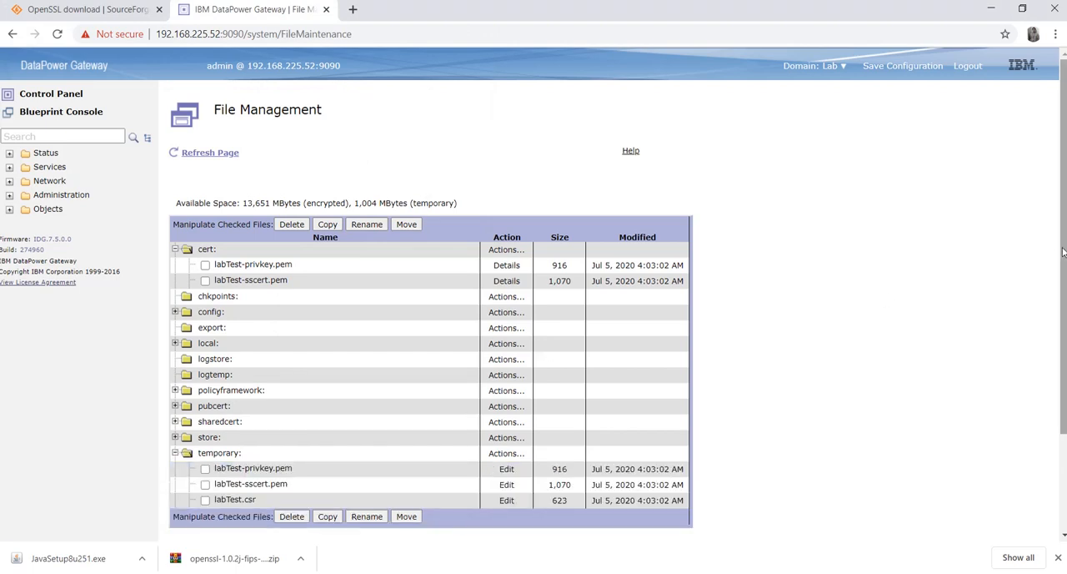
{"action": "left_click_drag", "start_coordinate": [1062, 252], "coordinate": [1065, 305]}
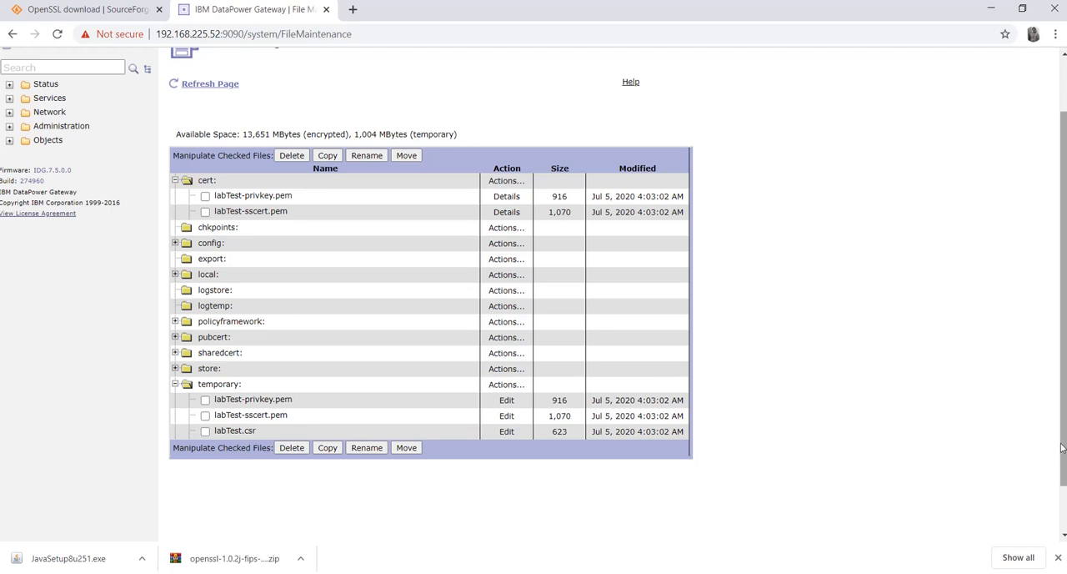
{"action": "left_click_drag", "start_coordinate": [1062, 442], "coordinate": [1062, 461]}
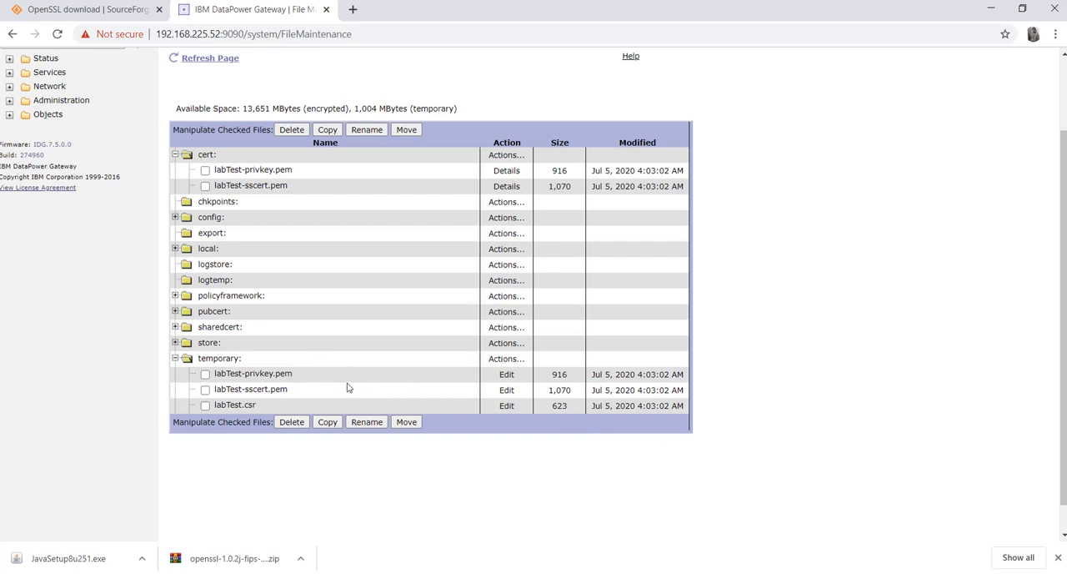
{"action": "left_click", "coordinate": [205, 375]}
{"action": "left_click", "coordinate": [507, 375]}
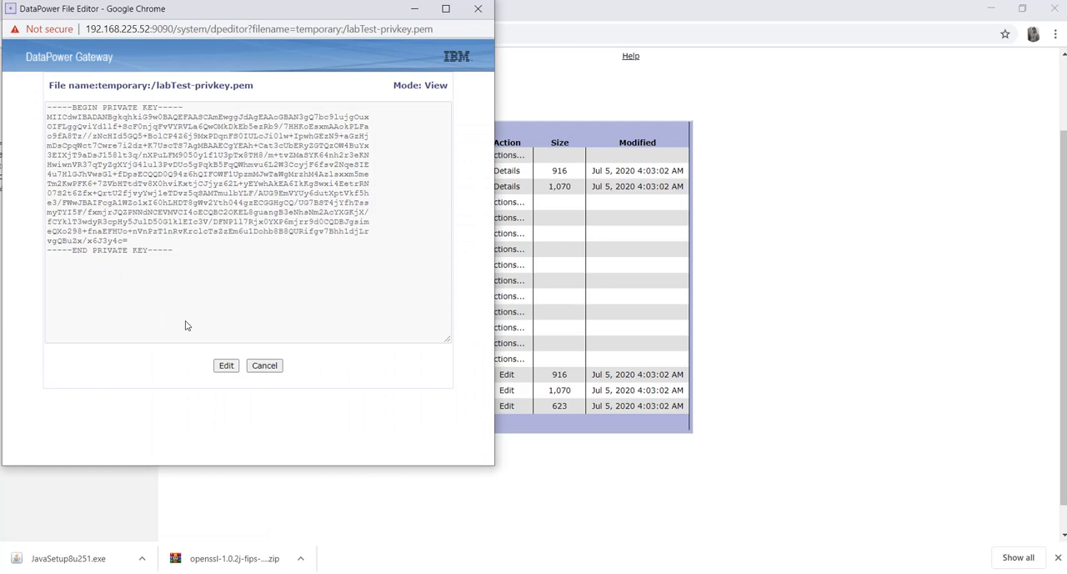
{"action": "left_click", "coordinate": [226, 365]}
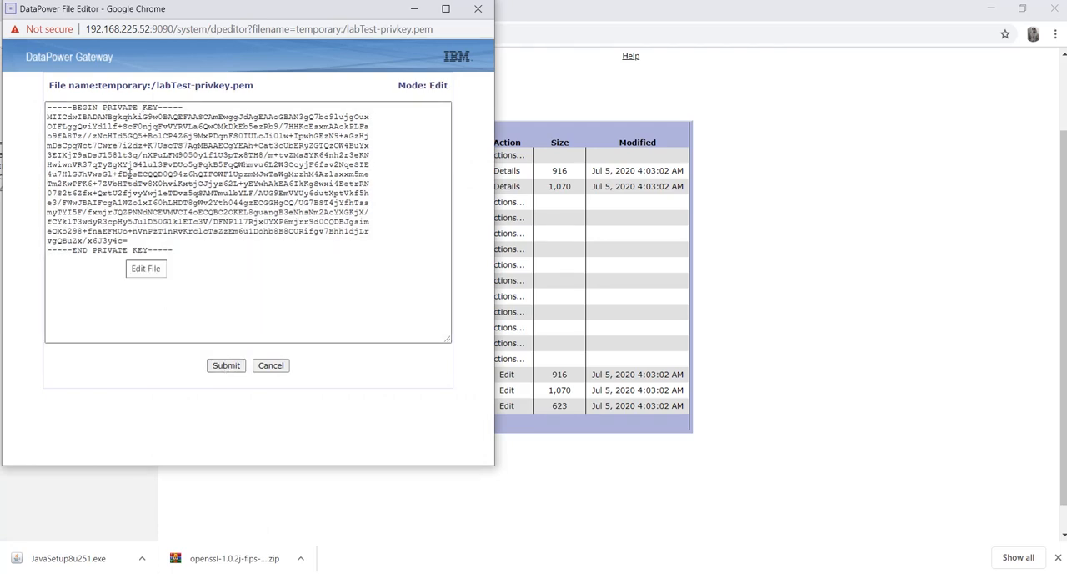
{"action": "left_click", "coordinate": [175, 250]}
{"action": "left_click_drag", "start_coordinate": [174, 250], "coordinate": [47, 107]}
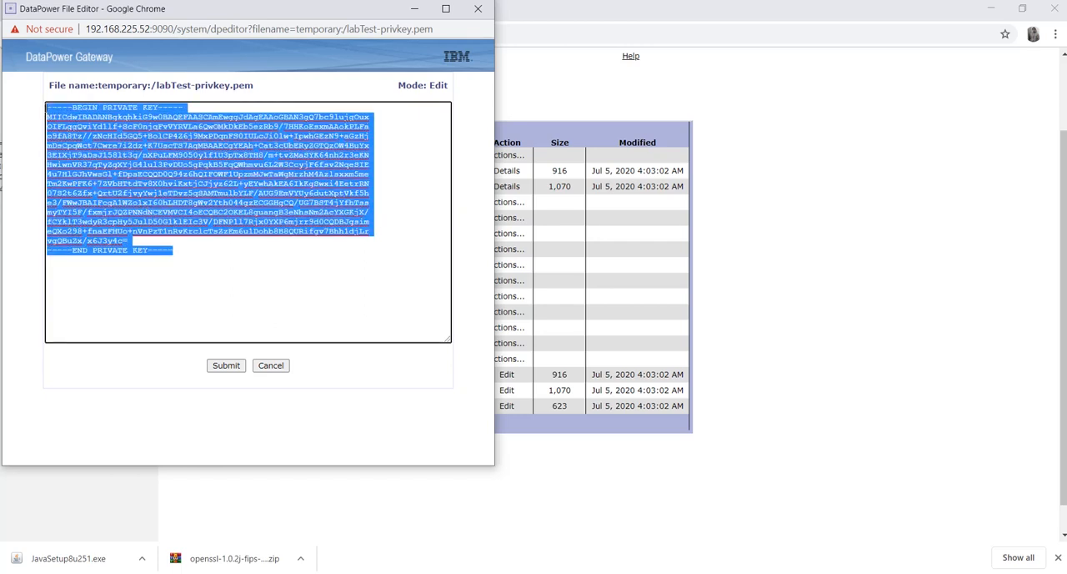
{"action": "left_click", "coordinate": [271, 365]}
Switch to Notepad++ and paste the copied private key into a new document
{"action": "key", "text": "alt+Tab"}
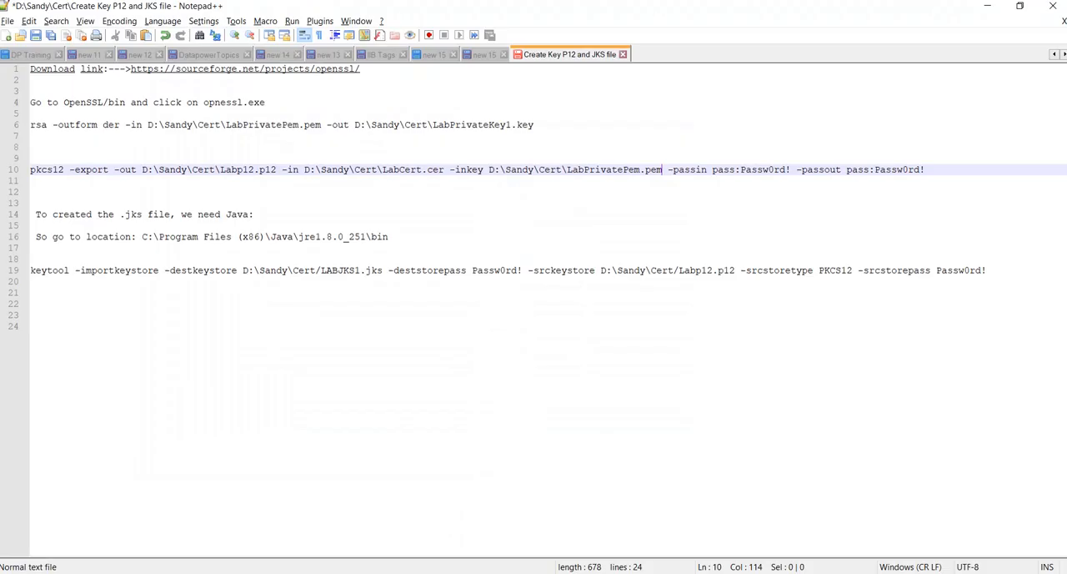
{"action": "left_click", "coordinate": [7, 36]}
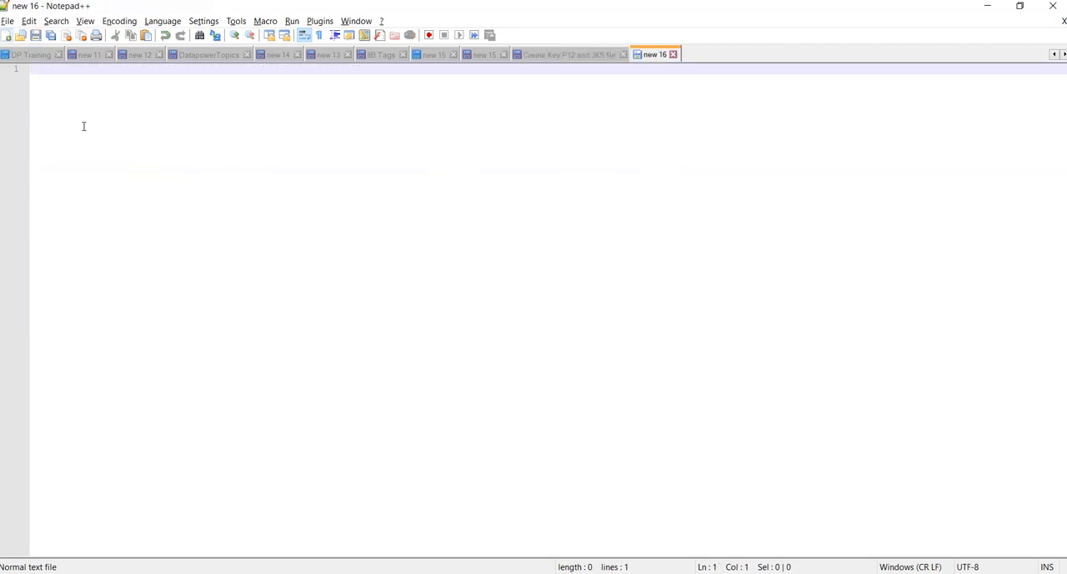
{"action": "key", "text": "ctrl+v"}
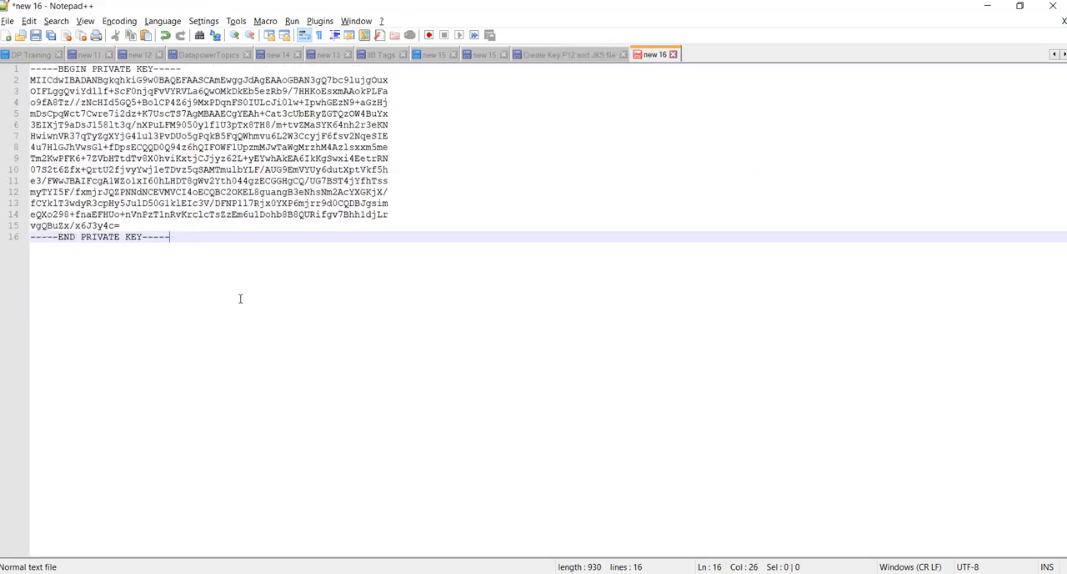
{"action": "key", "text": "Return"}
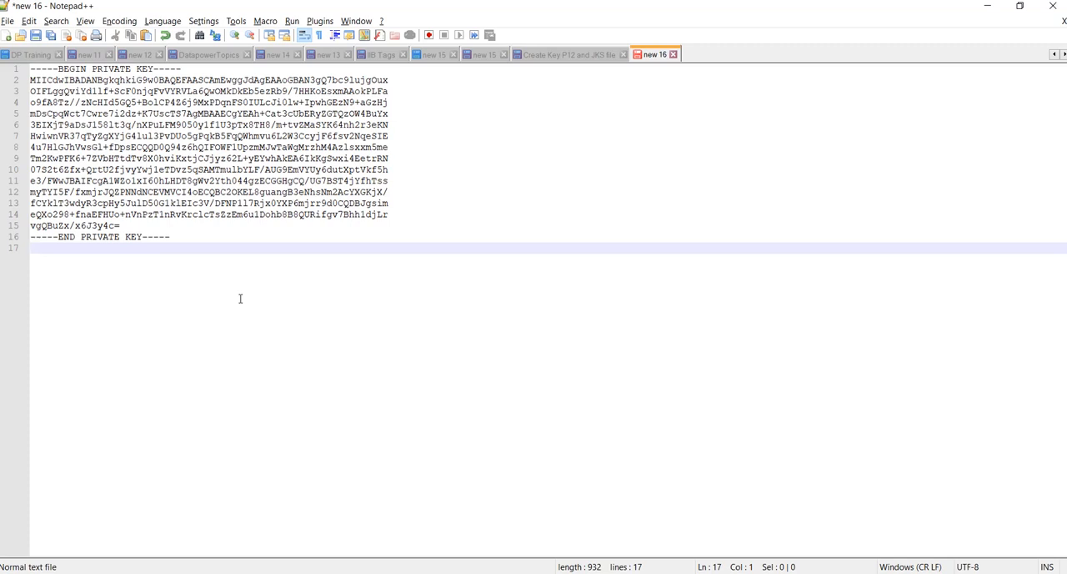
{"action": "key", "text": "BackSpace"}
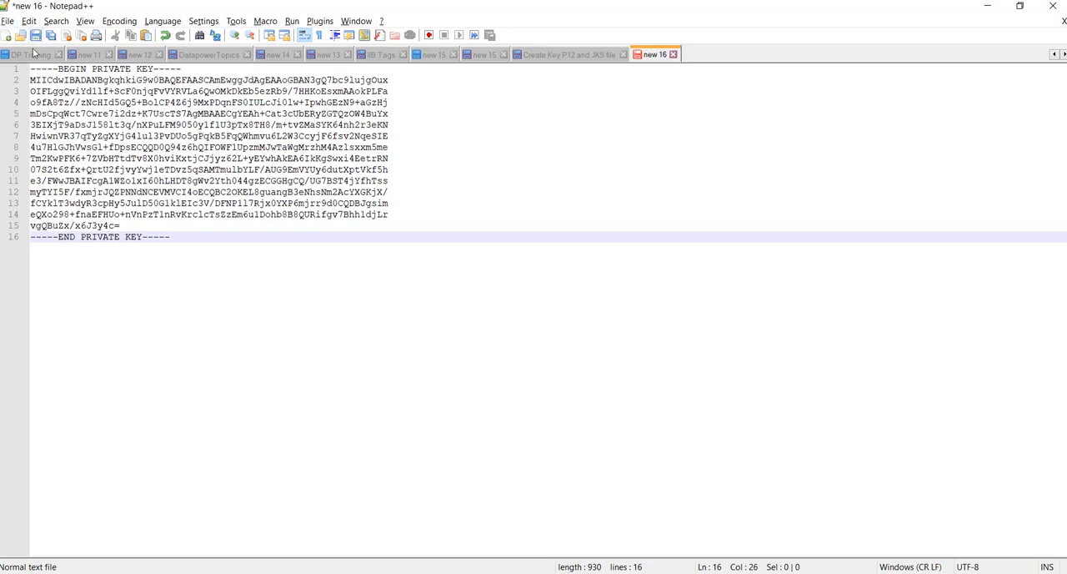
Save the private key document as LabPem.pem in the Cert folder and close it
{"action": "key", "text": "ctrl+s"}
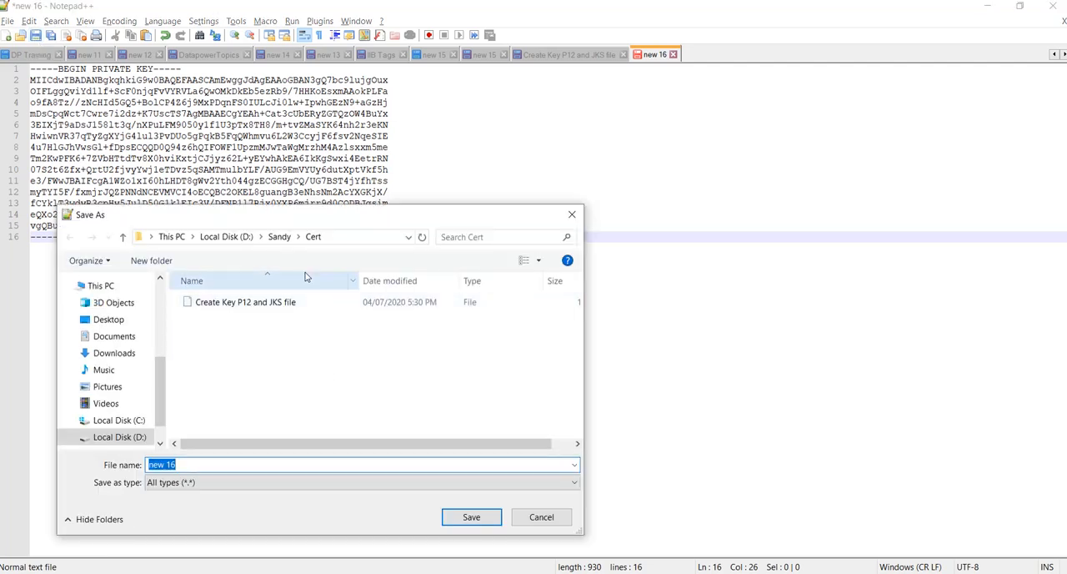
{"action": "left_click", "coordinate": [195, 464]}
{"action": "key", "text": "BackSpace"}
{"action": "key", "text": "BackSpace"}
{"action": "key", "text": "BackSpace"}
{"action": "key", "text": "BackSpace"}
{"action": "key", "text": "BackSpace"}
{"action": "key", "text": "BackSpace"}
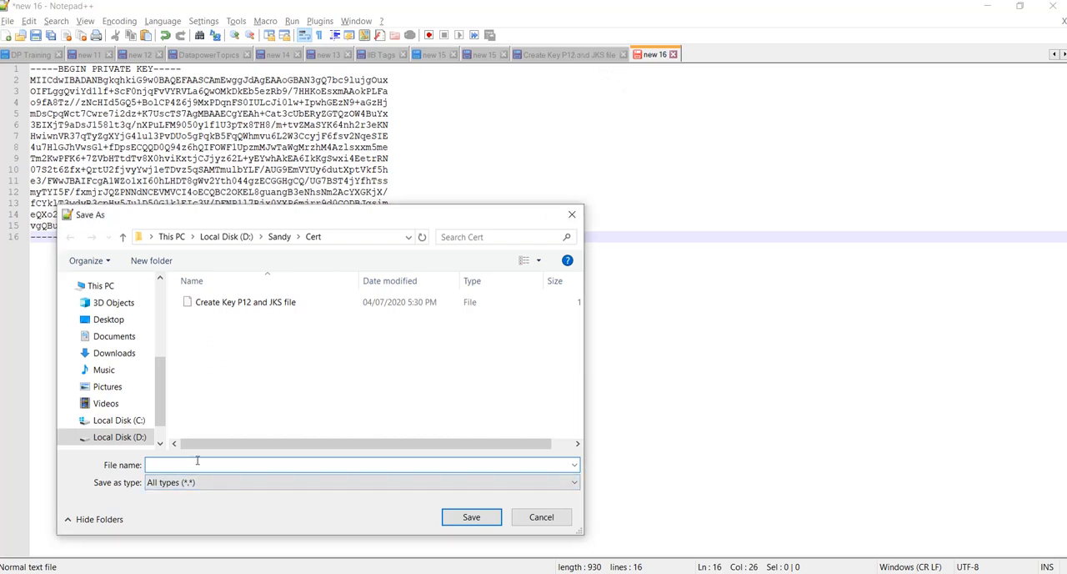
{"action": "type", "text": "LabPem.P"}
{"action": "key", "text": "BackSpace"}
{"action": "type", "text": "pem"}
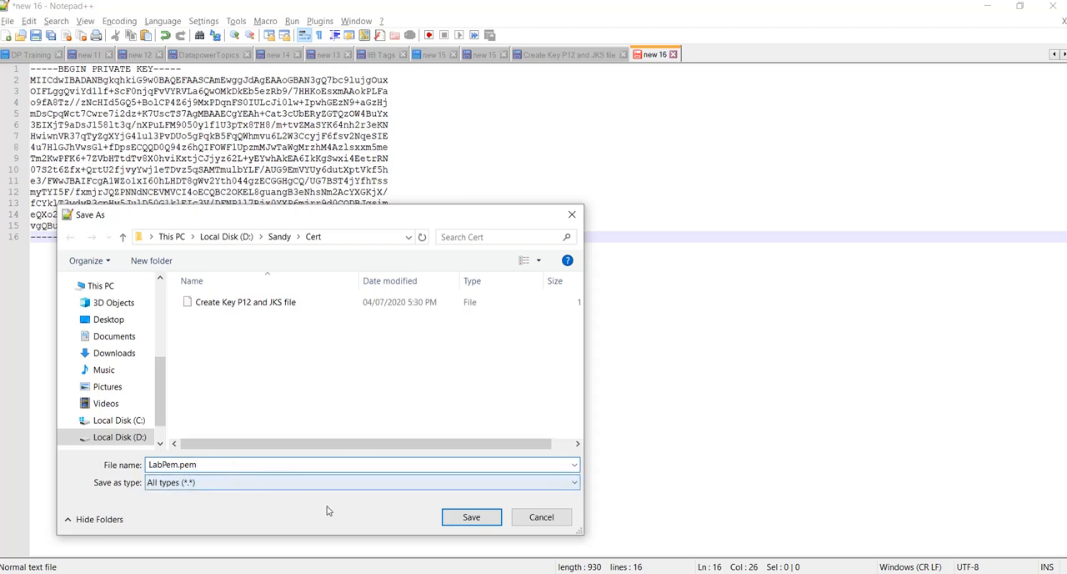
{"action": "left_click", "coordinate": [480, 519]}
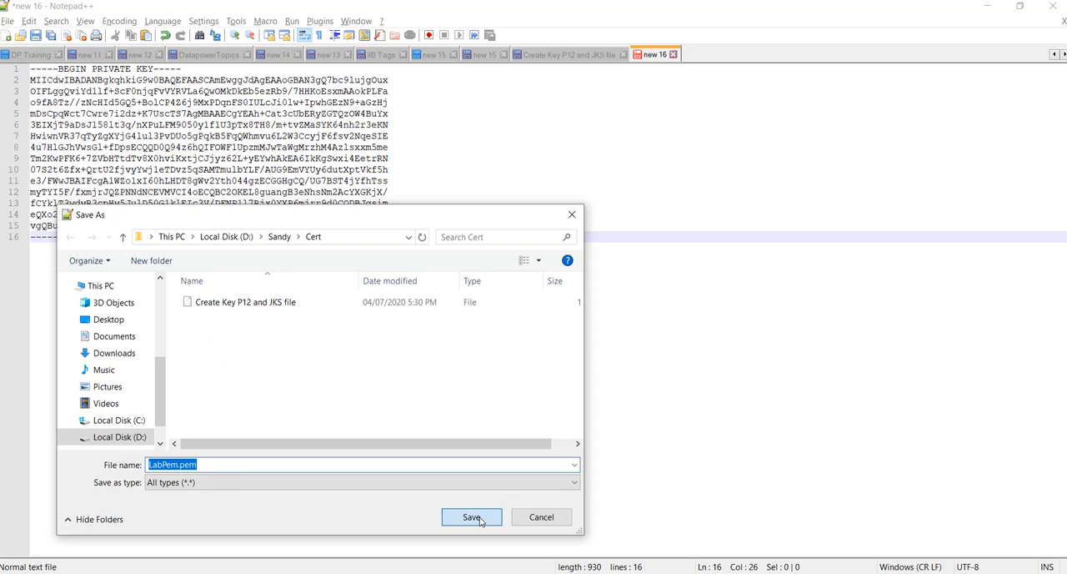
{"action": "left_click", "coordinate": [472, 517]}
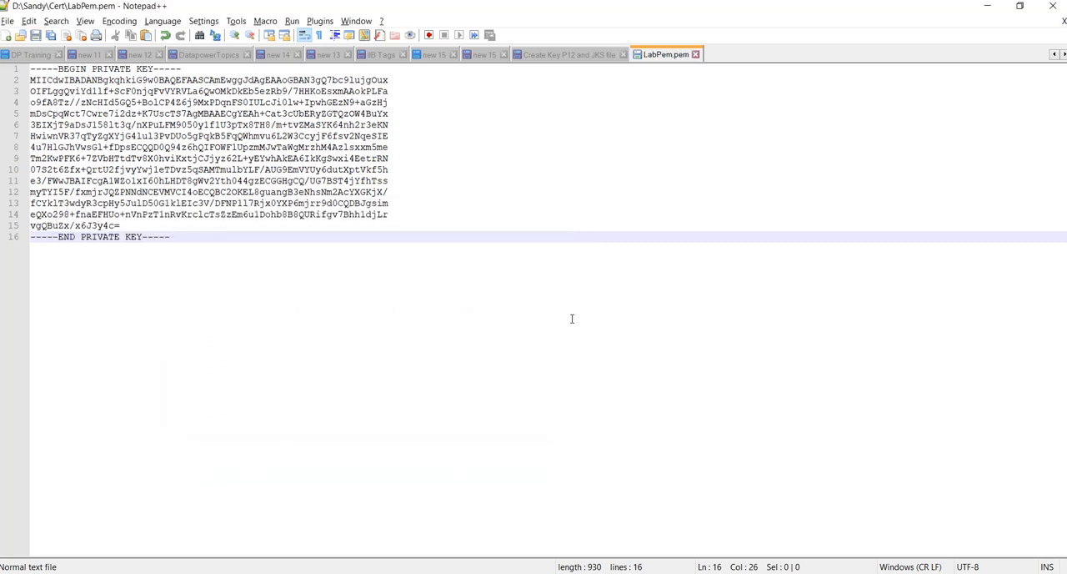
{"action": "left_click", "coordinate": [1064, 23]}
Switch to DataPower File Management, open temporary:/labTest-sscert.pem for editing, copy the entire certificate text and close the file without submitting
{"action": "key", "text": "alt+Tab"}
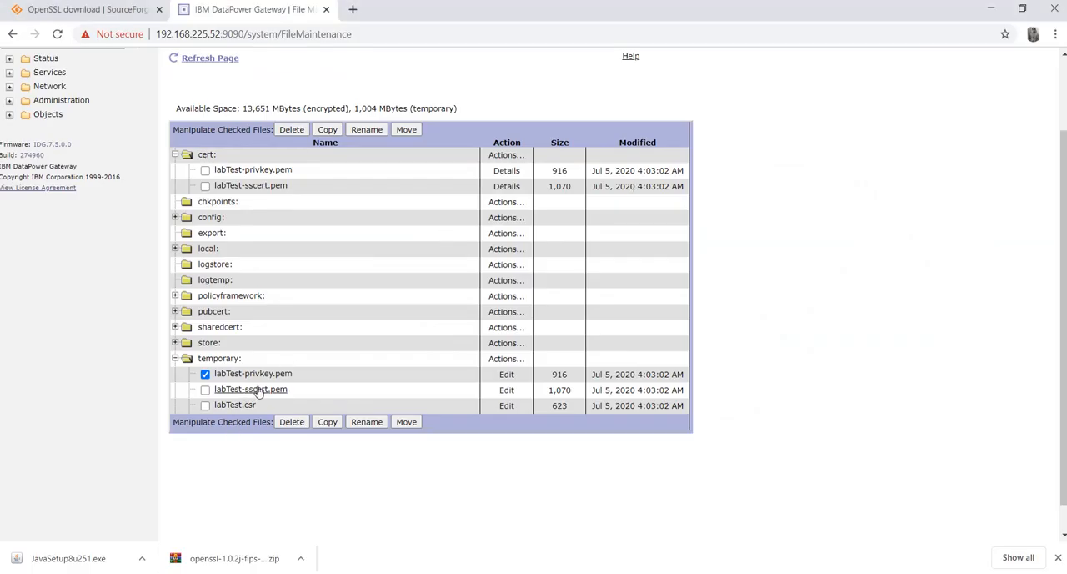
{"action": "left_click", "coordinate": [505, 391]}
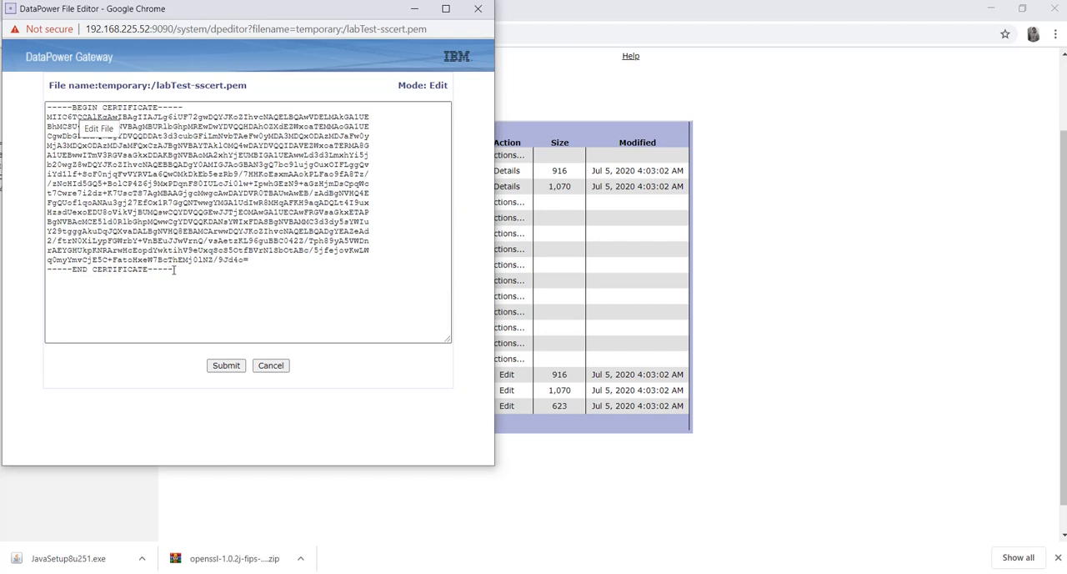
{"action": "left_click_drag", "start_coordinate": [174, 269], "coordinate": [47, 107]}
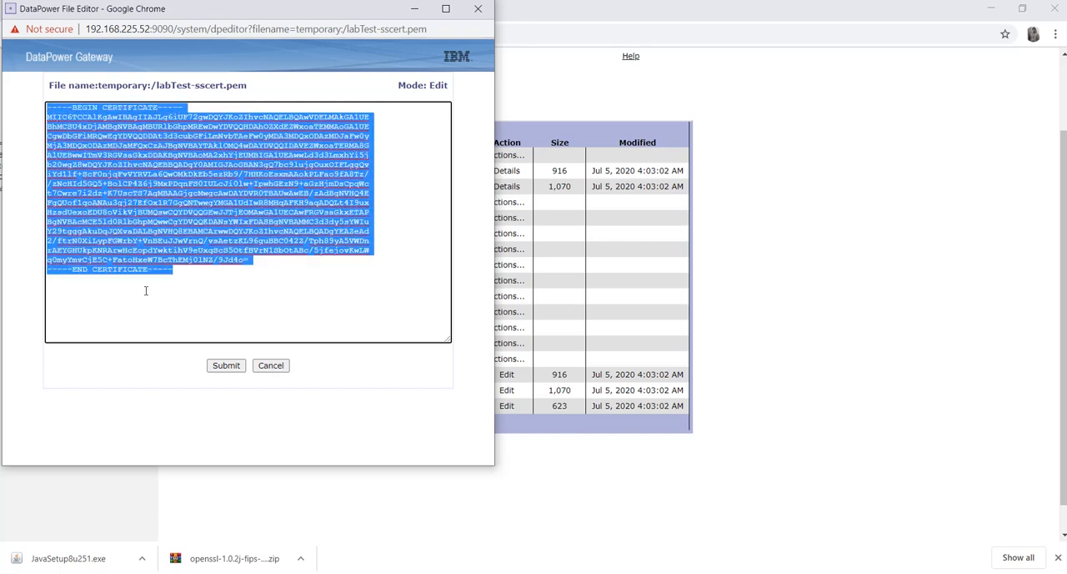
{"action": "left_click", "coordinate": [255, 366]}
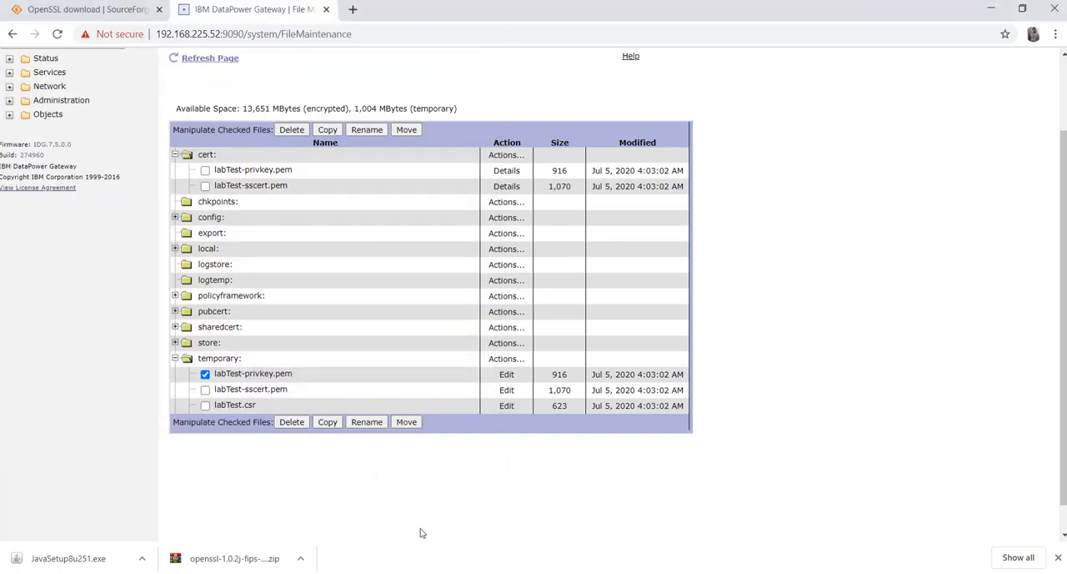
Switch to Notepad++ and paste the copied certificate text into a new document
{"action": "key", "text": "alt+Tab"}
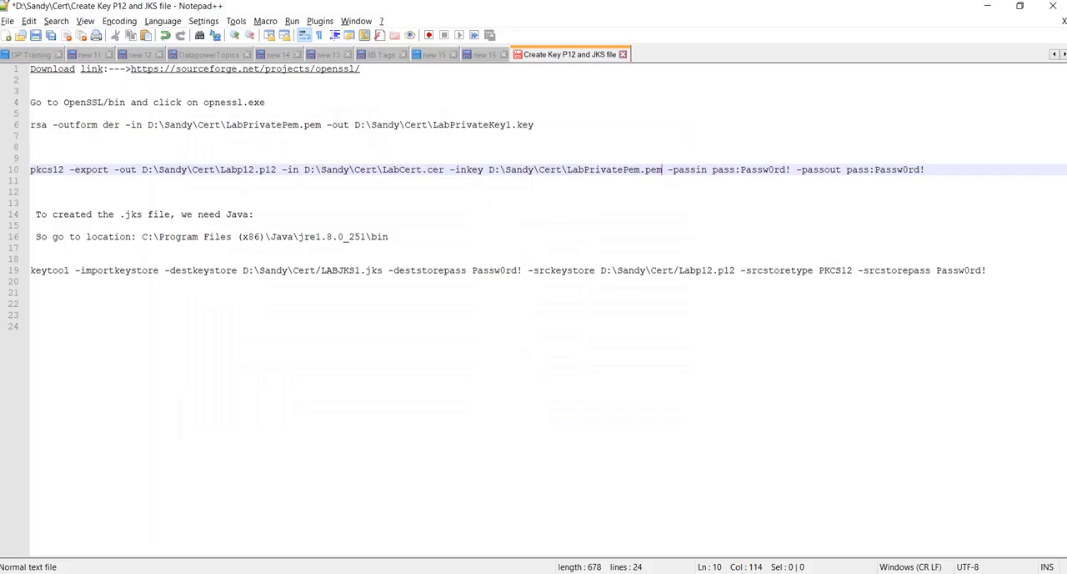
{"action": "left_click", "coordinate": [5, 37]}
{"action": "type", "text": "-----BEGIN CERTIFICATE----- MIIC6TCCAlKgAwIBAgIIAJLg6iUF72gwDQYJKoZIhvcNAQELBQAwVDELMAkGA1UE BhMCSU4xDjAMBgNVBAgMBURlbGhpMREwDwYDVQQHDAhOZXdERWxoaTEMMAoGA1UE CgwDbGFiMRQwEgYDVQQDDAt3d3cubGFiLmNvbTAeFw0yMDA3MDQxODAzMDJaFw0y MjA3MDQxODAzMDJaMFQxCzAJBgNVBAYTAklOMQ4wDAYDVQQIDAVEZWxoaTERMA8G A1UEBwwITmV3RGVsaGkxDDAKBgNVBAoMA2xhYjEUMBIGA1UEAwwLd3d3LmxhYi5j b20wgZ8wDQYJKoZIhvcNAQEBBQADgY0AMIGJAoGBAN3gQ7bc9lujgOuxOIFLggQv iYd1lf+ScF0njqFvVYRVLa6QwOMkDkEb5ezRb9/7HHKoEsxmAAokPLFao9fA8Tz/ /zNcHId5GQ5+BolCP4Z6j9mxPDqnFS0IULcJi0lw+IpwhGEzN9+aGzHjmDsCpqWc t7Cwre7i2dz+K7UscTS7AgMBAAGjgcMwgcAwDAYDVR0TBAUwAwEB/zAdBgNVHQ4E FgQUof1qoANAu3gj27Ef0x1R7GggQNTwwgYMGA1UdIwR8MHqAFKH9qgADQLt4I9ux HzsdUexoEDU8oVikVjBUMQswCQYDVQQGEwJJTjEOMAwGA1UECAwFRGVsaGkxETAP BgNVBAcMCE5ld0RlbGhpMQwwCgYDVQQKDANsYWIxFDASBgNVBAMMC3d3dy5sYWIu Y29tgggAkuDqJQXvaDALBgNVHQ8EBAMCArwwDQYJKoZIhvcNAQELBQADgYEAZeAd 2/ftrN0XiLypFGWrbY+VnBEuJJwVrnQ/vsAetzKL96guBBC042Z/Tph89yA5VWDn rAEYGHUkpKNRArwHcEopdYwktihV9eUxqScS5OtfBVrN1SbOtABc/5jfejovKwLW q0mYmvCjE5C+FatoHxeW7BcThEMj0lNZ/9Jd4o= -----END CERTIFICATE-----"}
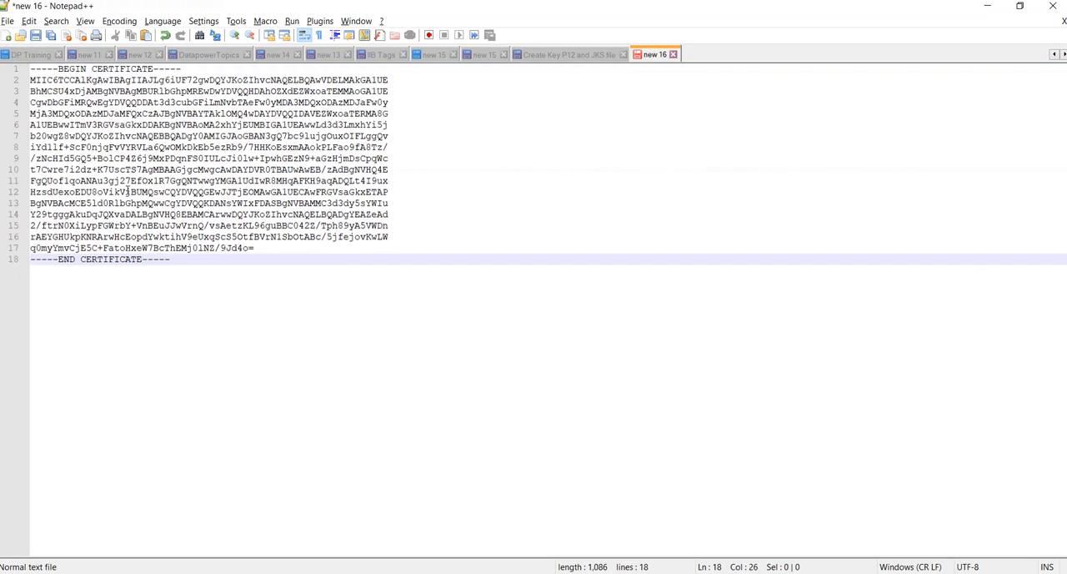
Save the certificate document as LabPemCert.pem in the Cert folder
{"action": "left_click", "coordinate": [35, 37]}
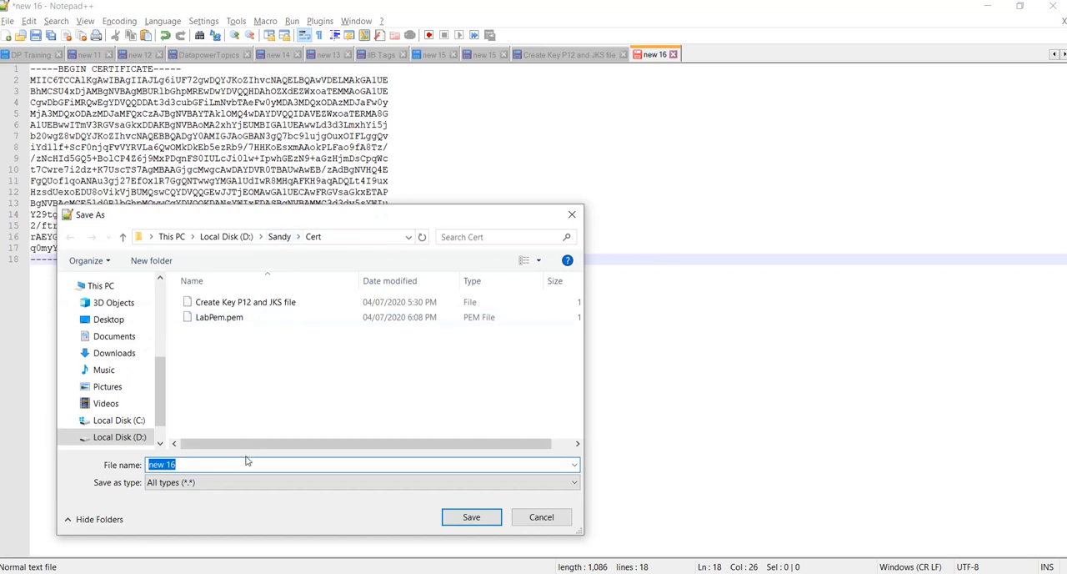
{"action": "type", "text": "La"}
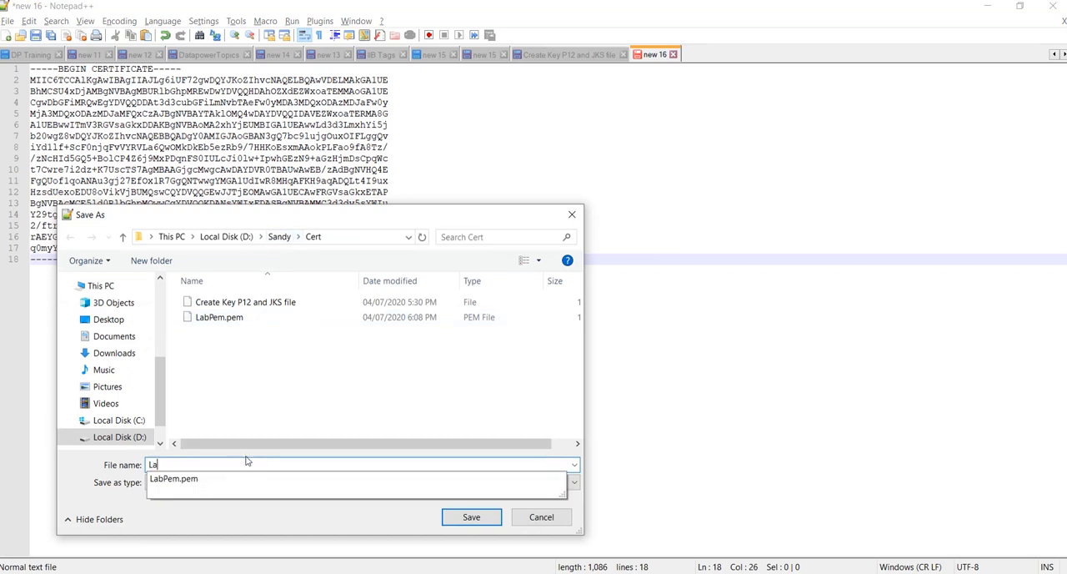
{"action": "type", "text": "bPemC"}
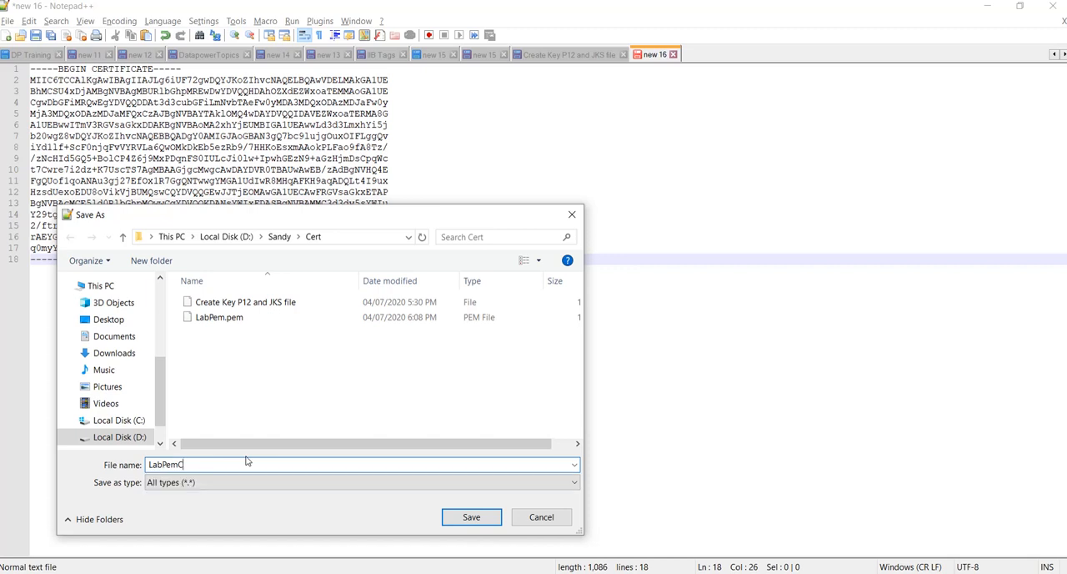
{"action": "type", "text": "ert.pem"}
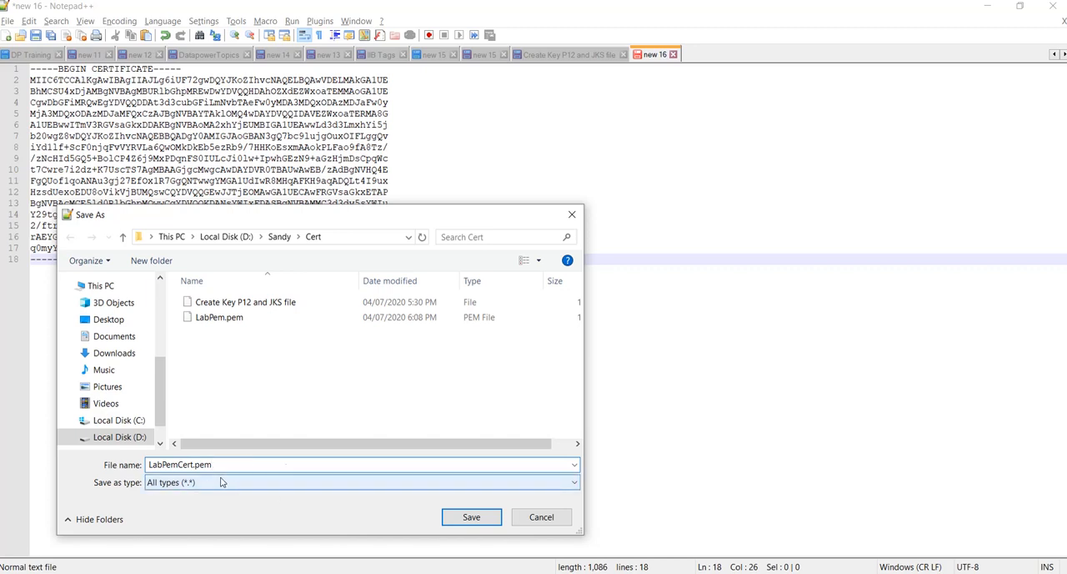
{"action": "left_click", "coordinate": [471, 517]}
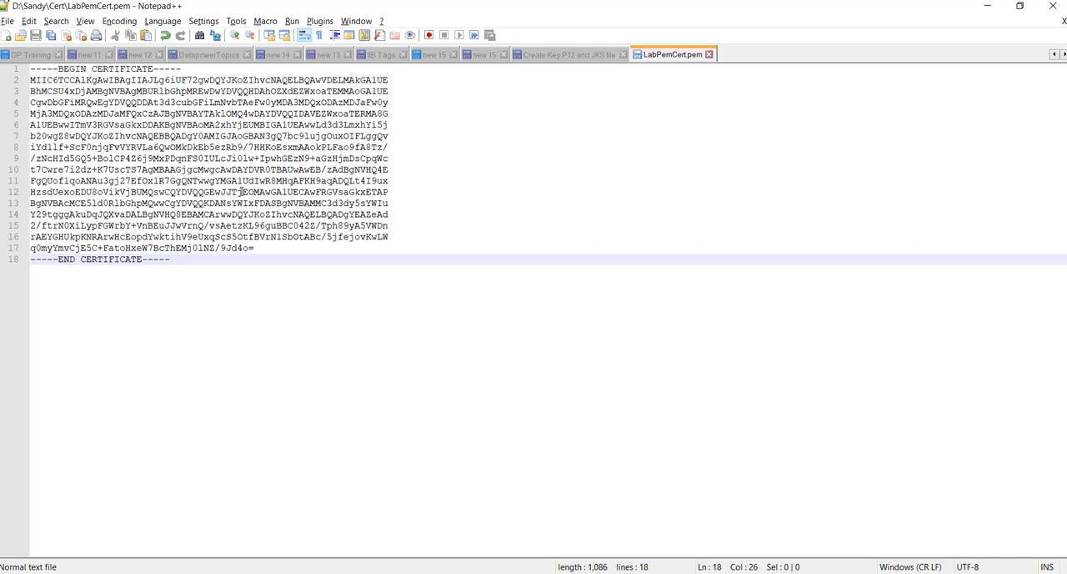
Save the same certificate also as LabPemCert.cer in the Cert folder and close the document
{"action": "left_click", "coordinate": [7, 22]}
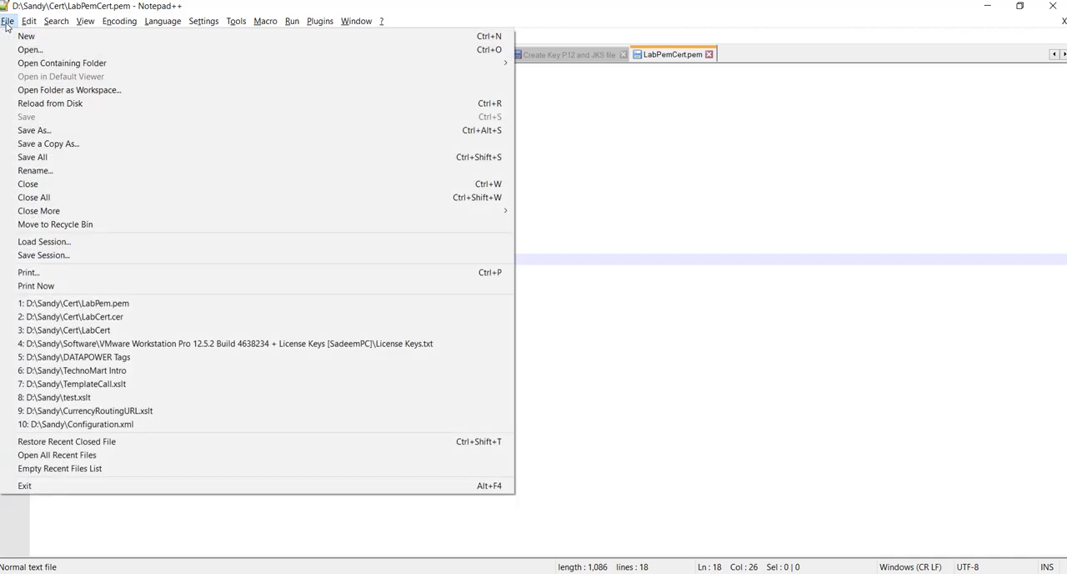
{"action": "left_click", "coordinate": [33, 130]}
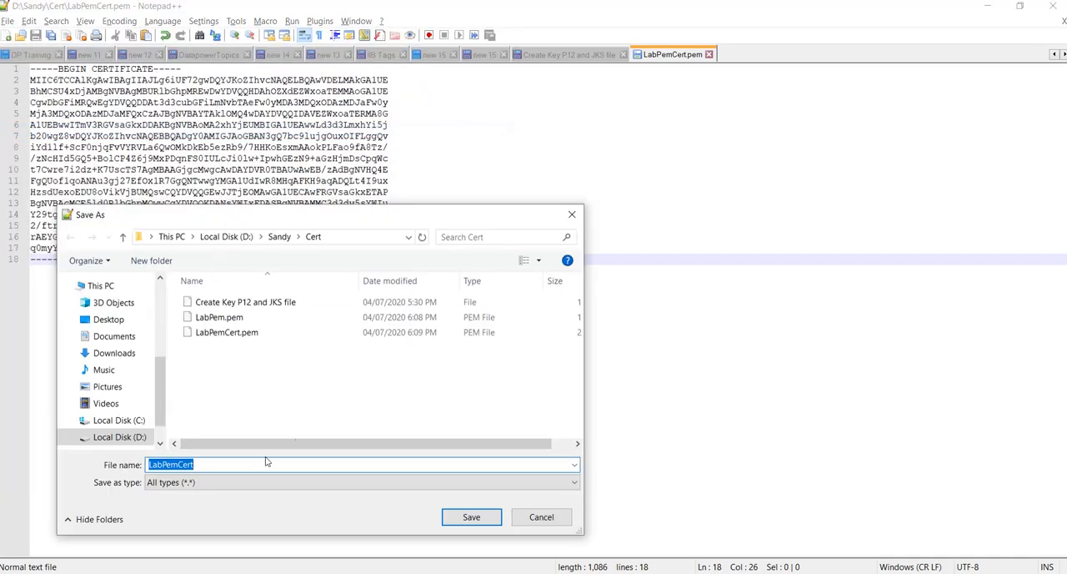
{"action": "left_click", "coordinate": [217, 465]}
{"action": "type", "text": "."}
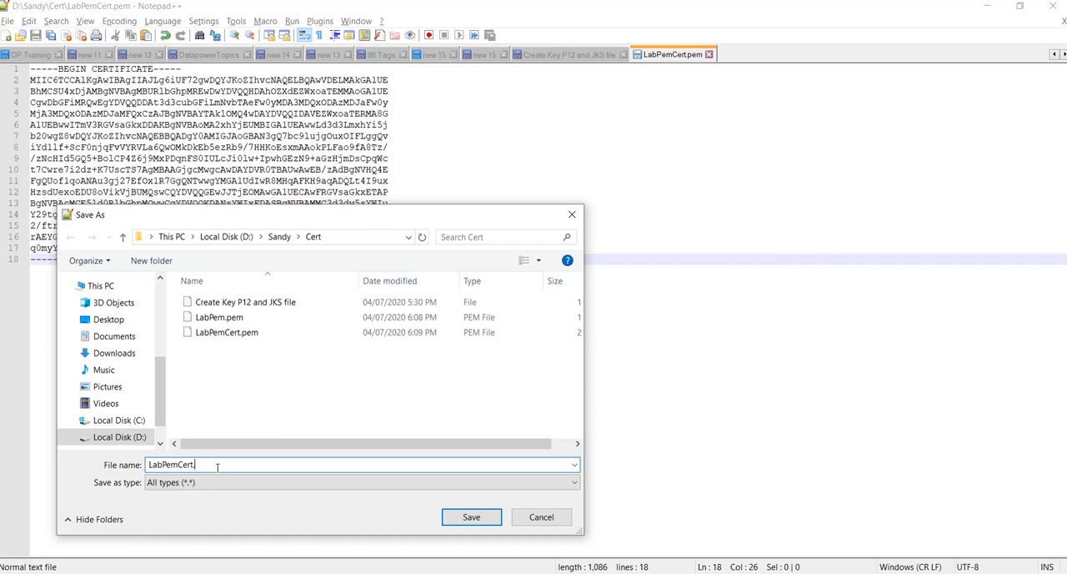
{"action": "type", "text": "cert"}
{"action": "left_click", "coordinate": [471, 517]}
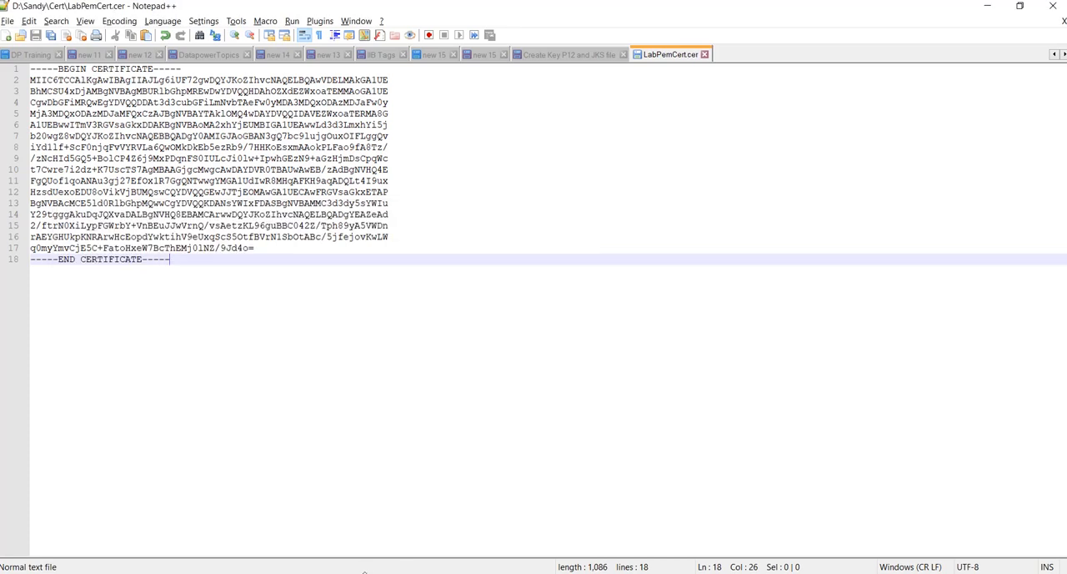
{"action": "left_click", "coordinate": [1063, 21]}
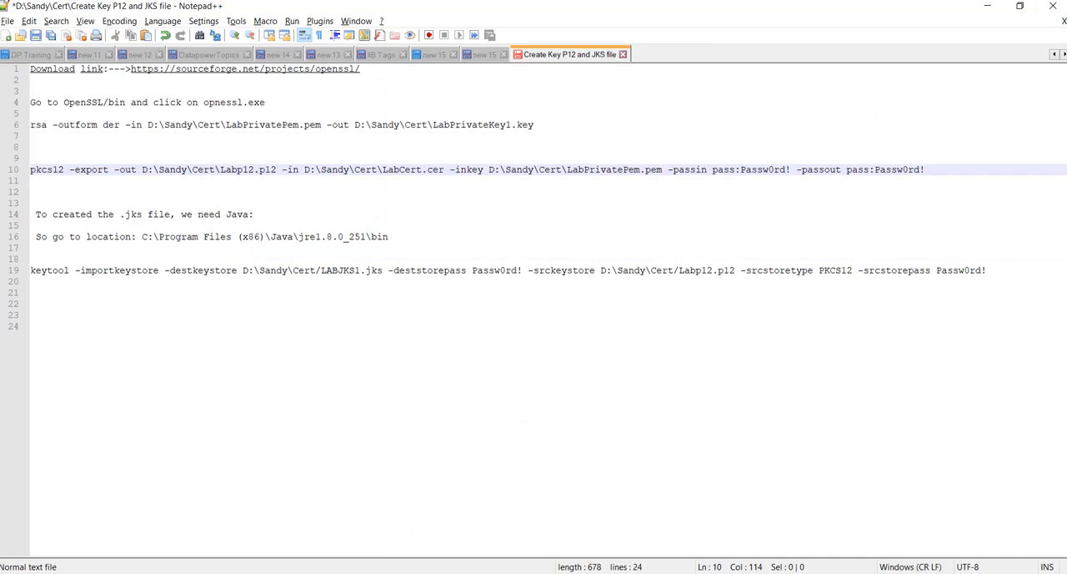
In File Explorer, go to the Sandy\Cert folder, view the LabPemCert security certificate's general information and close it
{"action": "mouse_move", "coordinate": [391, 573]}
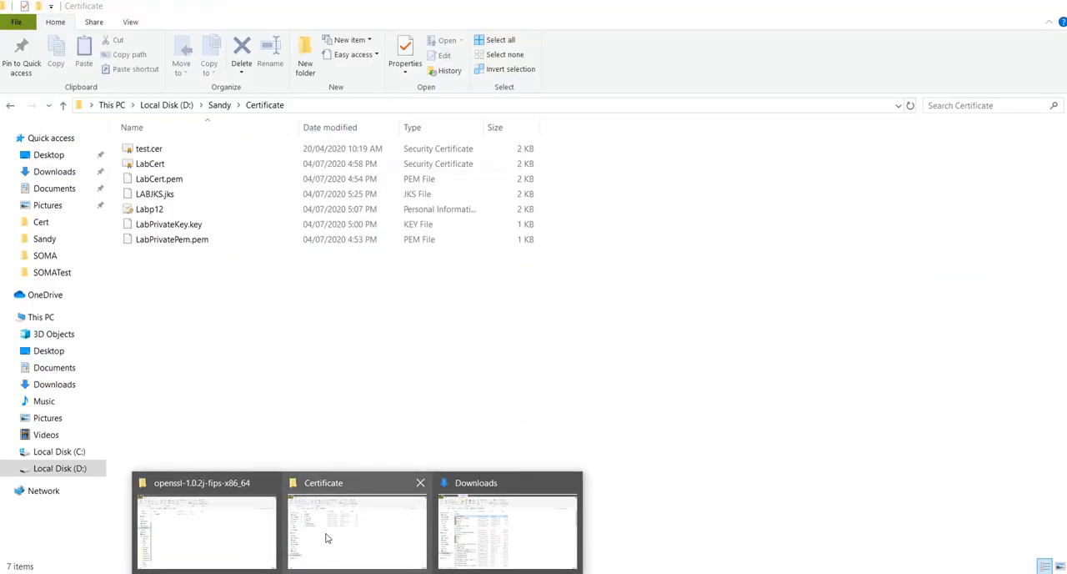
{"action": "left_click", "coordinate": [327, 537]}
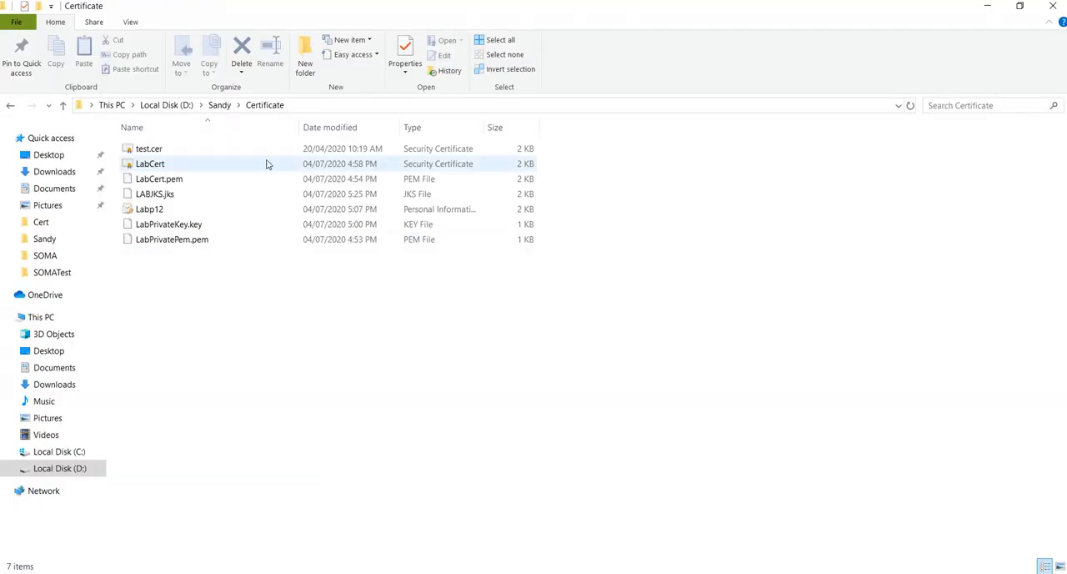
{"action": "left_click", "coordinate": [219, 105]}
{"action": "left_click", "coordinate": [163, 153]}
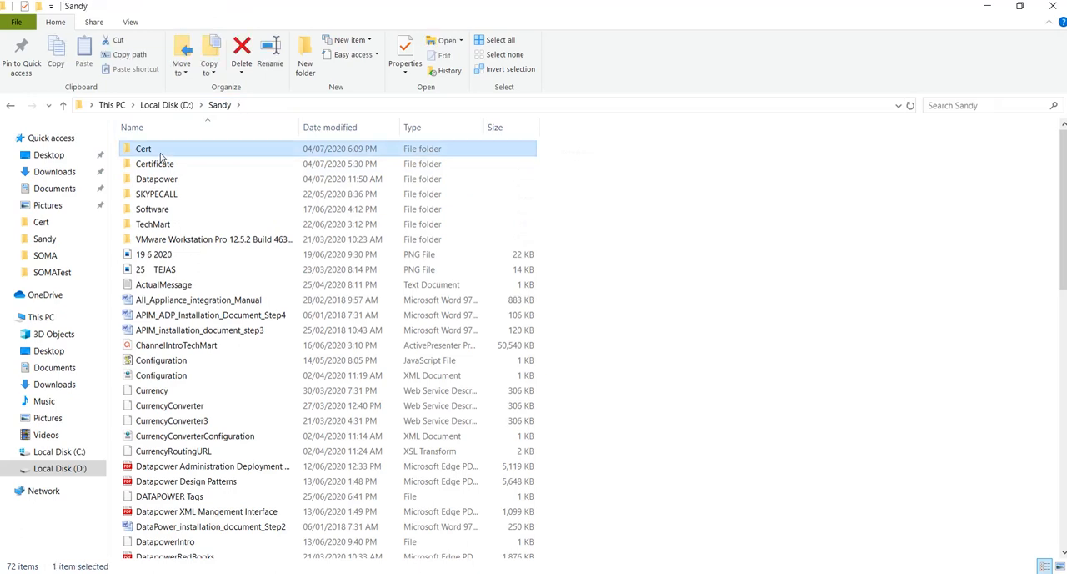
{"action": "double_click", "coordinate": [163, 153]}
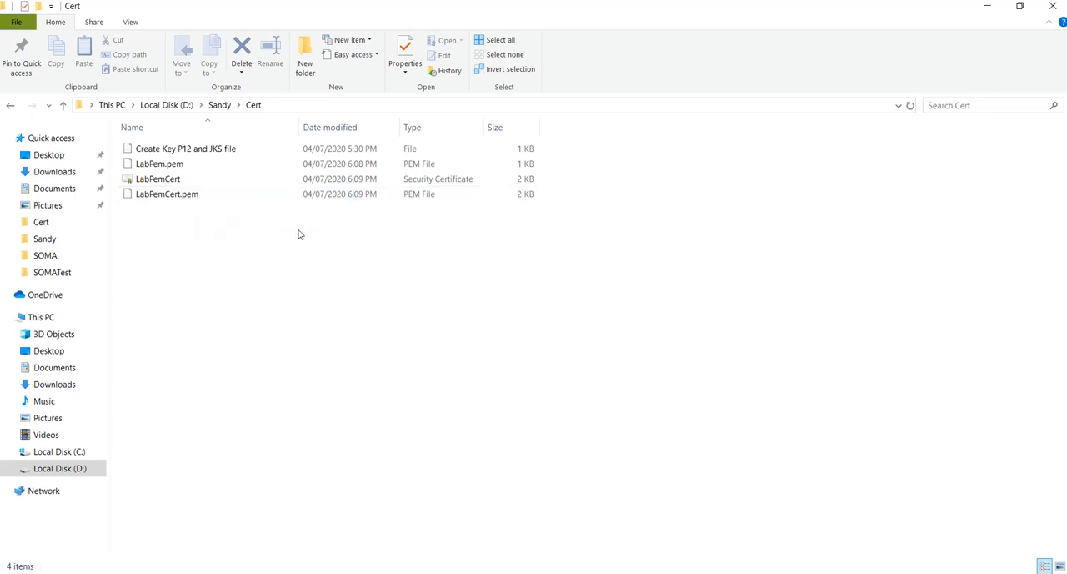
{"action": "double_click", "coordinate": [166, 181]}
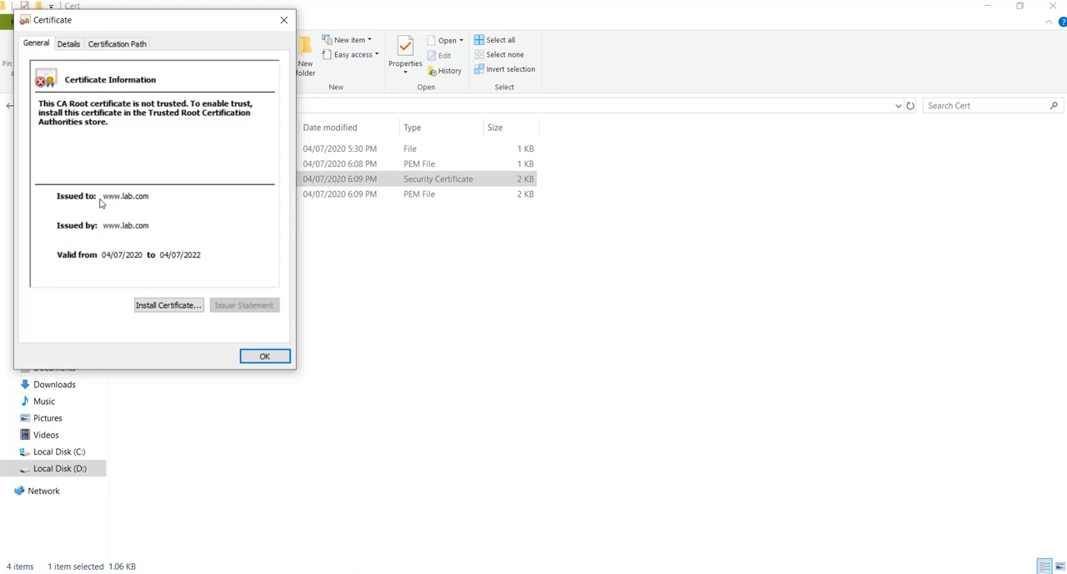
{"action": "left_click", "coordinate": [283, 23]}
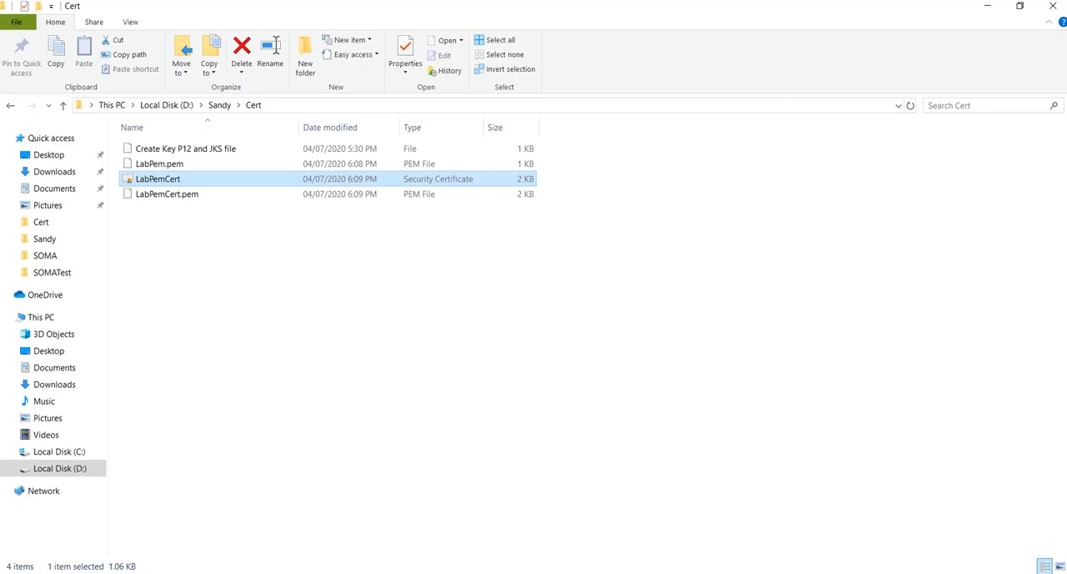
Switch to DataPower File Management, open temporary:/labTest.csr for editing, copy the entire certificate request and cancel without submitting
{"action": "left_click", "coordinate": [622, 521]}
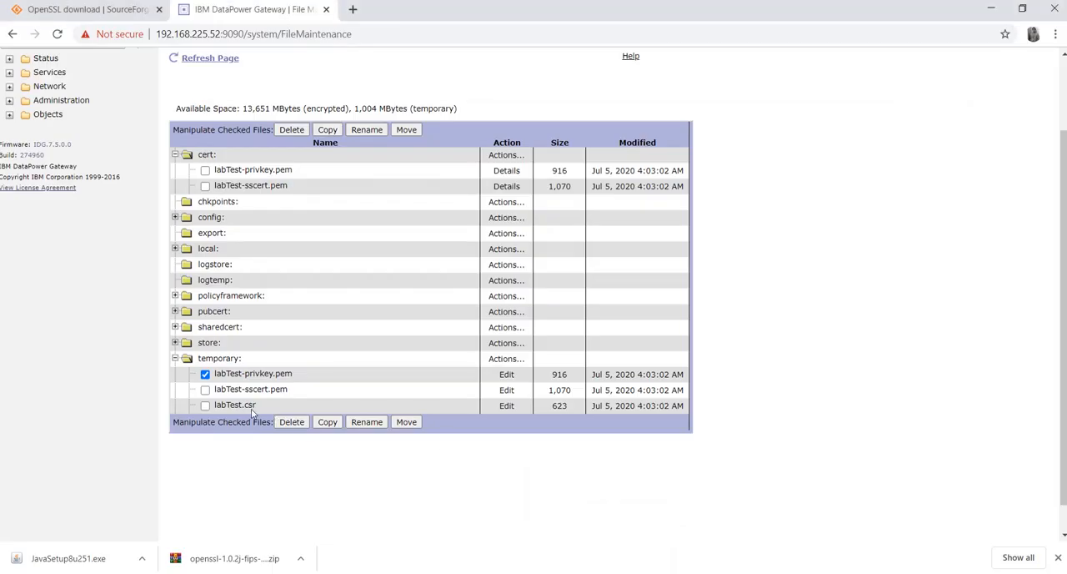
{"action": "left_click", "coordinate": [506, 406]}
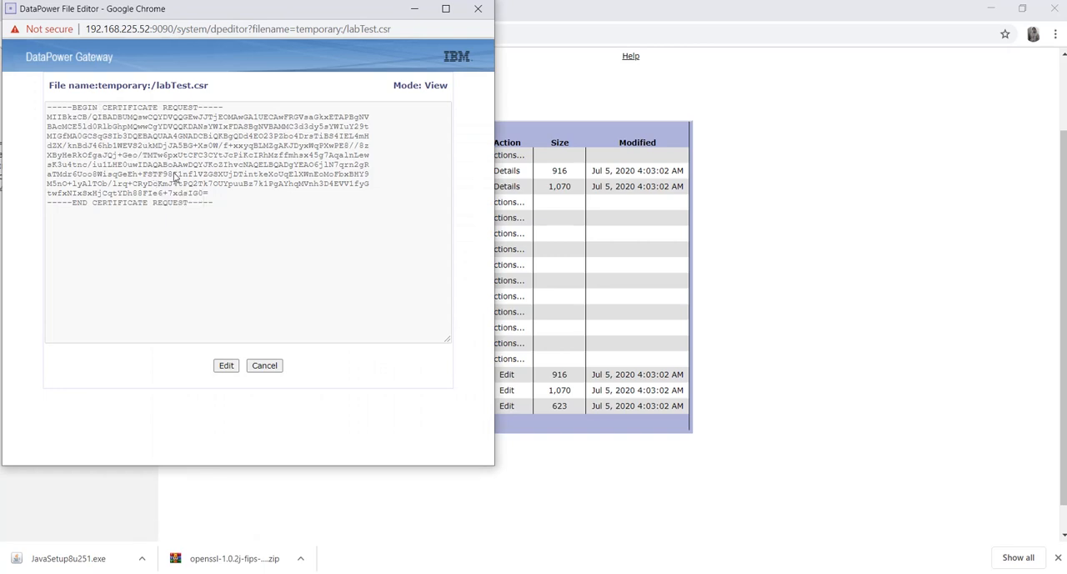
{"action": "left_click", "coordinate": [264, 365]}
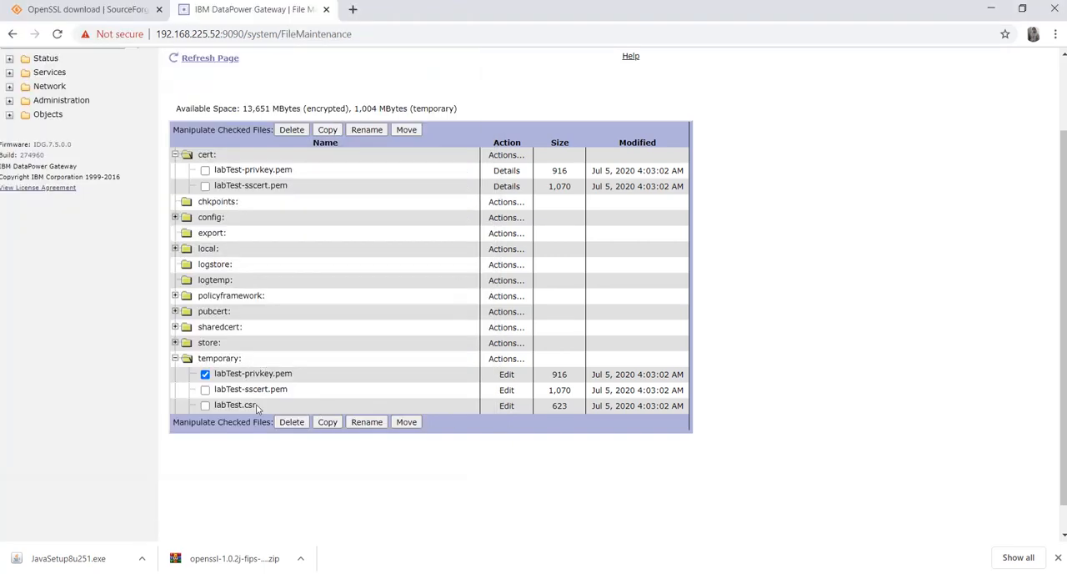
{"action": "left_click", "coordinate": [506, 408]}
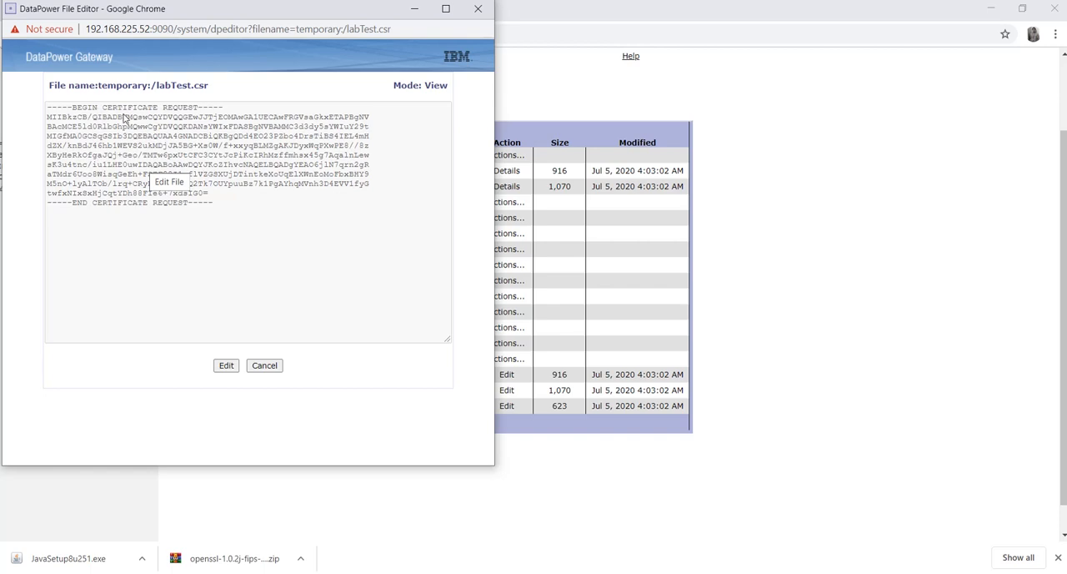
{"action": "left_click", "coordinate": [225, 368]}
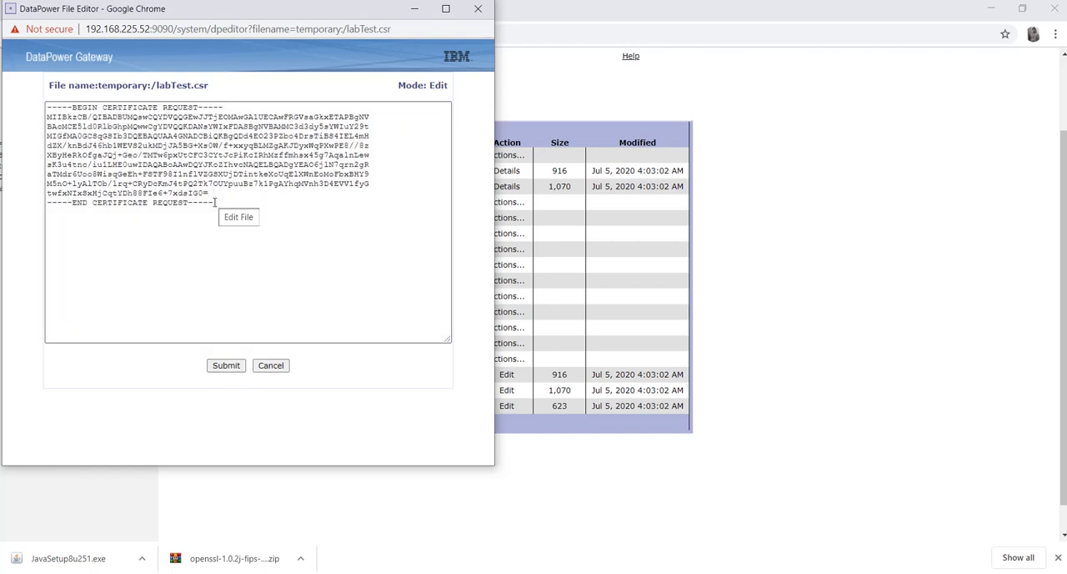
{"action": "left_click_drag", "start_coordinate": [215, 202], "coordinate": [43, 112]}
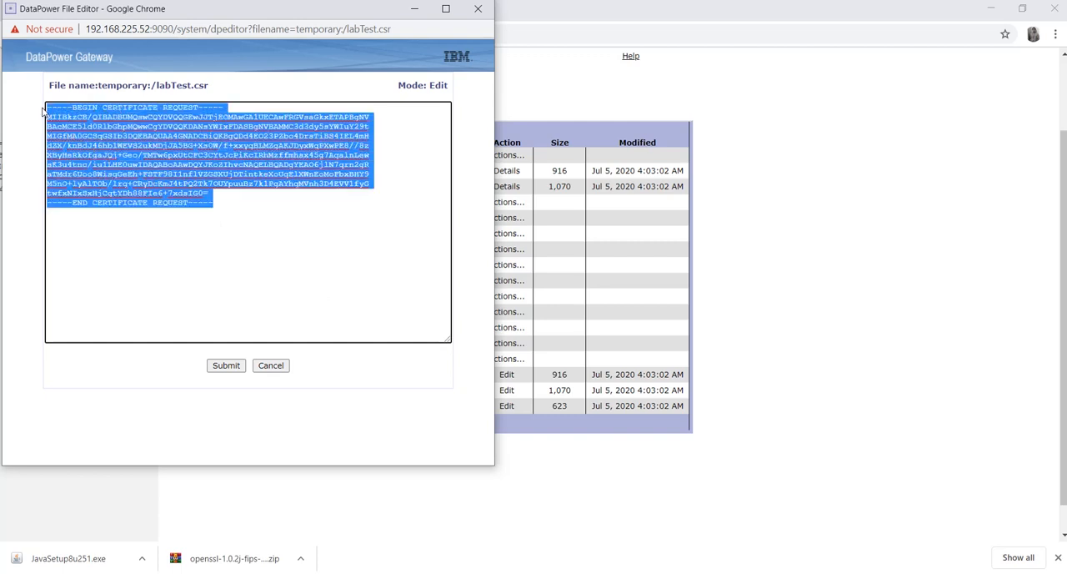
{"action": "left_click", "coordinate": [270, 366]}
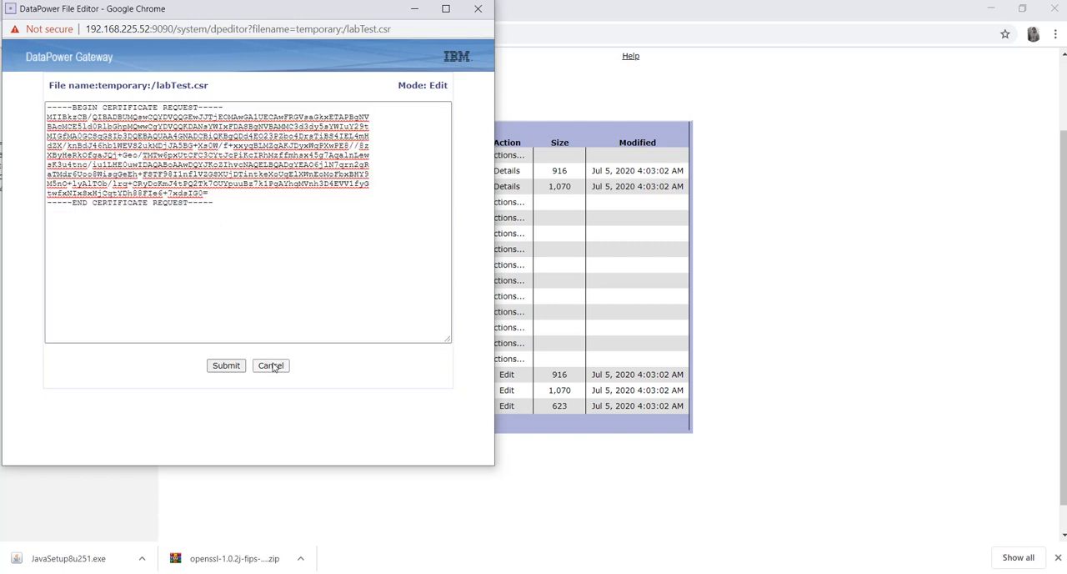
Switch to Notepad++ and paste the copied certificate request into a new document
{"action": "key", "text": "alt+Tab"}
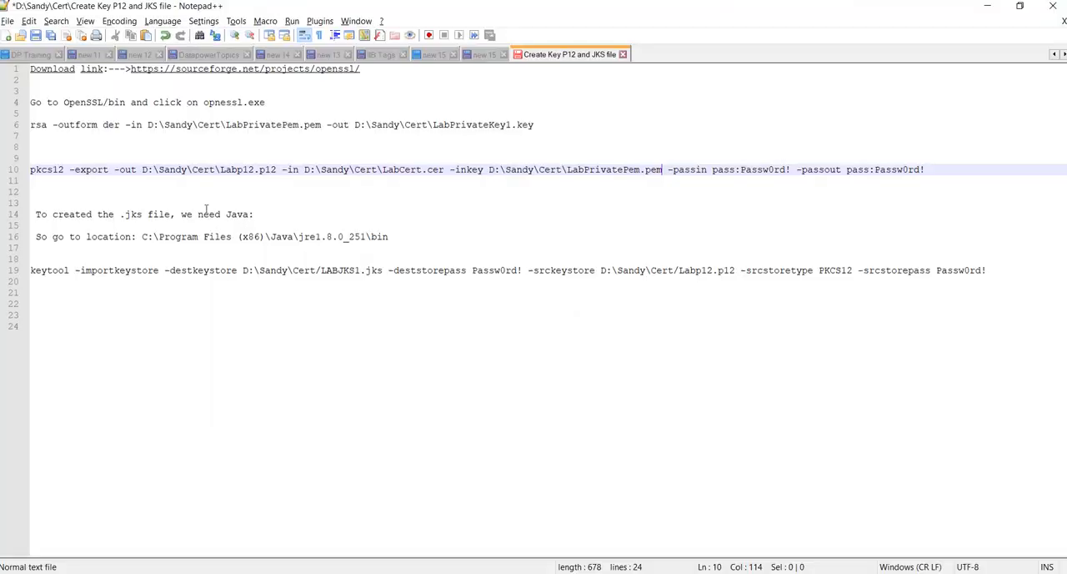
{"action": "left_click", "coordinate": [6, 35]}
{"action": "type", "text": "-----BEGIN CERTIFICATE REQUEST----- MIIBkzCB/QIBADBUMQswCQYDVQQGEwJJTjEOMAwGA1UECAwFRGVsaGkxETAPBgNV BAcMCE51d0RlbGhpMQwwCgYDVQQKDANsYWIxFDASBgNVBAMMC3d3dy5sYWIuY29t MIGfMA0GCSqGSIb3DQEBAQUAA4GNADCBiQKBgQDd4EO23PZbo4DrsTiBS4IEL4mH dZX/knBdJ46hb1WEVS2ukMDjJA5BG+Xs0W/f+xxyqBLMZgAKJDyxWqPXwPE8//8z XByHeRkOfgaJQj+Geo/TMTw6pxUtCFC3CYtJcPiKcIRhMzffmhsx45g7AqalnLew sK3u4tnc/iu1LHE0uwIDAQABoAAwDQYJKoZIhvcNAQELBQADgYEAO6j1N7qrn2gR aTMdr6Uoo8WiqGeEh+FSTF98I1nflVZGSXUjDTintkeXoUqE1XWnEoMoFbxBHY9 M5nO+lyAlTOb/lrq+CRyDcKmJ4tPQ2Tk7OUYpuuBz7k1PgAYhqMVnh3D4EVV1fyG twfxNIxSxHjCqtYDh88FIe6+7xdsIG0= -----END CERTIFICATE REQUEST-----"}
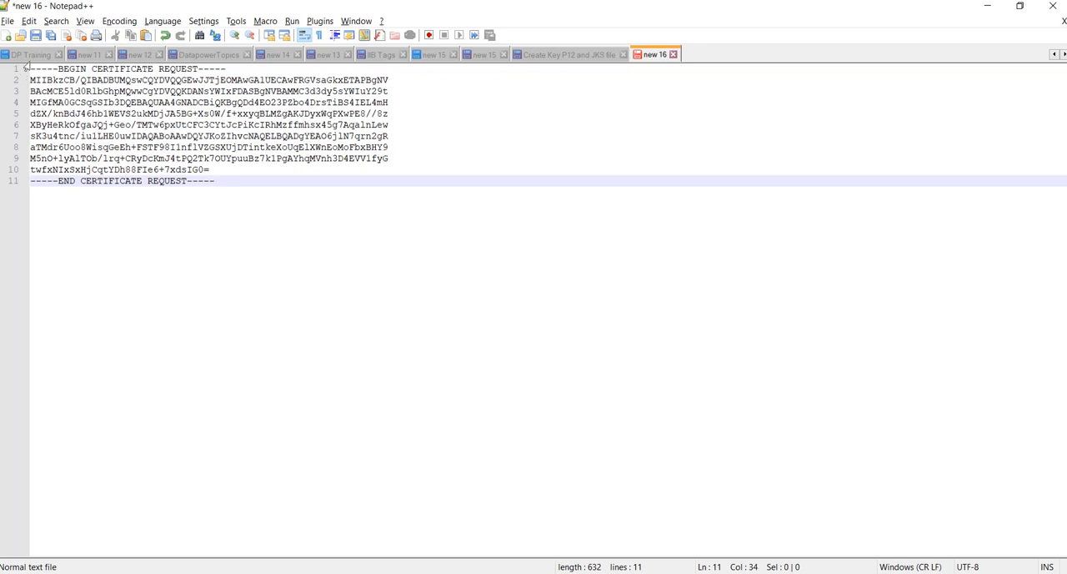
Save the certificate request as LabCSR.csr in the Sandy\Cert folder and close the document
{"action": "left_click", "coordinate": [35, 35]}
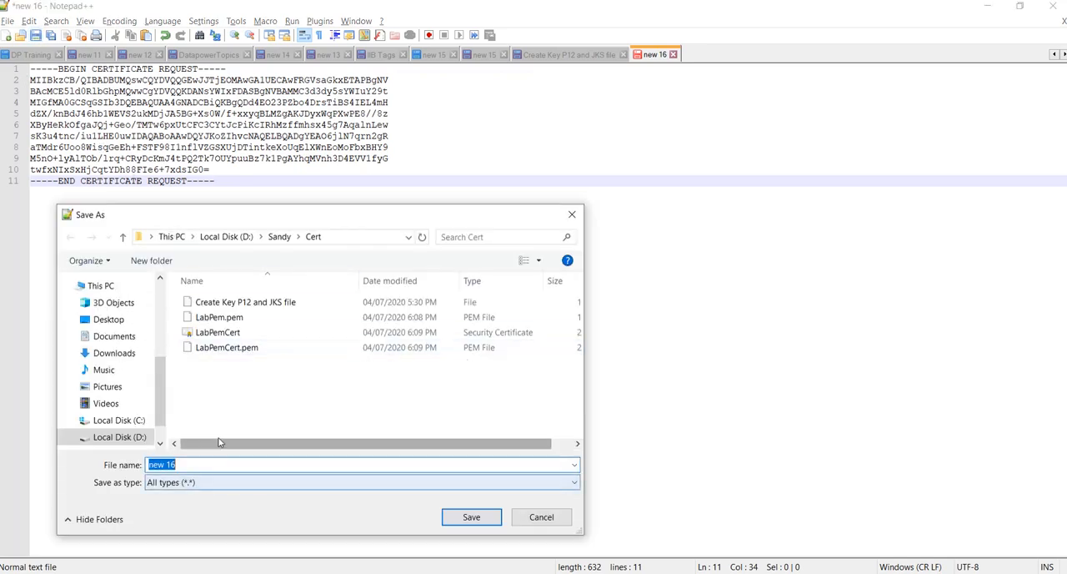
{"action": "type", "text": "LA"}
{"action": "key", "text": "BackSpace"}
{"action": "type", "text": "ab"}
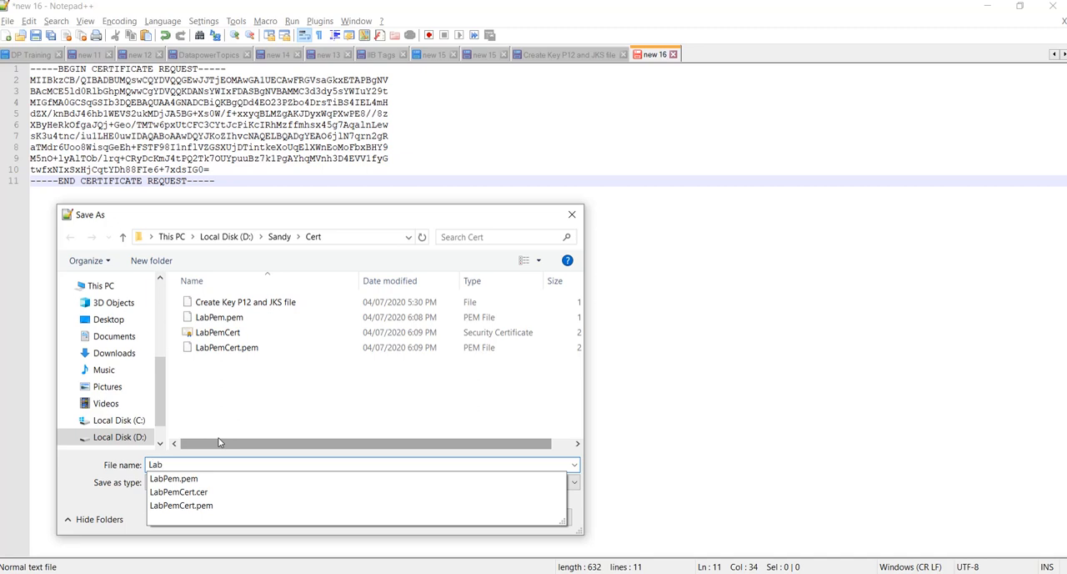
{"action": "type", "text": "c"}
{"action": "key", "text": "BackSpace"}
{"action": "type", "text": "CSR"}
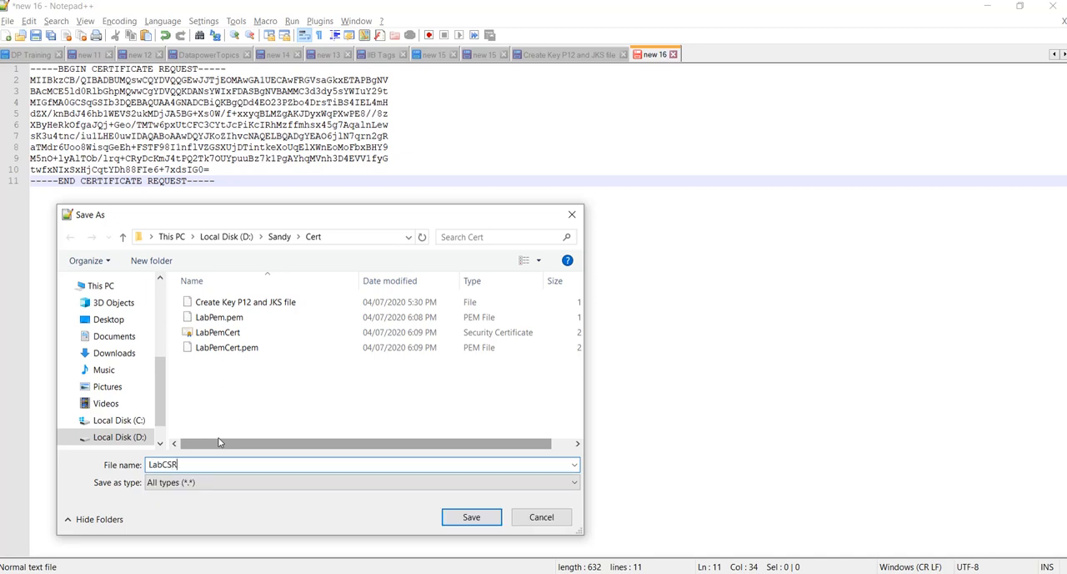
{"action": "type", "text": ".csr"}
{"action": "left_click", "coordinate": [471, 517]}
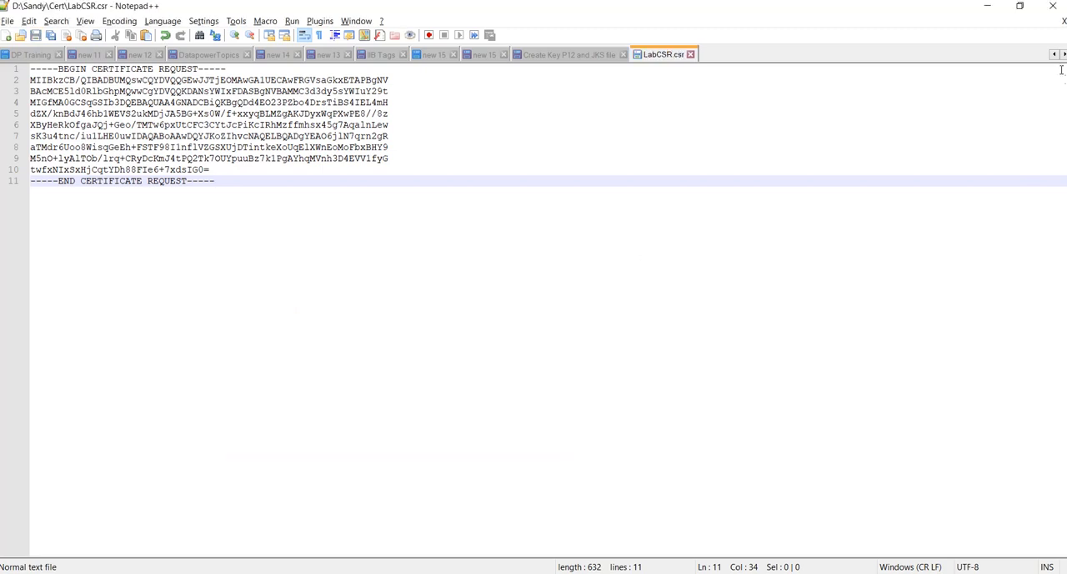
{"action": "key", "text": "ctrl+Tab"}
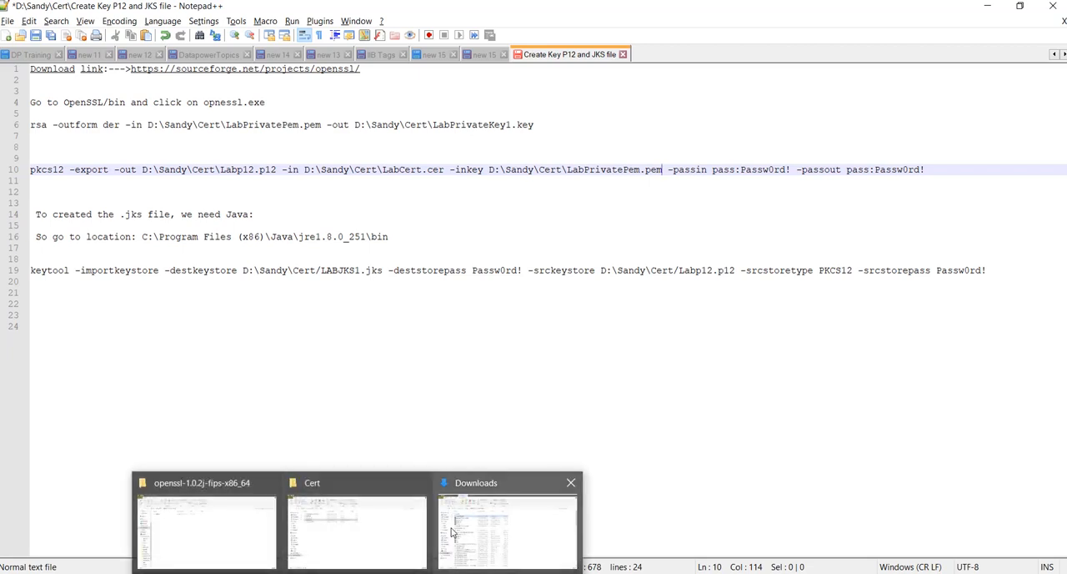
Switch to the Cert folder in File Explorer, open the LabPemCert security certificate and check its Valid from and Valid to details
{"action": "left_click", "coordinate": [383, 535]}
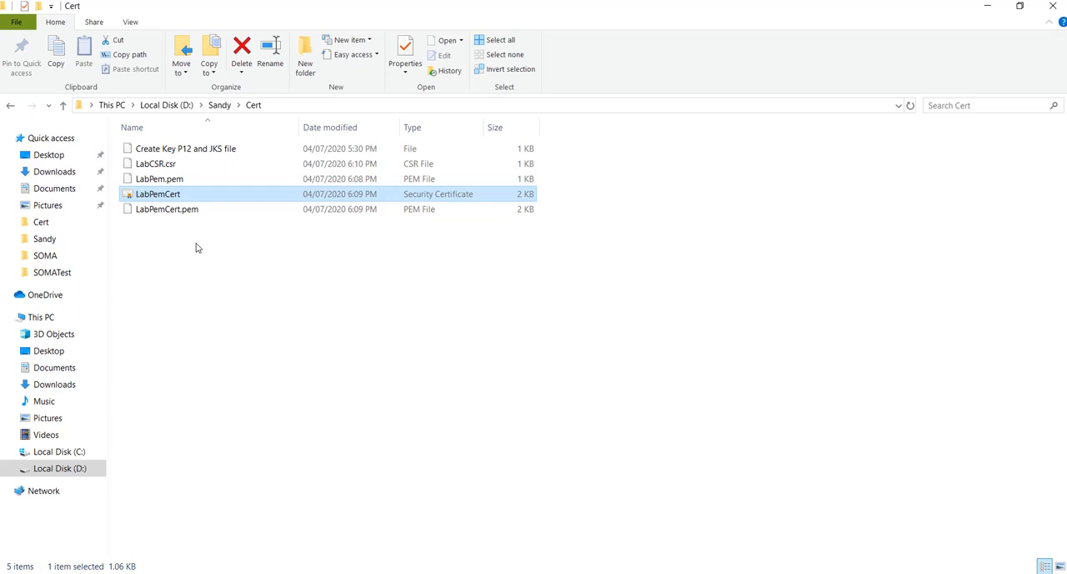
{"action": "left_click", "coordinate": [170, 294]}
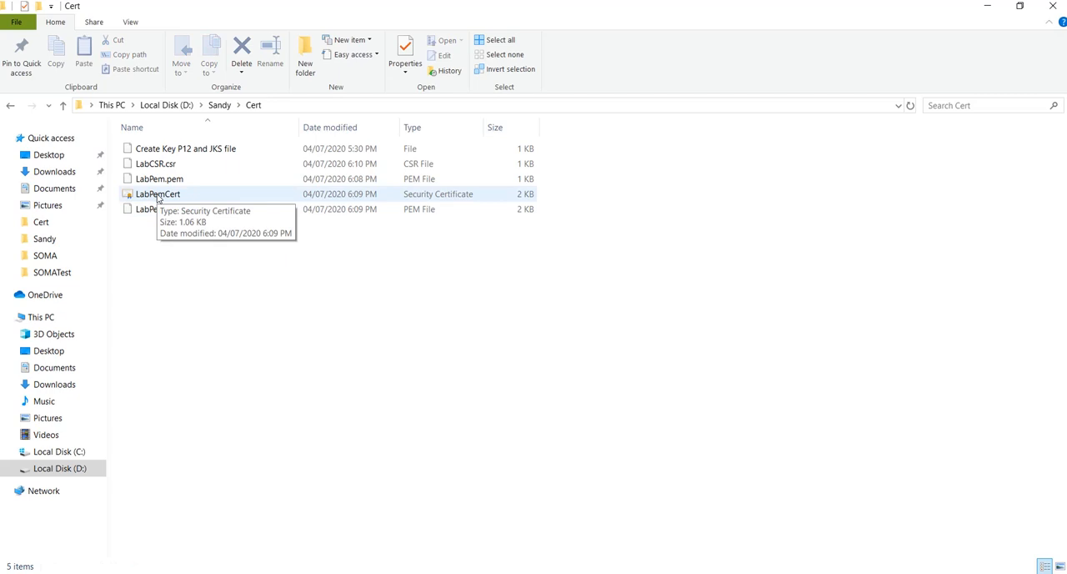
{"action": "double_click", "coordinate": [158, 194]}
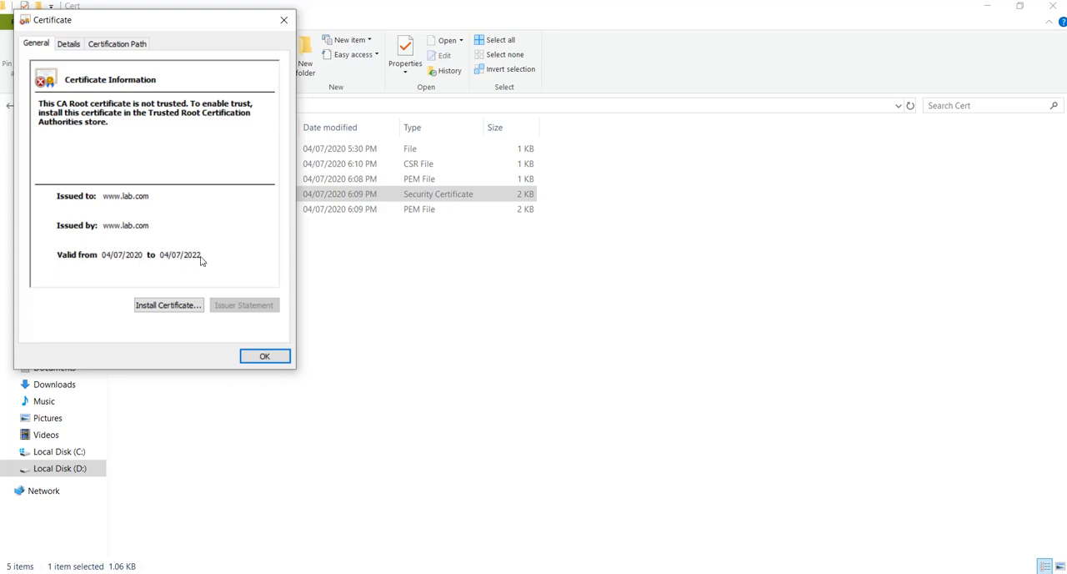
{"action": "left_click", "coordinate": [69, 43]}
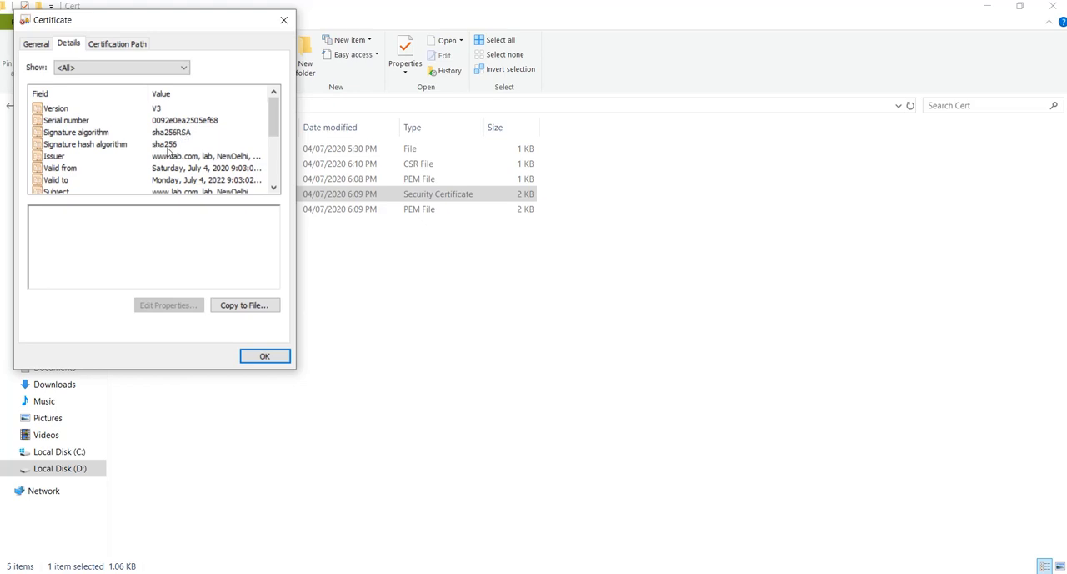
{"action": "left_click", "coordinate": [273, 188]}
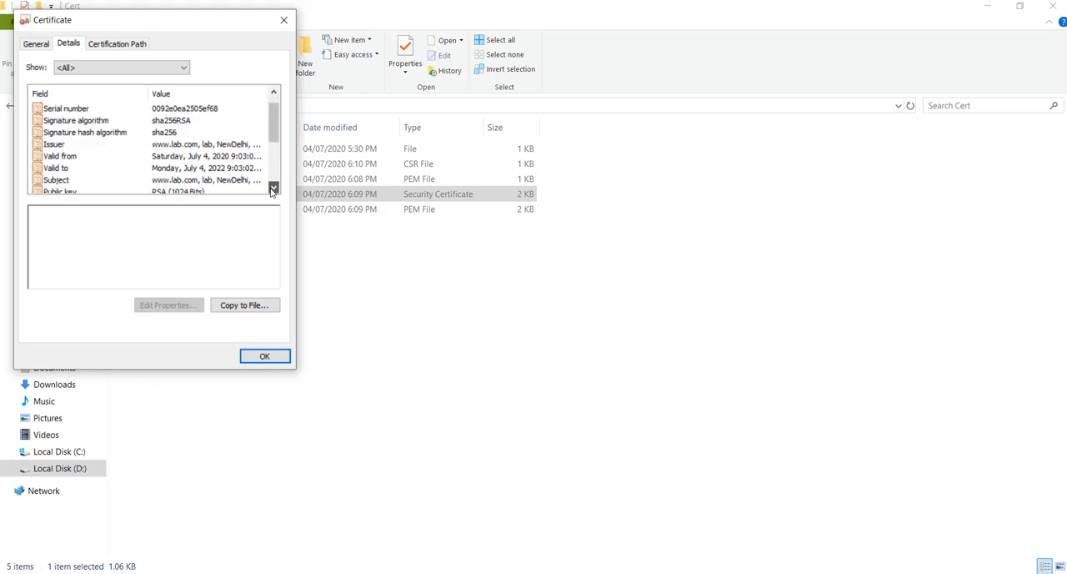
{"action": "left_click", "coordinate": [273, 189]}
{"action": "left_click", "coordinate": [71, 144]}
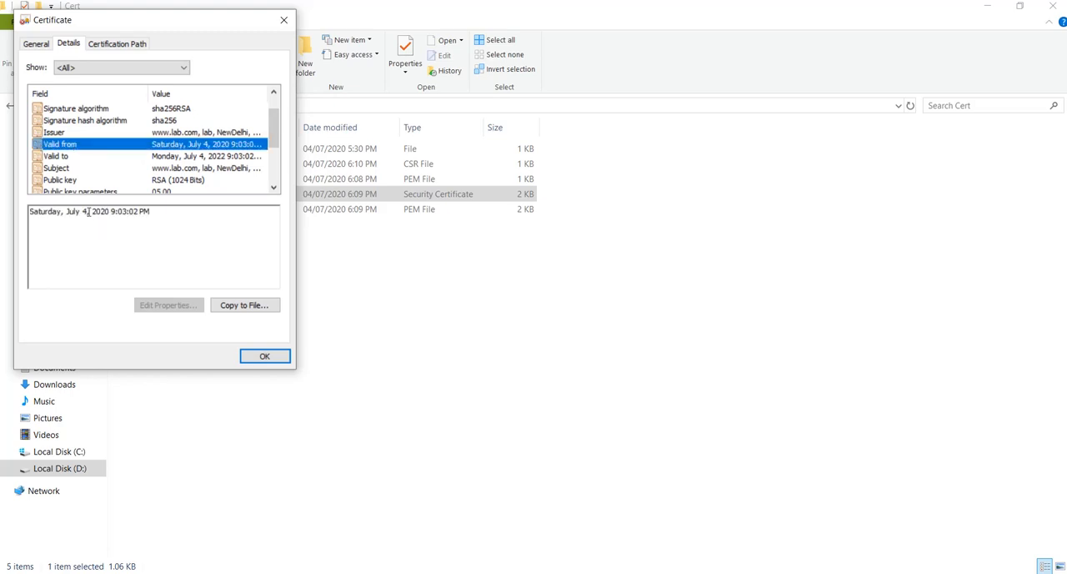
{"action": "left_click", "coordinate": [64, 157]}
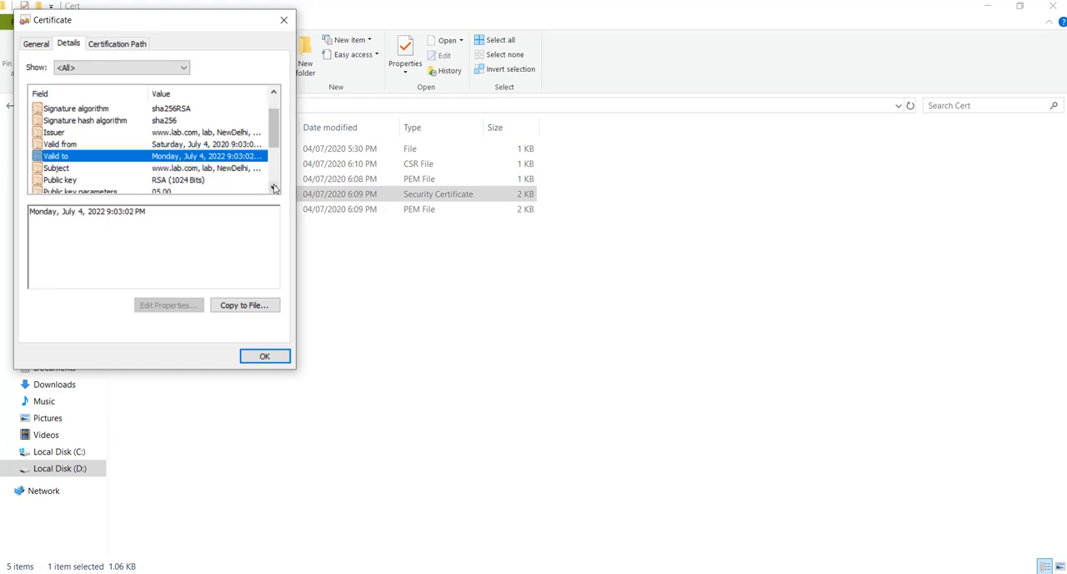
Examine the LabPemCert certificate's Subject entries and its certification path, closing the certificate when done
{"action": "left_click", "coordinate": [274, 187]}
{"action": "left_click", "coordinate": [274, 188]}
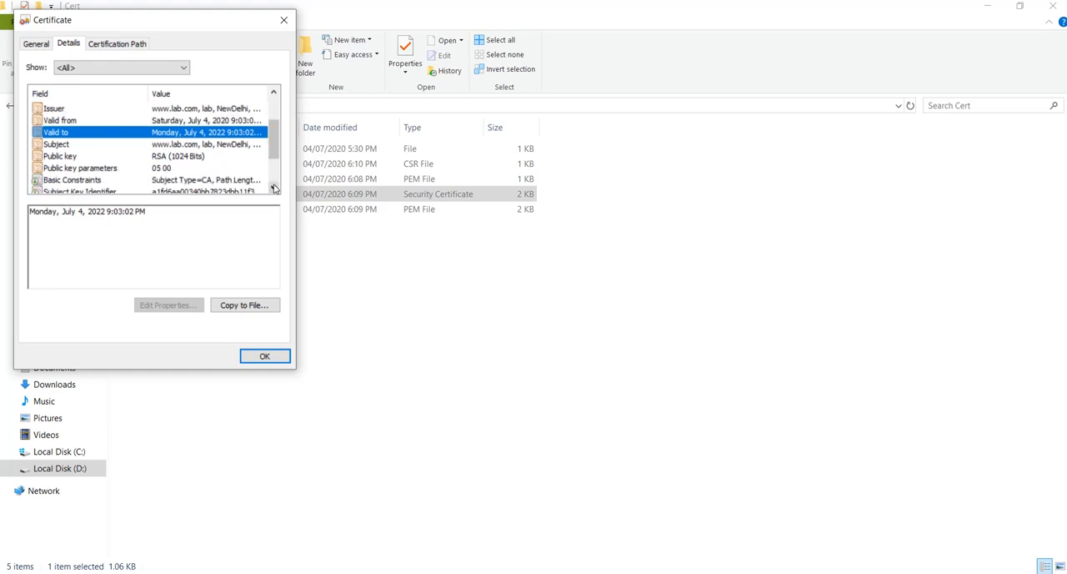
{"action": "left_click", "coordinate": [210, 144]}
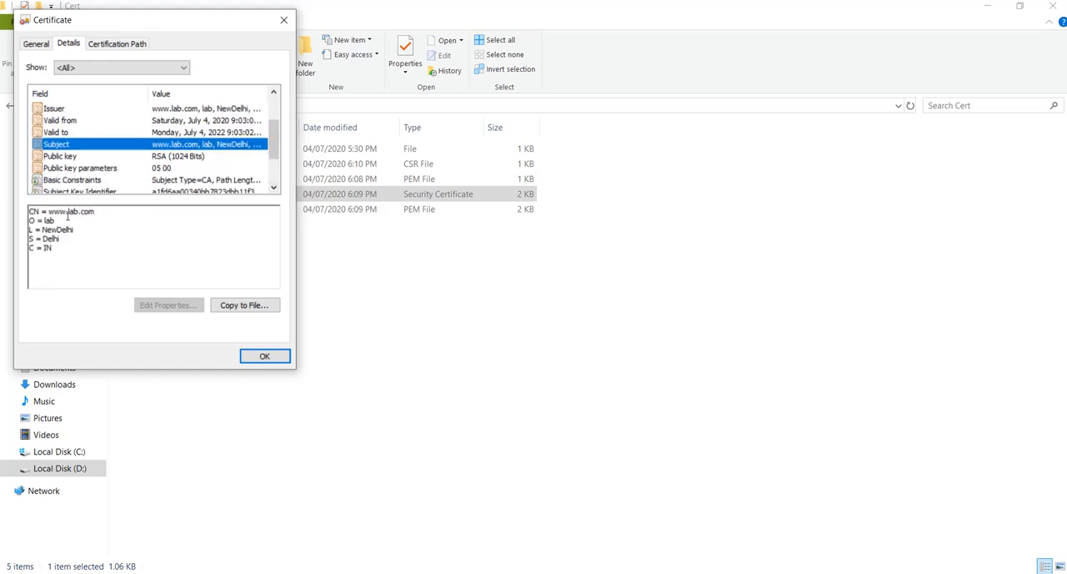
{"action": "left_click_drag", "start_coordinate": [48, 214], "coordinate": [95, 211]}
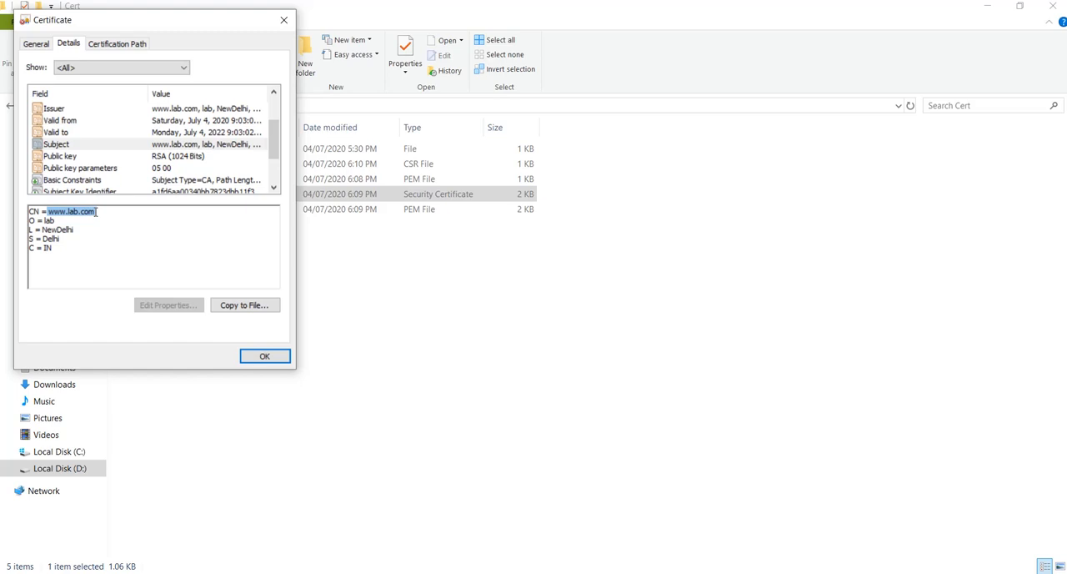
{"action": "left_click", "coordinate": [97, 212]}
{"action": "double_click", "coordinate": [49, 220]}
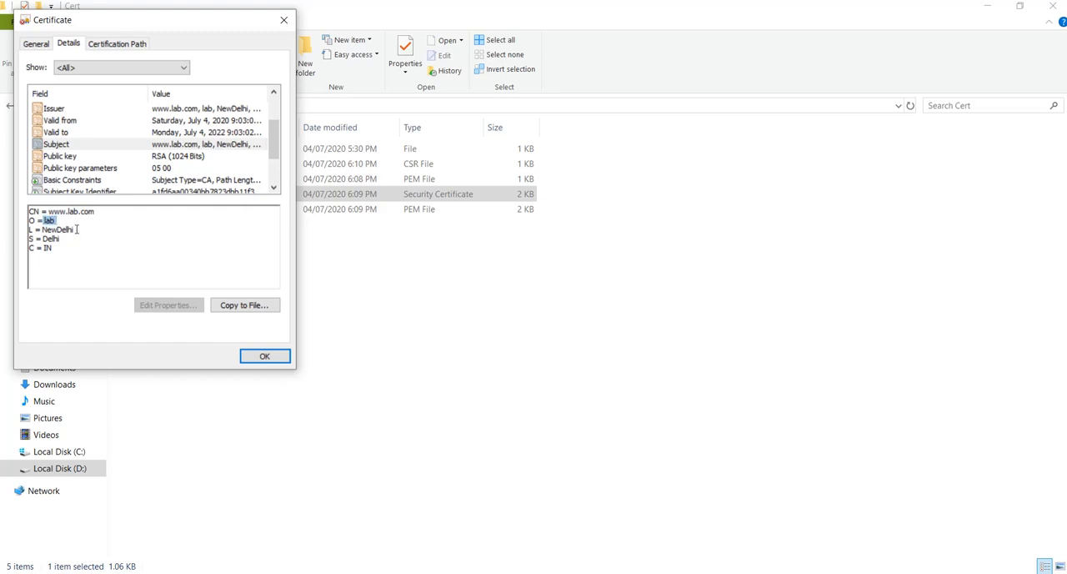
{"action": "left_click_drag", "start_coordinate": [77, 230], "coordinate": [68, 227]}
{"action": "left_click", "coordinate": [120, 45]}
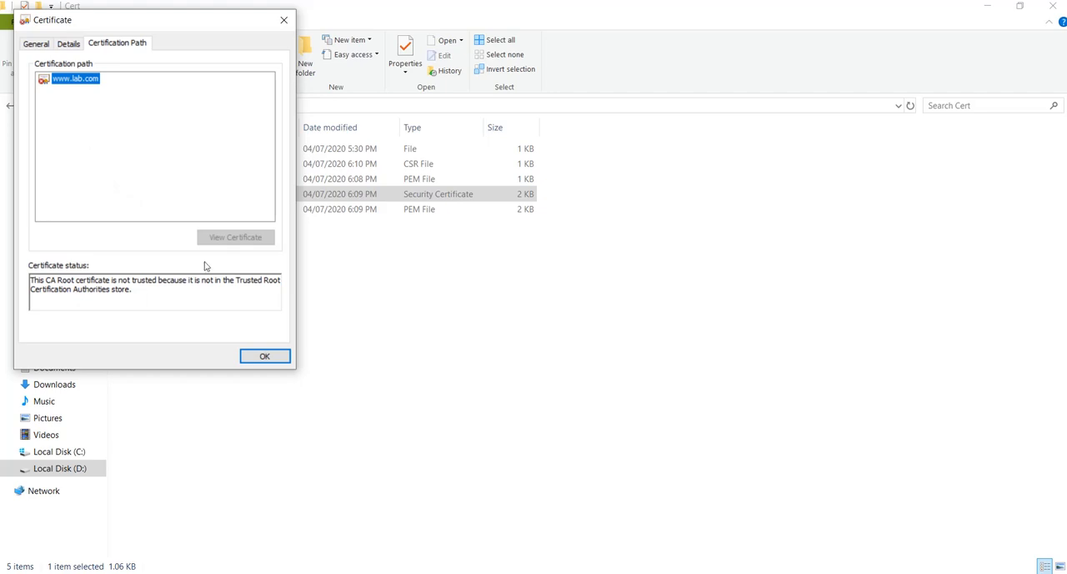
{"action": "left_click", "coordinate": [264, 356]}
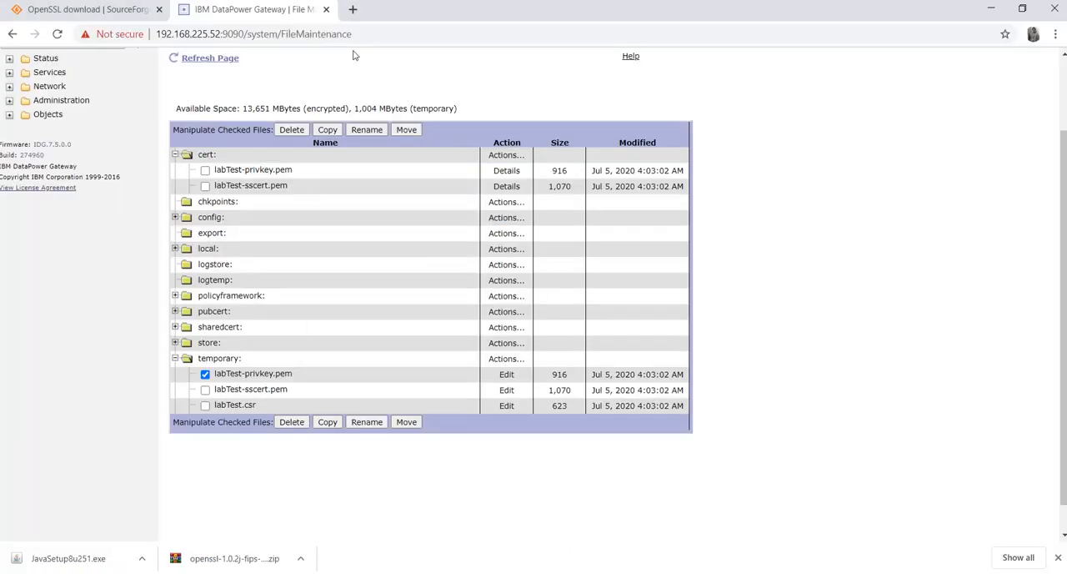
Switch to the browser, open icicibank.com in a new tab and display the site's certificate
{"action": "left_click", "coordinate": [353, 9]}
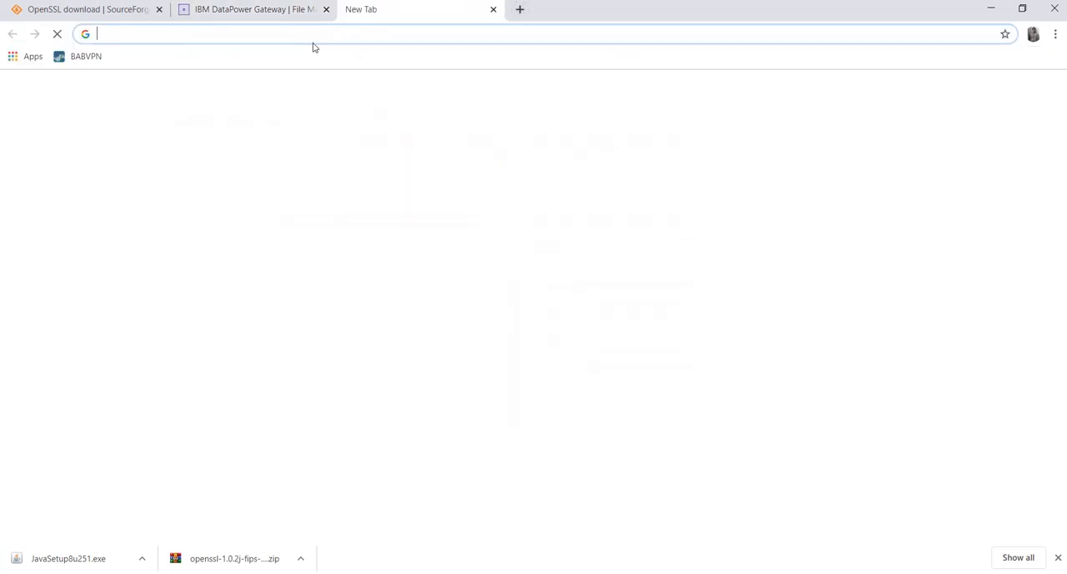
{"action": "type", "text": "icicibank.com"}
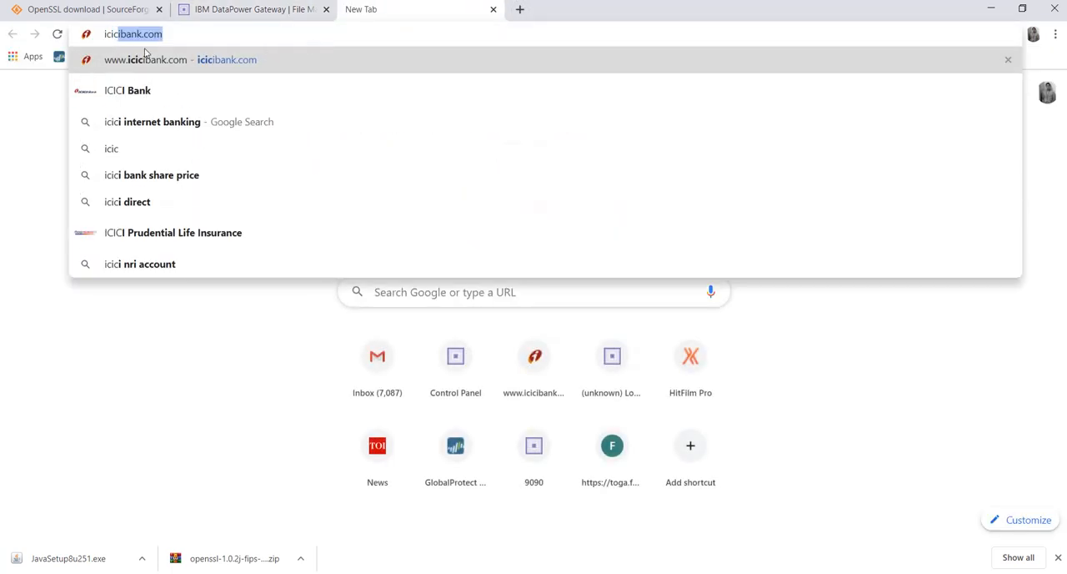
{"action": "key", "text": "Return"}
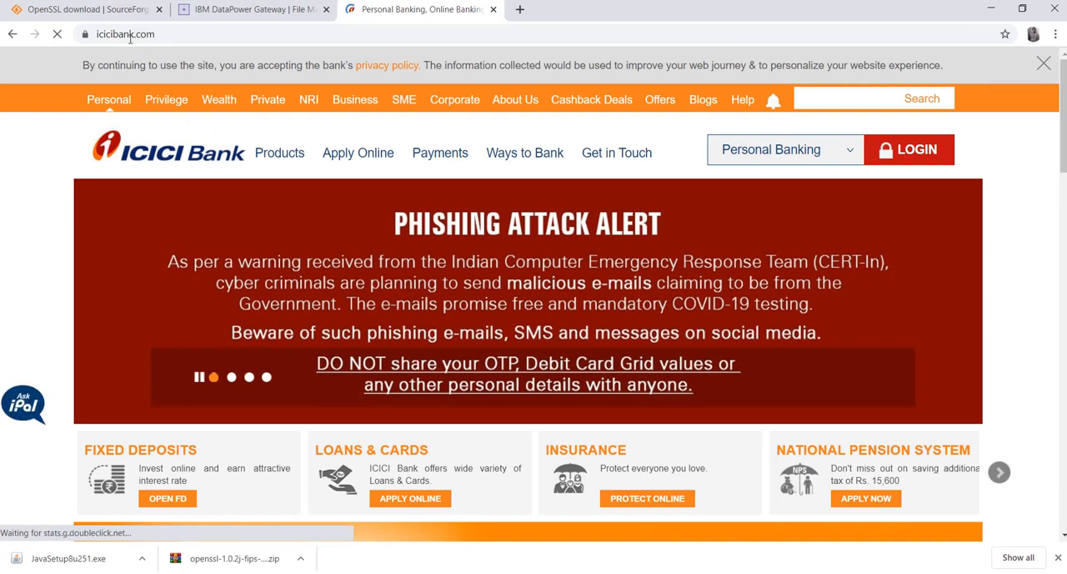
{"action": "left_click", "coordinate": [85, 34]}
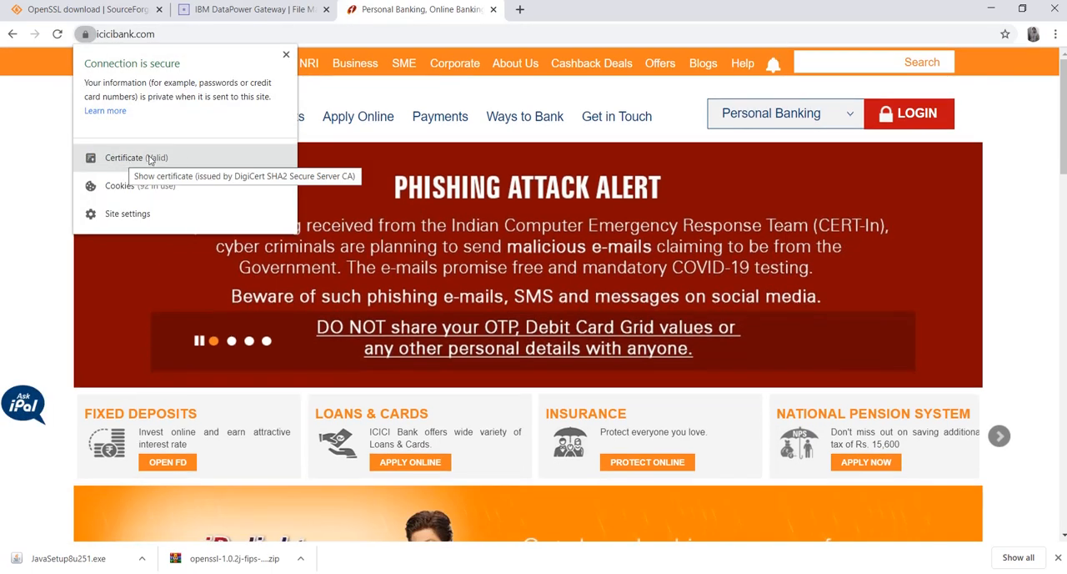
{"action": "left_click", "coordinate": [119, 162]}
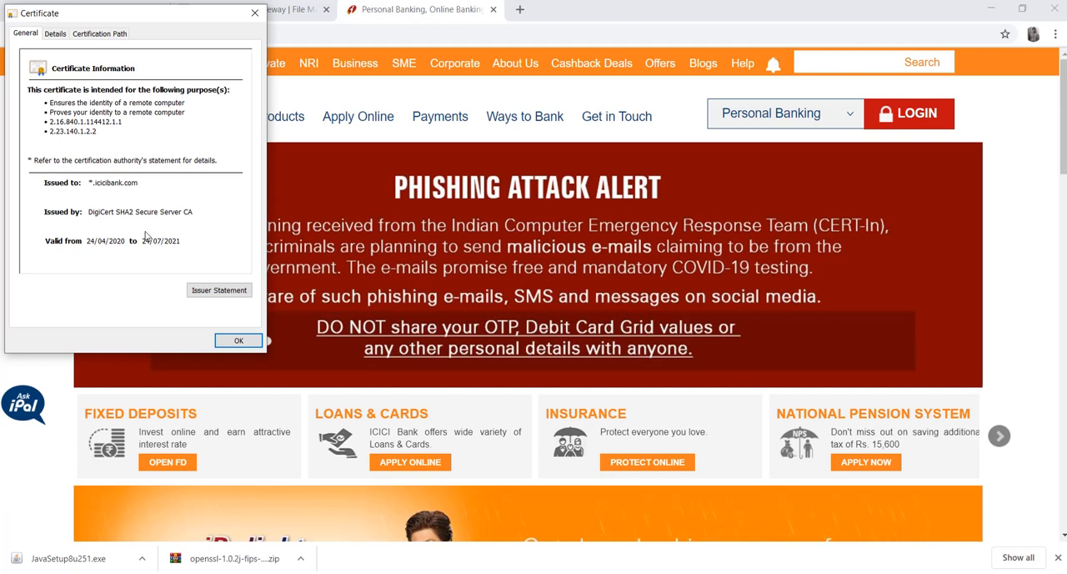
Examine the Subject details and the certification path of the icicibank.com certificate
{"action": "left_click", "coordinate": [54, 35]}
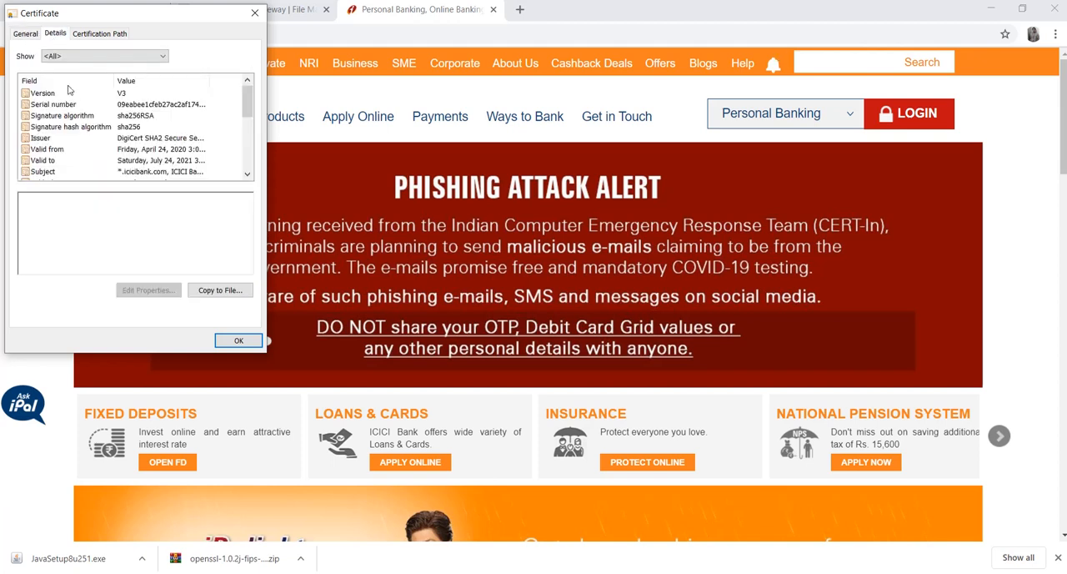
{"action": "left_click", "coordinate": [46, 171]}
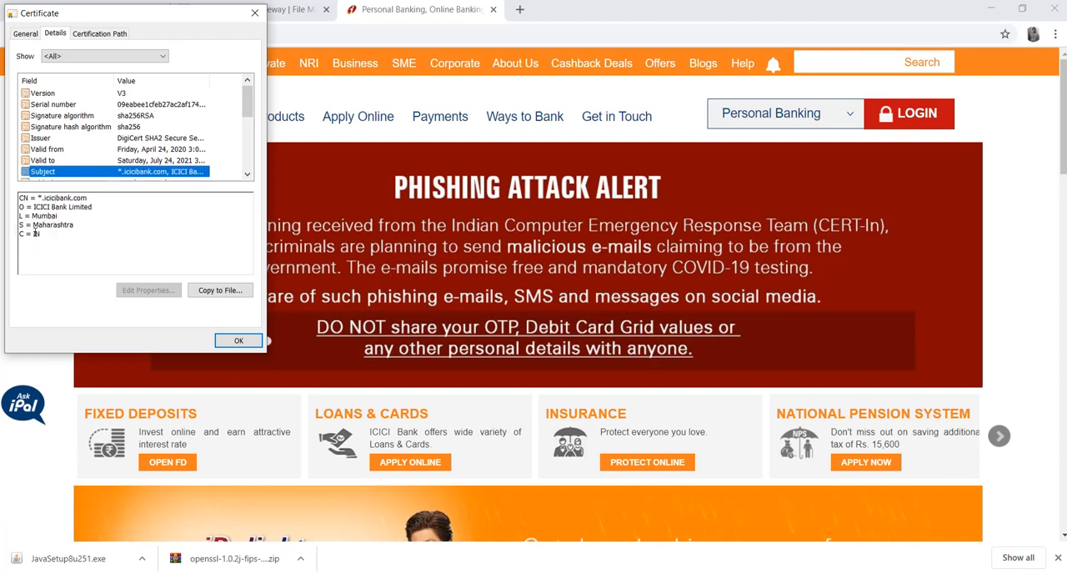
{"action": "left_click", "coordinate": [96, 35]}
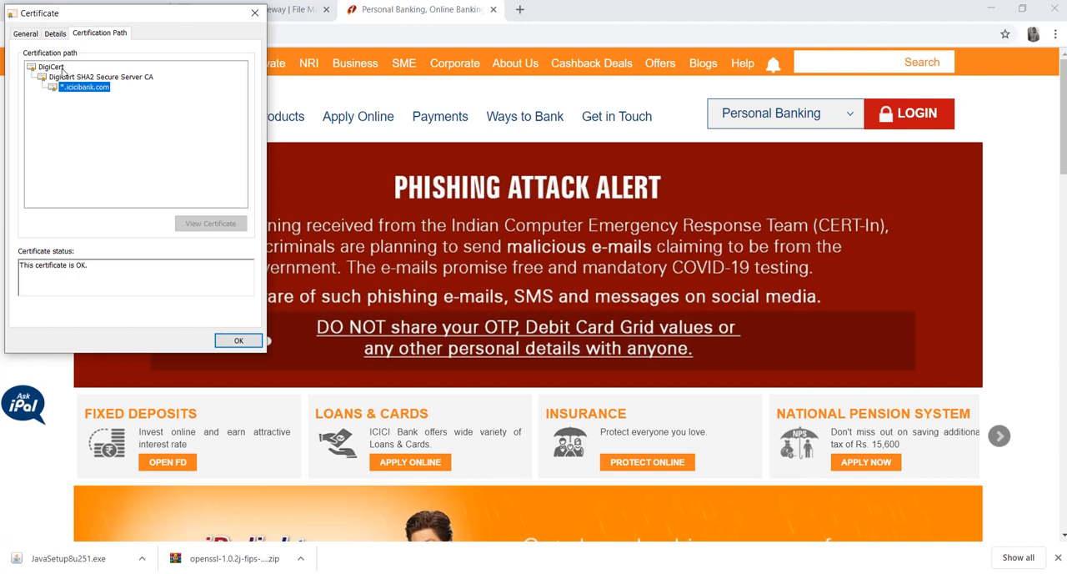
View the DigiCert root certificate's general information from the certification path and close it
{"action": "left_click", "coordinate": [63, 70]}
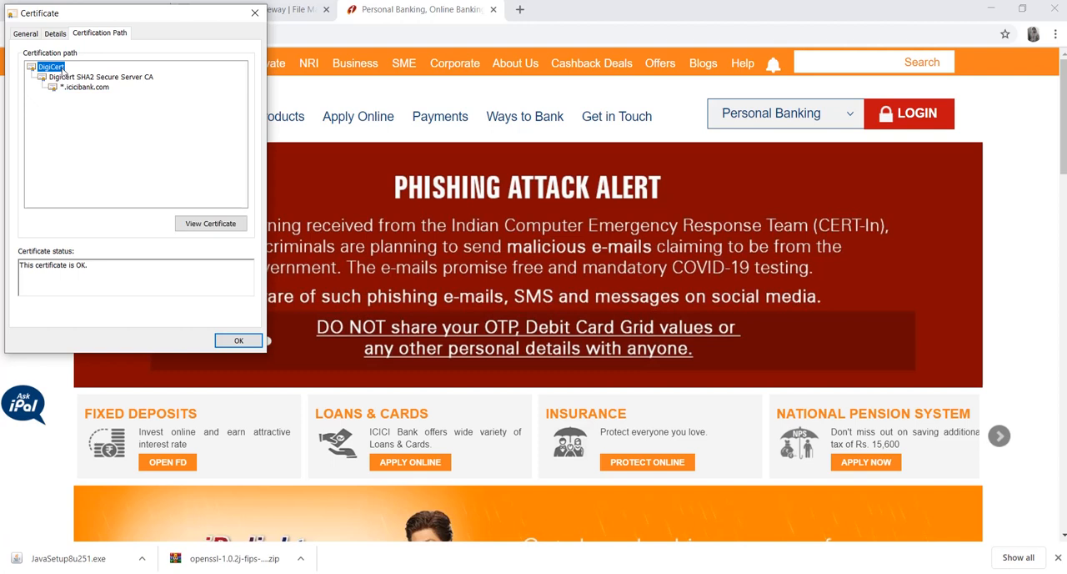
{"action": "left_click", "coordinate": [195, 228]}
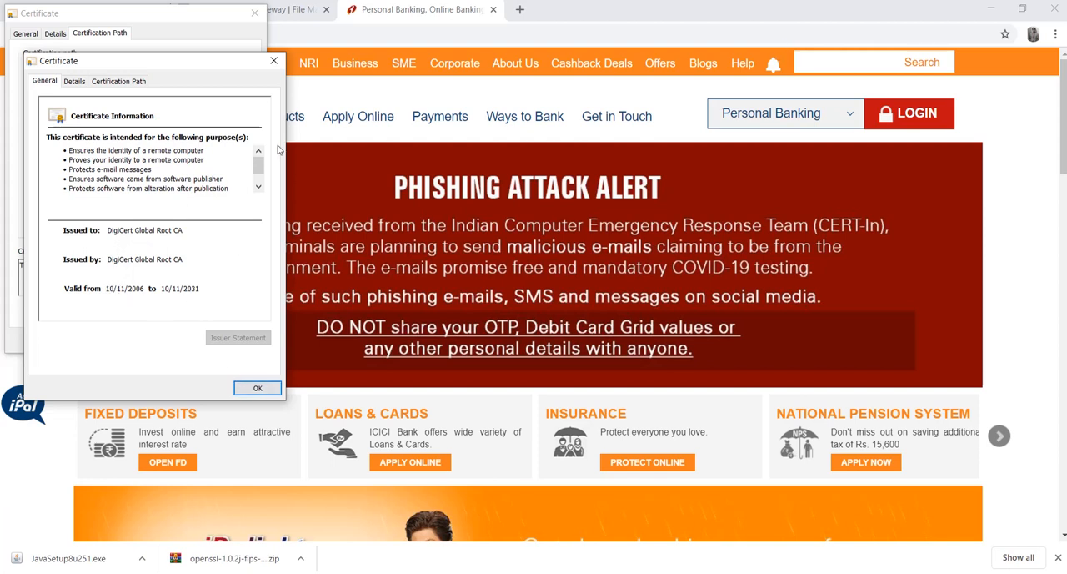
{"action": "left_click", "coordinate": [274, 62]}
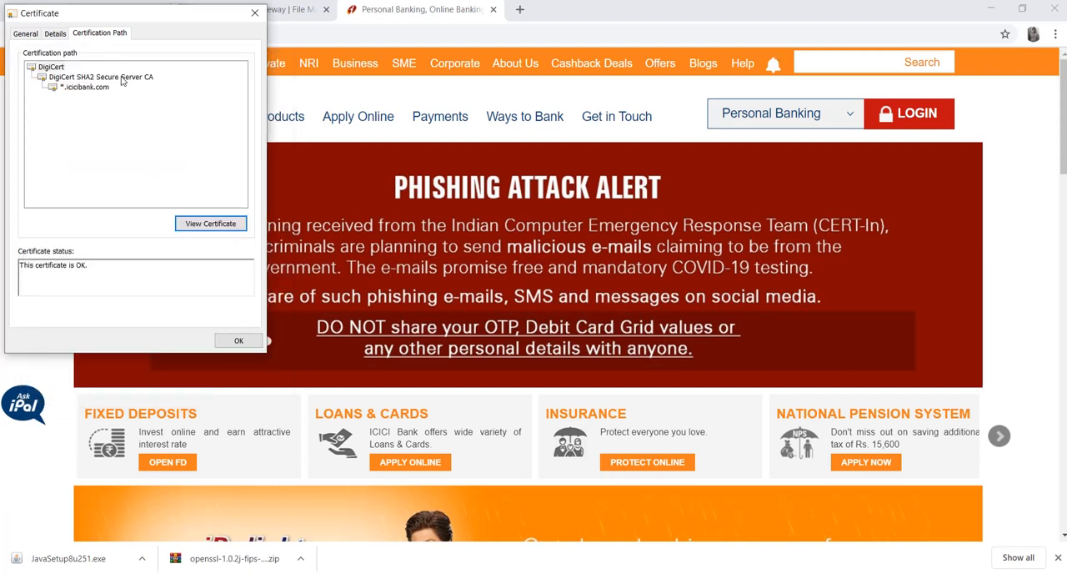
{"action": "double_click", "coordinate": [58, 68]}
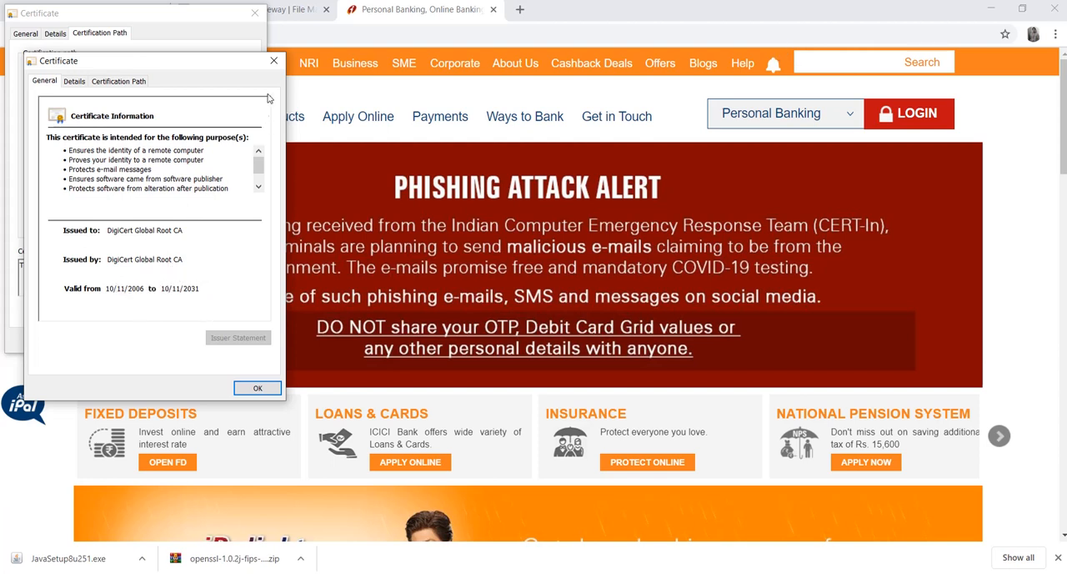
{"action": "left_click", "coordinate": [272, 63]}
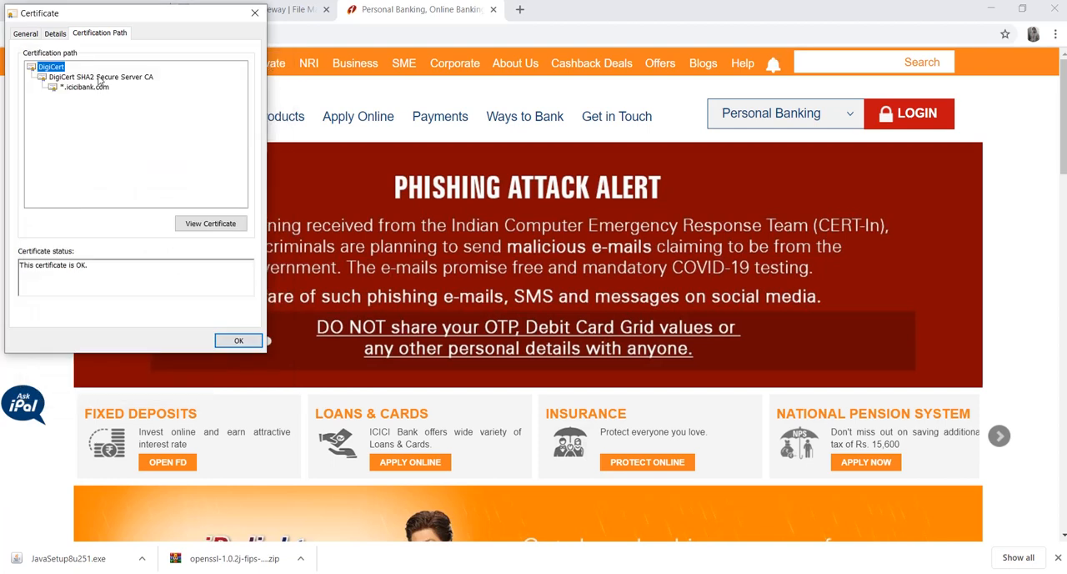
View the intermediate DigiCert SHA2 Secure Server CA certificate, recheck the *.icicibank.com certificate's details and close the certificate
{"action": "double_click", "coordinate": [98, 77]}
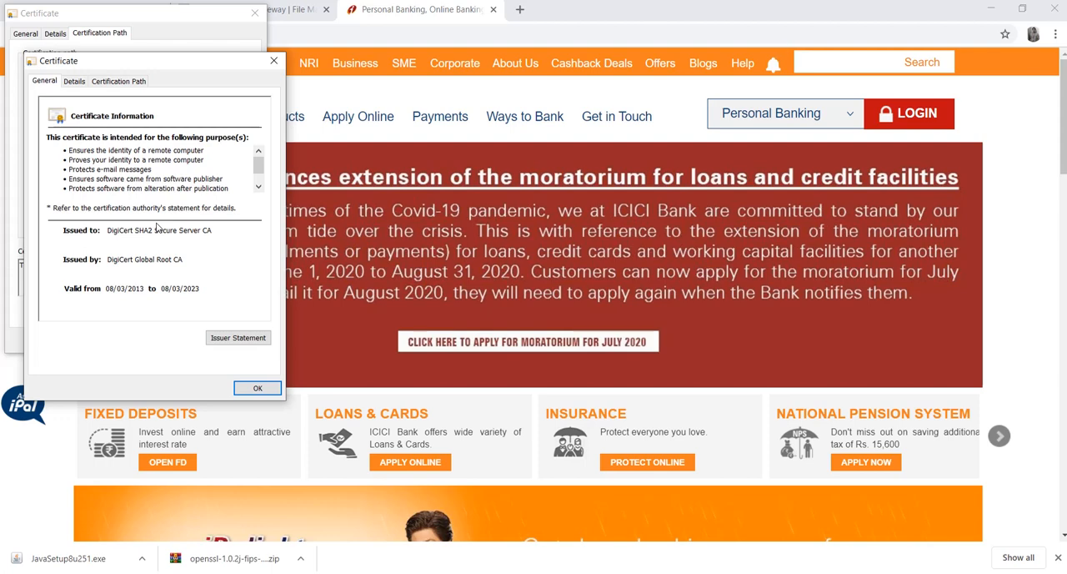
{"action": "left_click", "coordinate": [274, 61]}
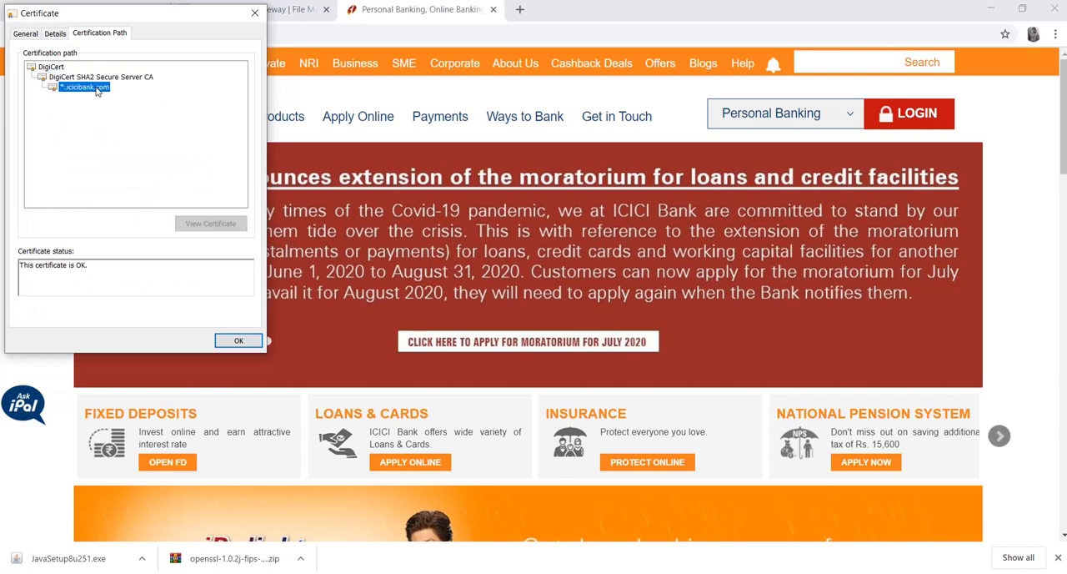
{"action": "left_click", "coordinate": [98, 87]}
{"action": "left_click", "coordinate": [56, 34]}
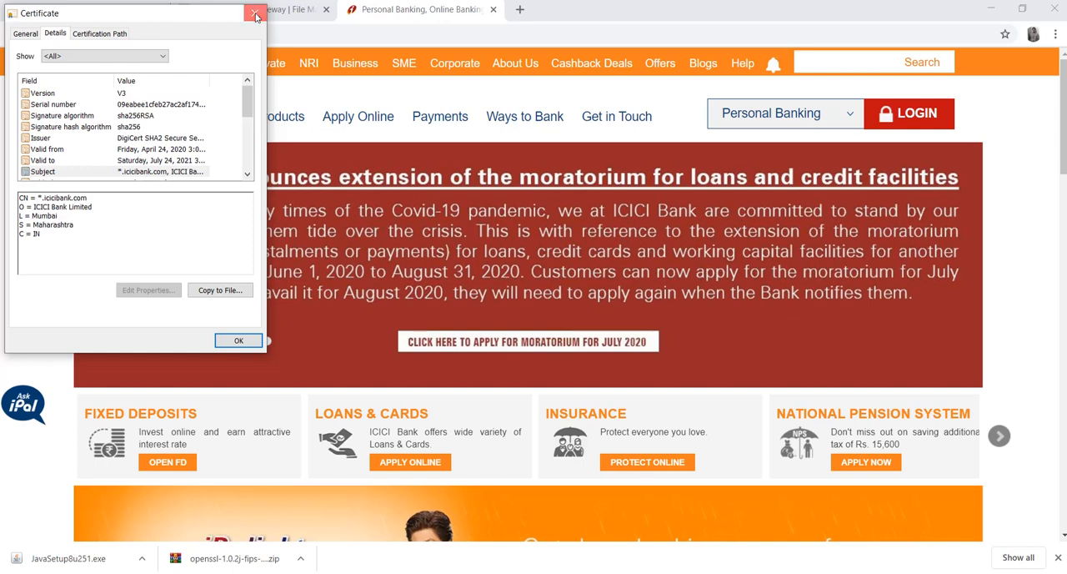
{"action": "left_click", "coordinate": [255, 15]}
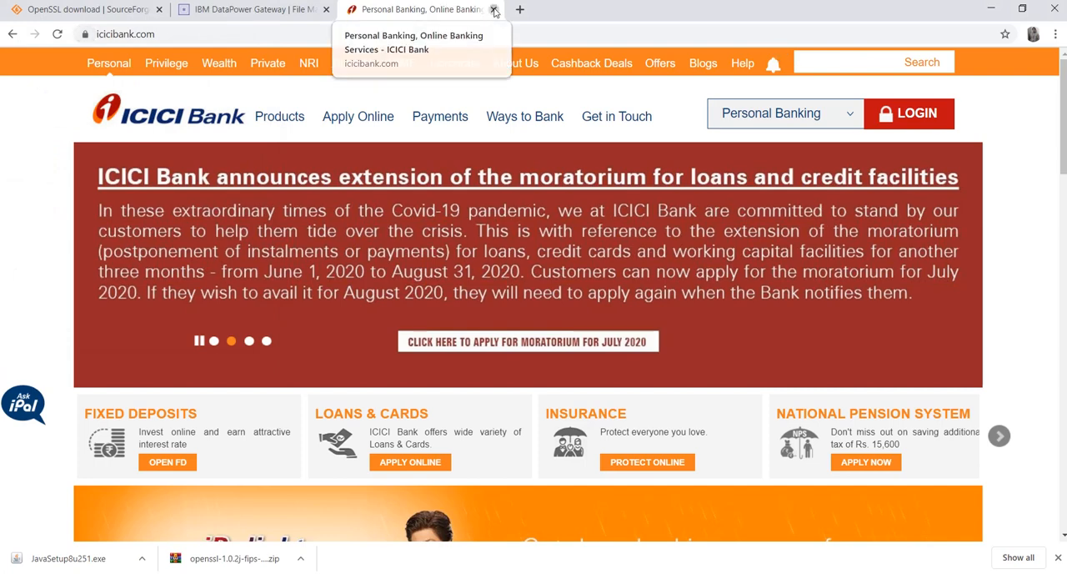
Close the ICICI Bank tab, switch to the Cert folder in File Explorer and select LabCSR.csr
{"action": "left_click", "coordinate": [492, 9]}
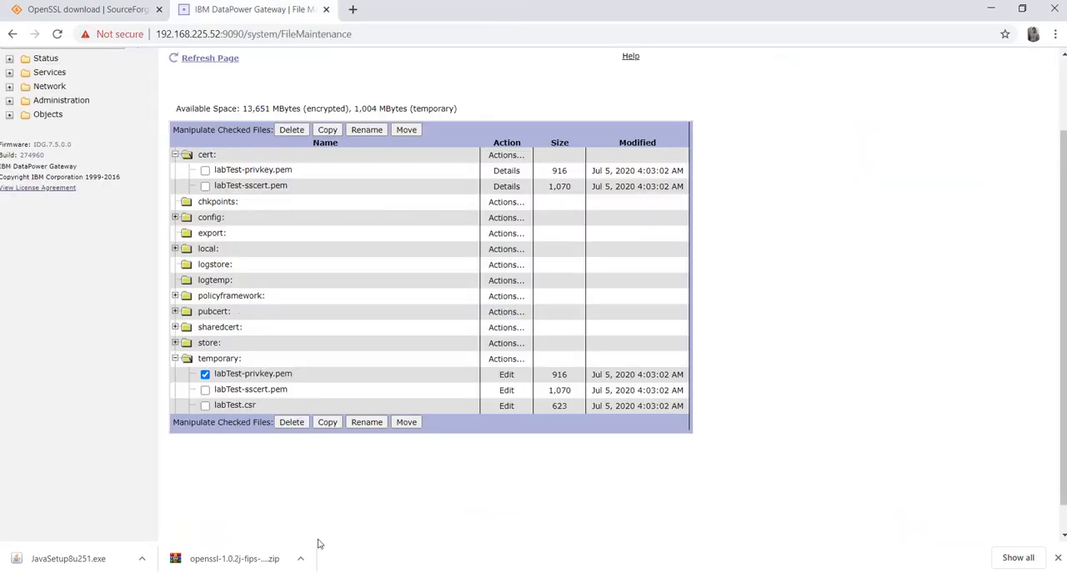
{"action": "mouse_move", "coordinate": [355, 572]}
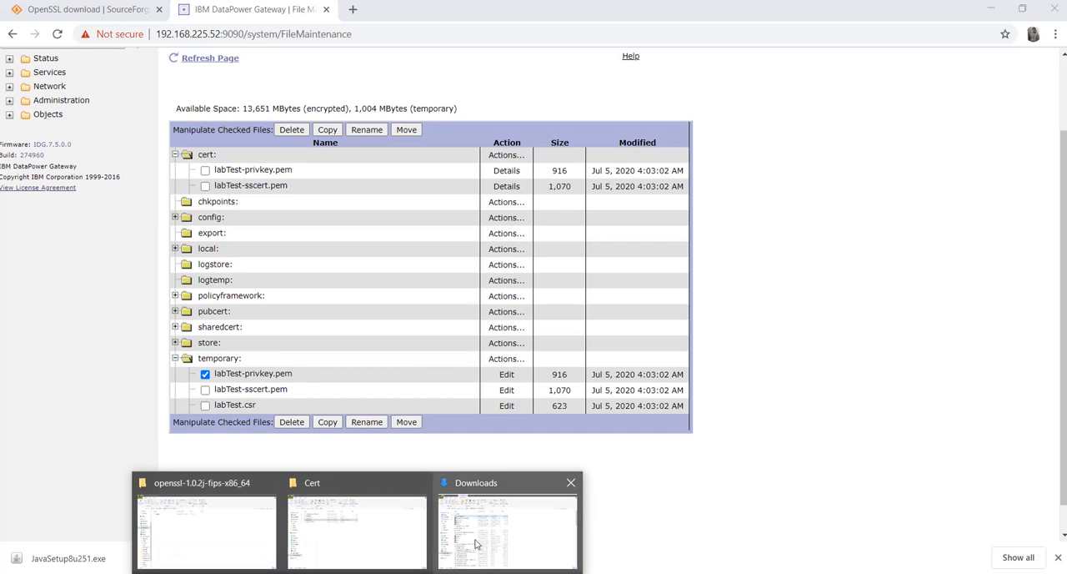
{"action": "left_click", "coordinate": [405, 543]}
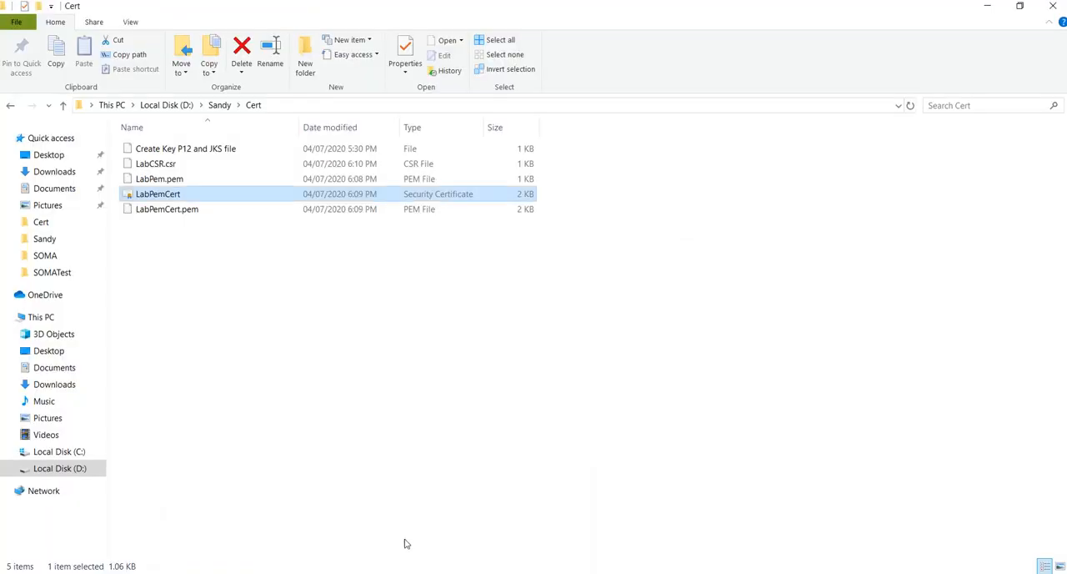
{"action": "left_click", "coordinate": [166, 165]}
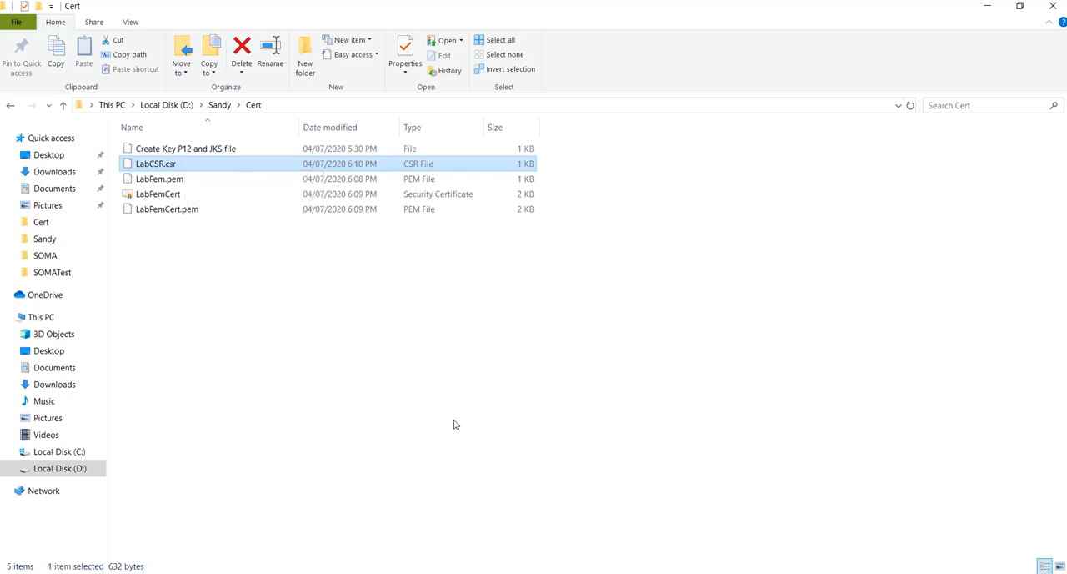
Check the OpenSSL and keytool commands in the Notepad++ notes, and return to the Cert folder
{"action": "left_click", "coordinate": [407, 534]}
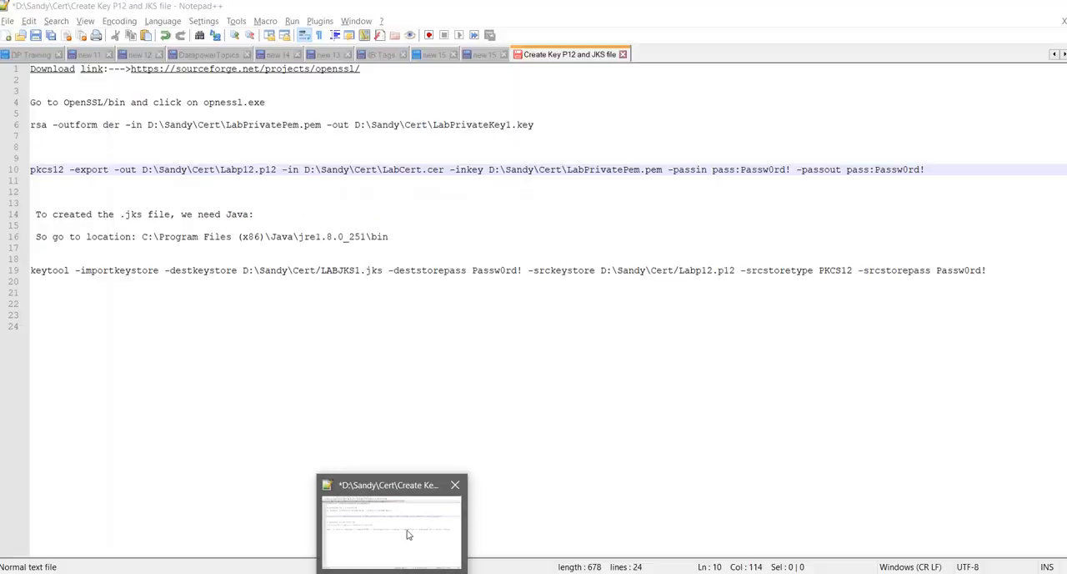
{"action": "left_click", "coordinate": [406, 534]}
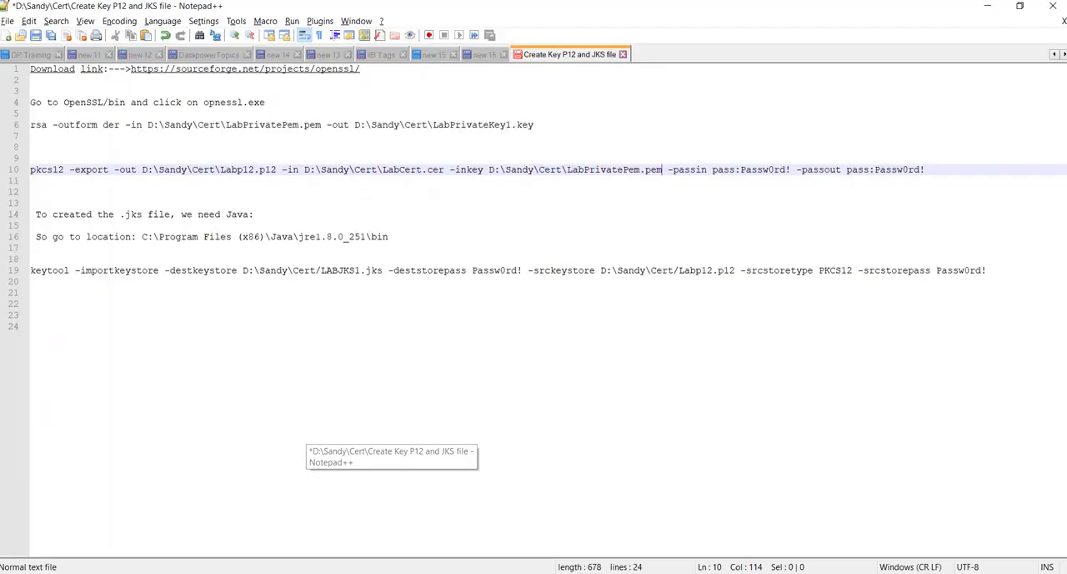
{"action": "key", "text": "alt+Tab"}
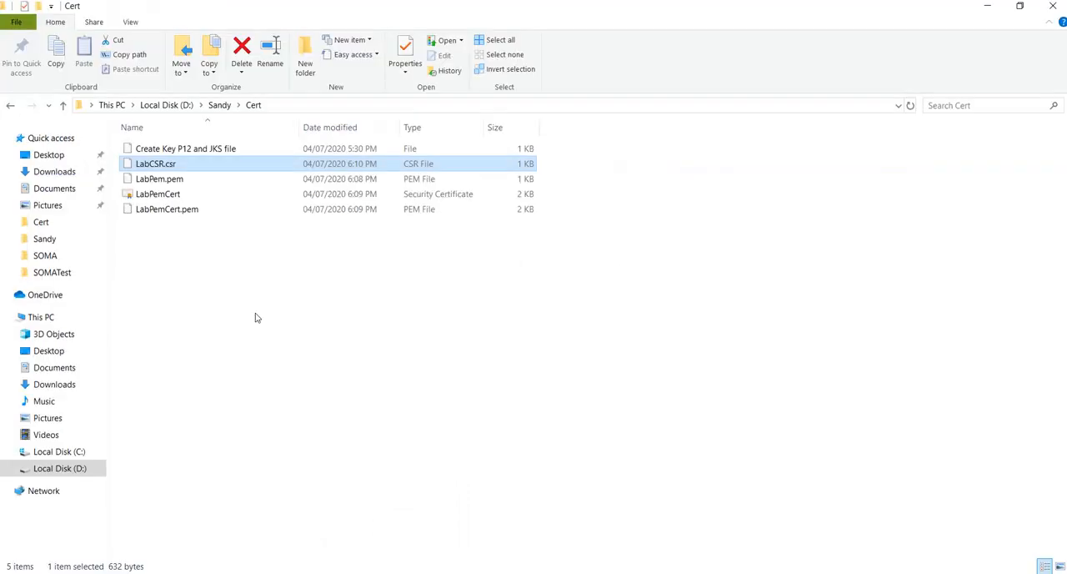
Rename the private key file LabPem.pem in the Cert folder as LabPrivatePem.pem
{"action": "mouse_move", "coordinate": [175, 184]}
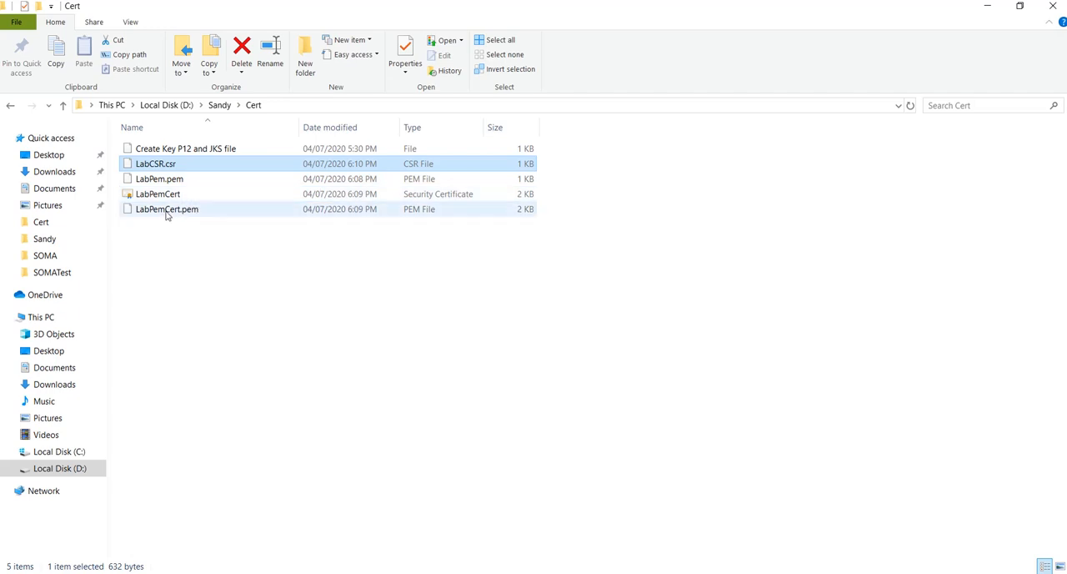
{"action": "mouse_move", "coordinate": [147, 215]}
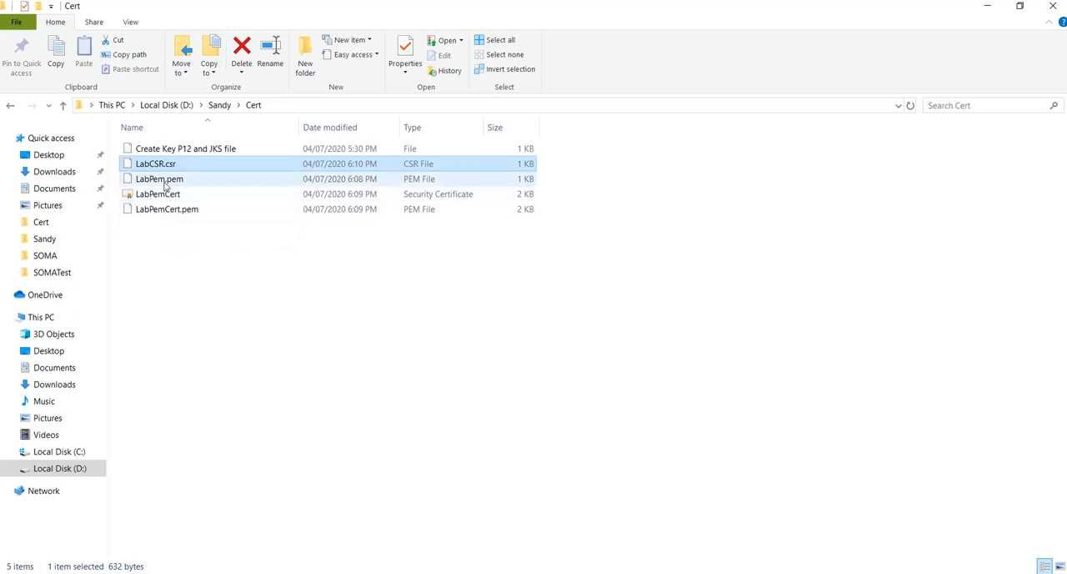
{"action": "left_click", "coordinate": [166, 185]}
{"action": "key", "text": "XF86AudioLowerVolume"}
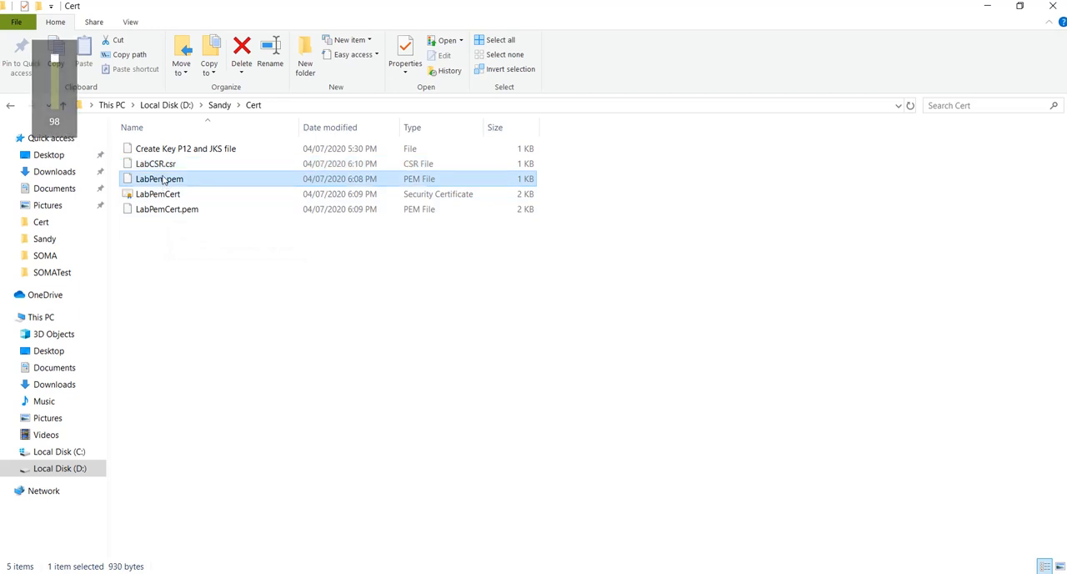
{"action": "left_click", "coordinate": [164, 182]}
{"action": "left_click", "coordinate": [151, 179]}
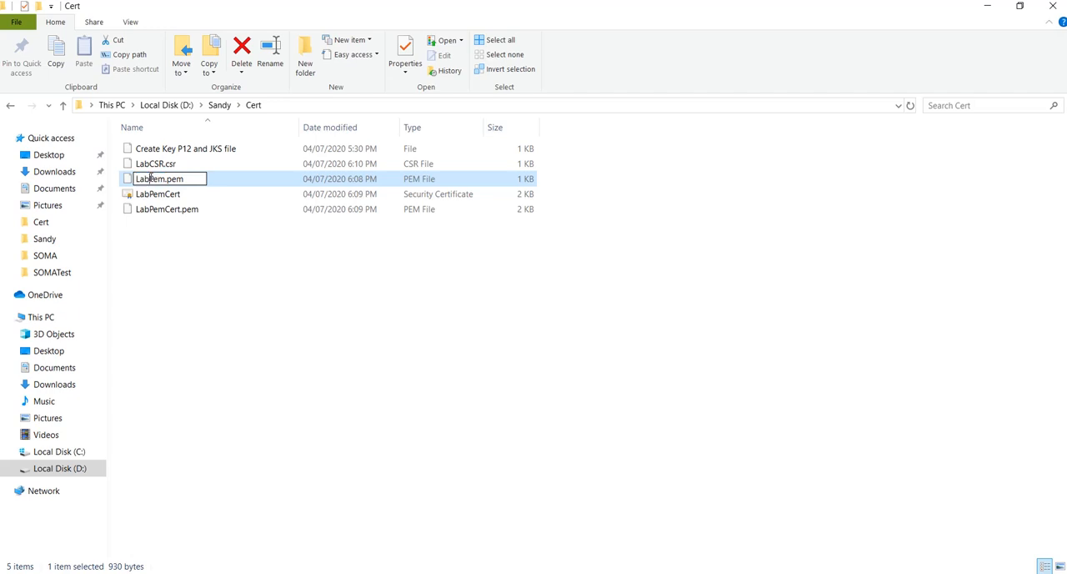
{"action": "type", "text": "Private"}
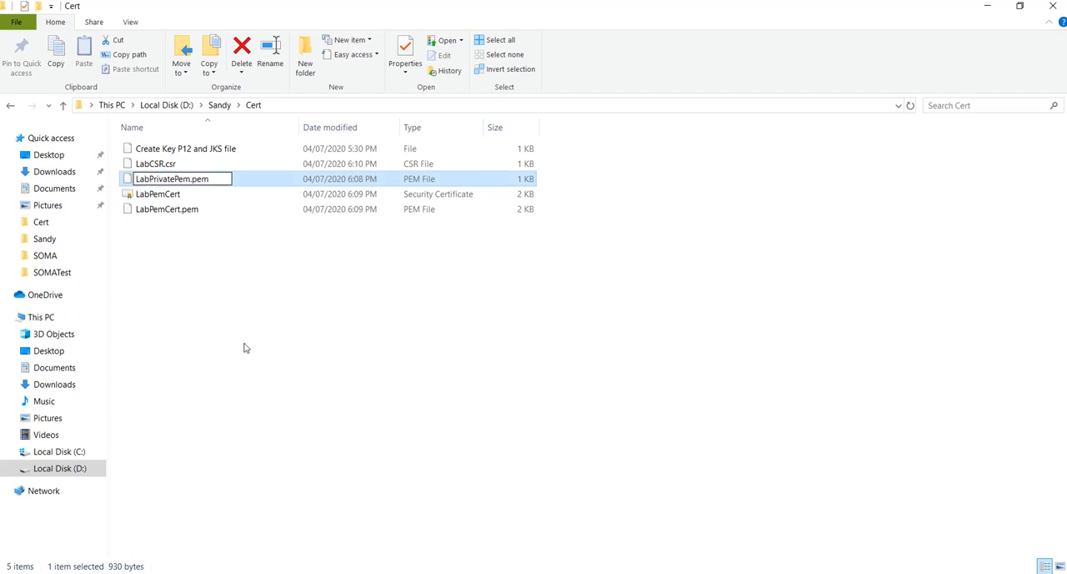
{"action": "left_click", "coordinate": [244, 347]}
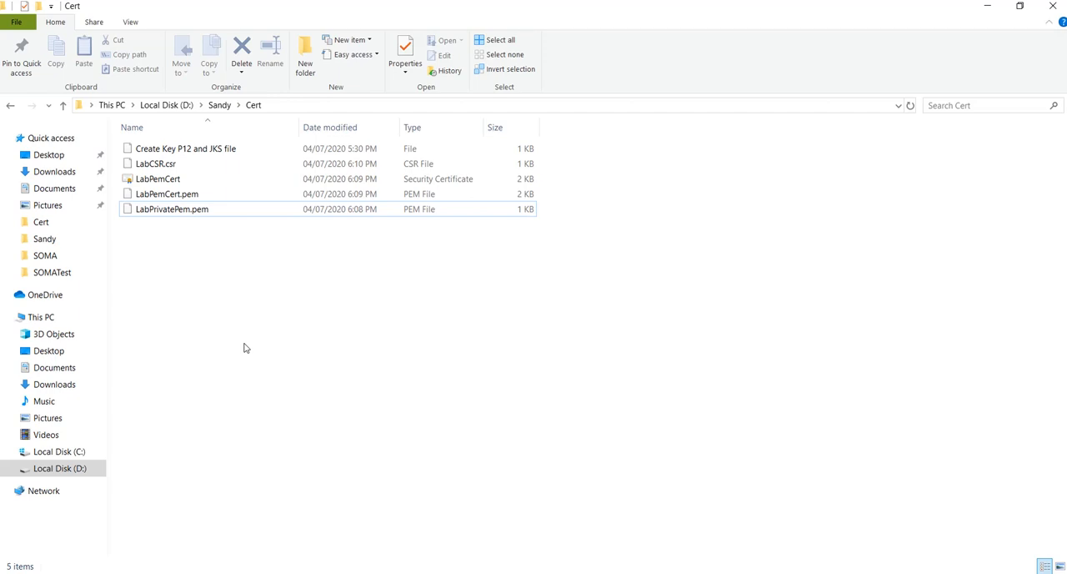
Switch to the openssl-1.0.2j-fips-x86_64 folder, go to OpenSSL\bin and launch the openssl application
{"action": "mouse_move", "coordinate": [388, 570]}
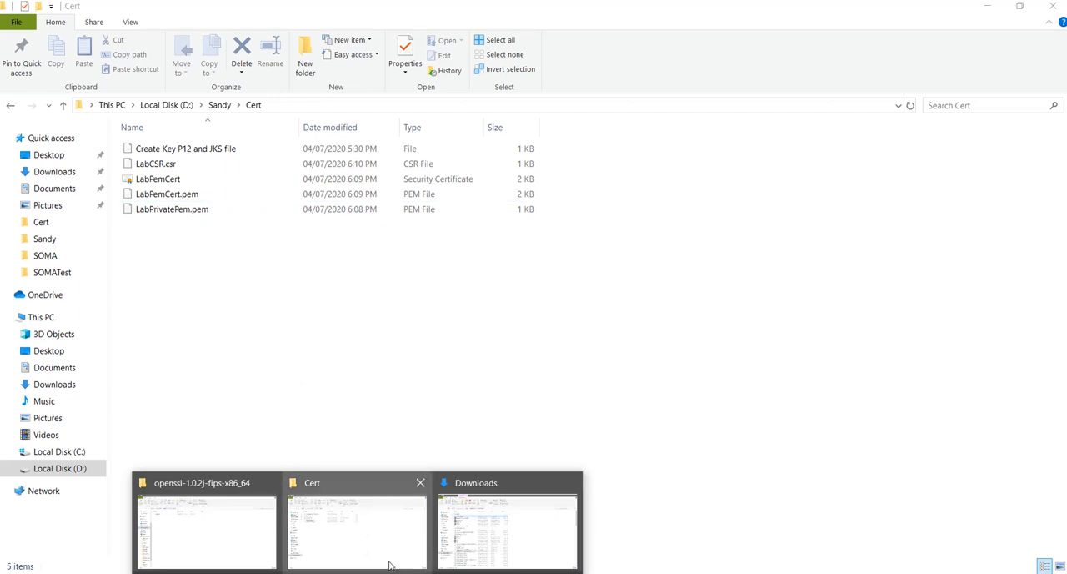
{"action": "left_click", "coordinate": [242, 542]}
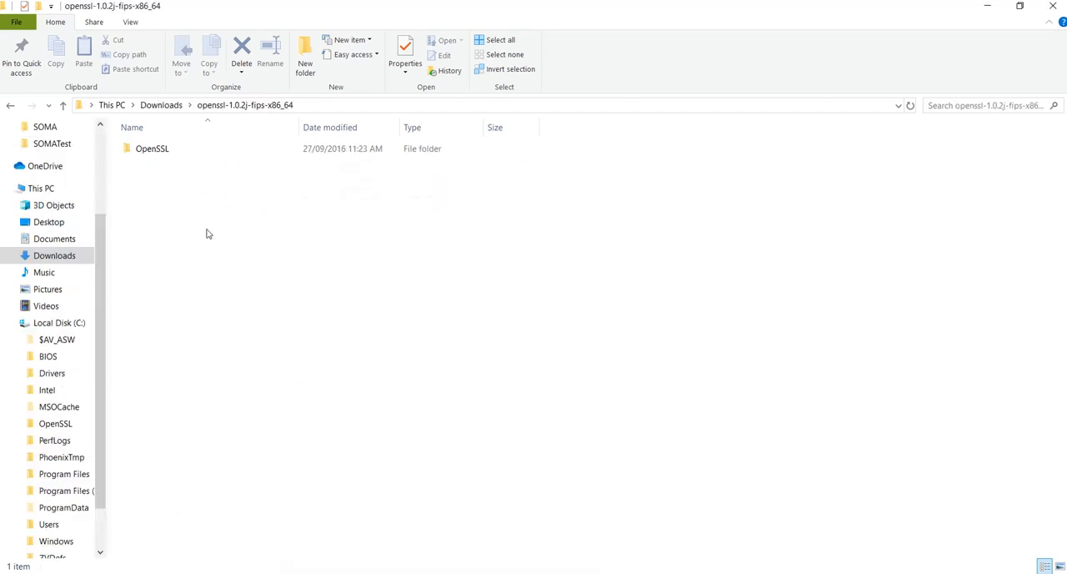
{"action": "left_click", "coordinate": [161, 151]}
{"action": "double_click", "coordinate": [161, 151]}
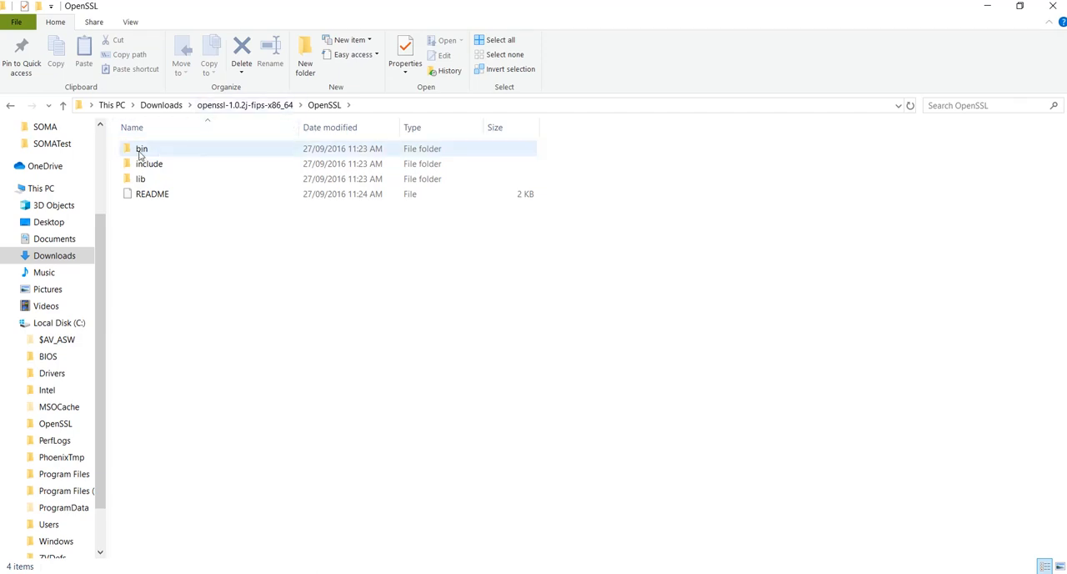
{"action": "double_click", "coordinate": [140, 150]}
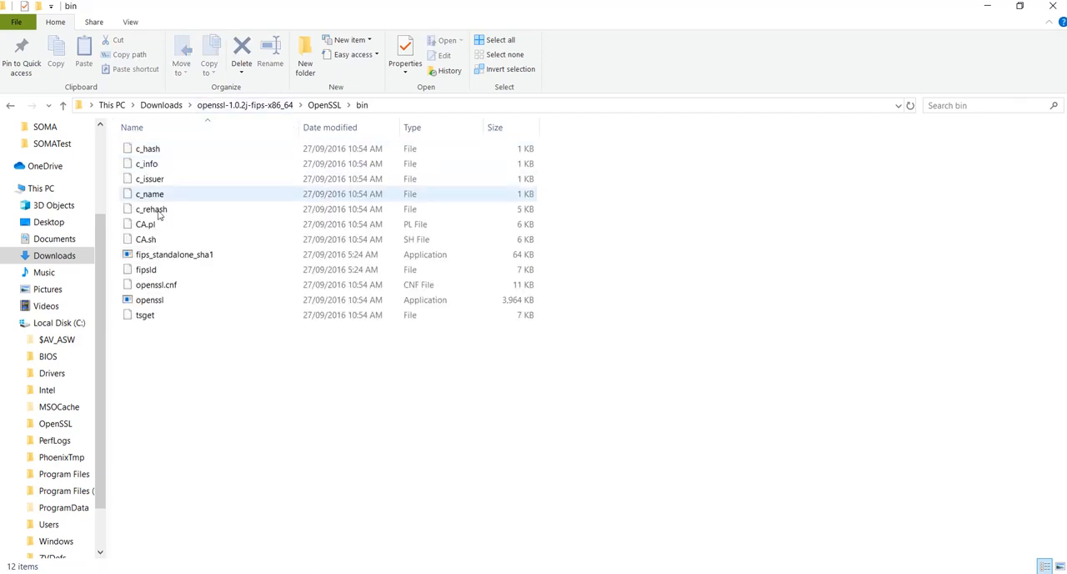
{"action": "left_click", "coordinate": [152, 303]}
{"action": "double_click", "coordinate": [152, 301]}
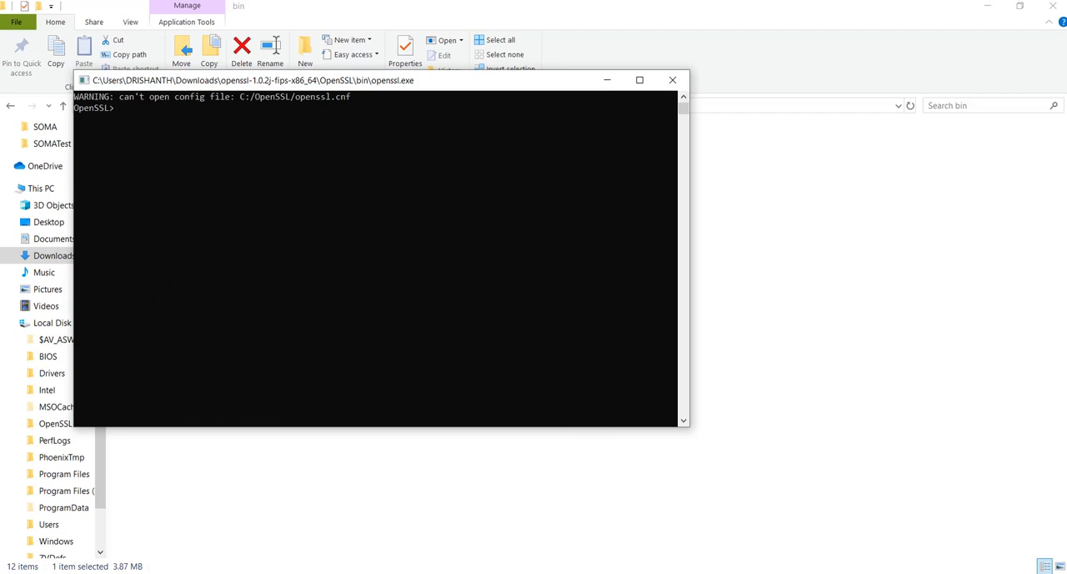
Switch to the Notepad++ notes and review the openssl.exe instruction and the rsa command's input key path
{"action": "left_click", "coordinate": [400, 517]}
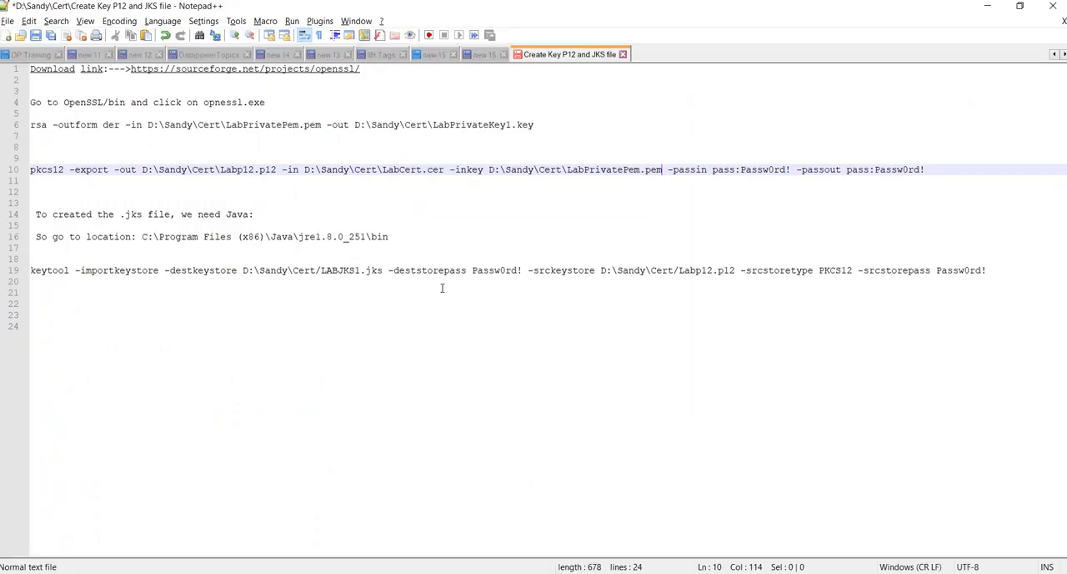
{"action": "left_click", "coordinate": [448, 146]}
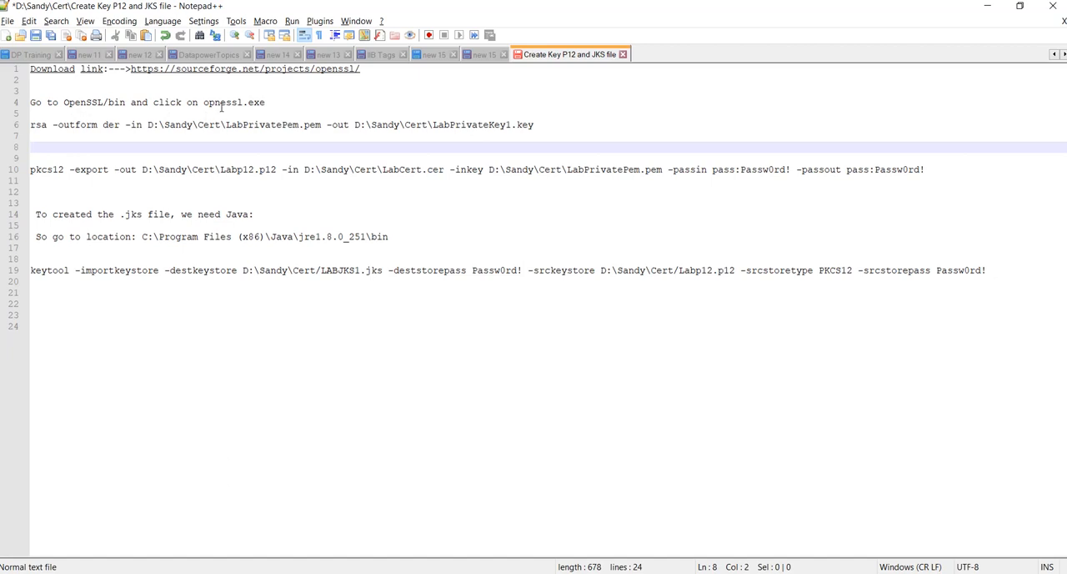
{"action": "left_click", "coordinate": [199, 101]}
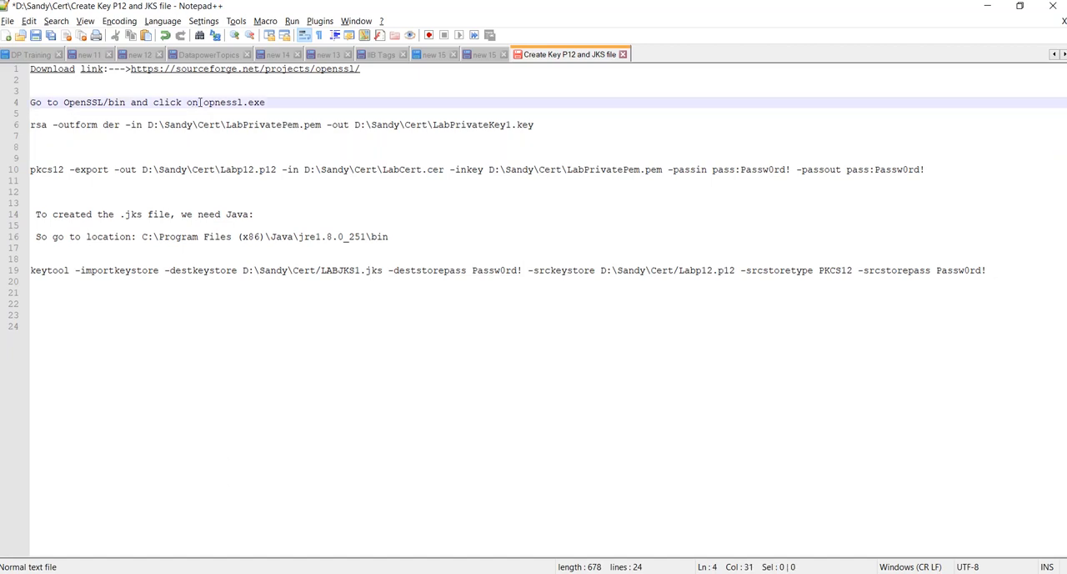
{"action": "left_click_drag", "start_coordinate": [200, 101], "coordinate": [265, 102]}
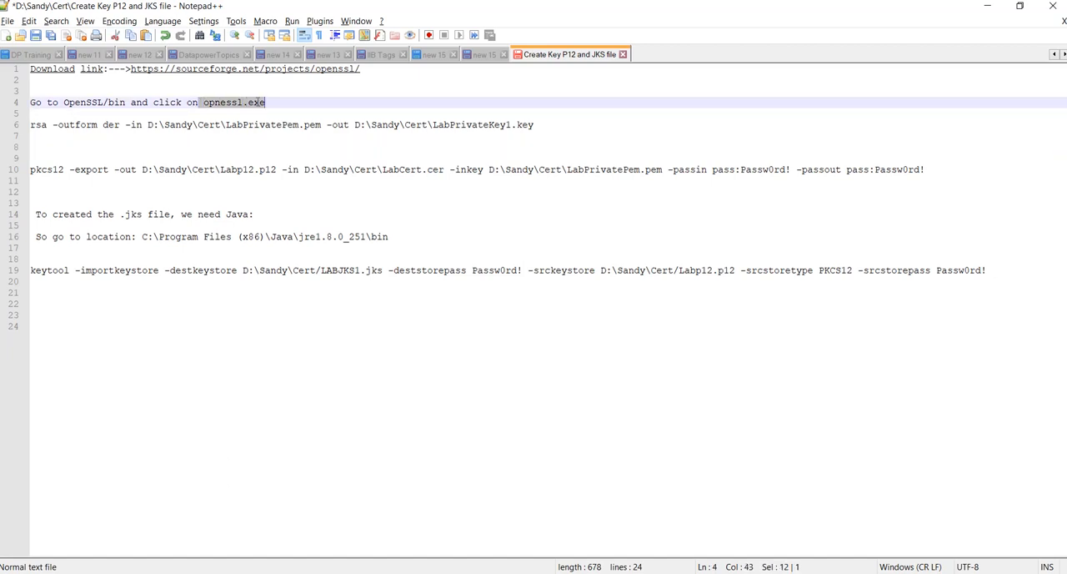
{"action": "left_click", "coordinate": [303, 96]}
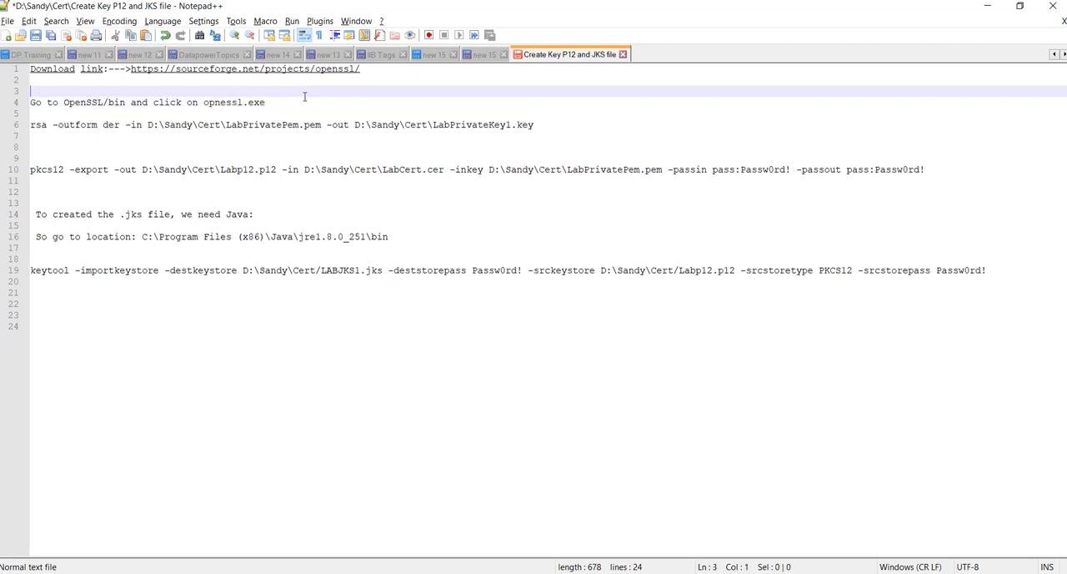
{"action": "left_click", "coordinate": [32, 124]}
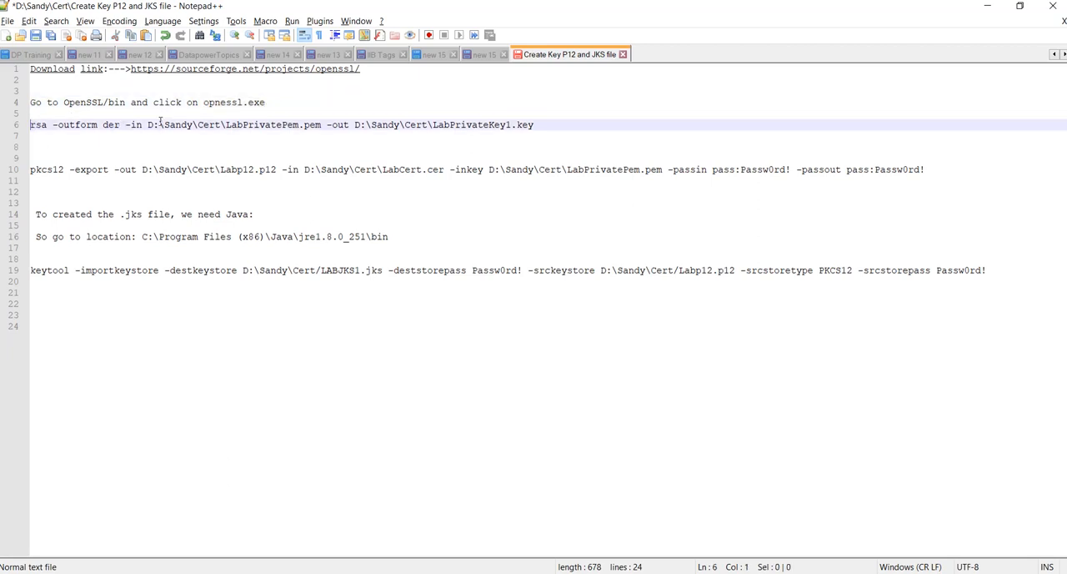
{"action": "left_click", "coordinate": [198, 124]}
{"action": "left_click", "coordinate": [238, 124]}
Switch to File Explorer, go to the Cert folder and check the file name of LabPrivatePem.pem
{"action": "key", "text": "alt+Tab"}
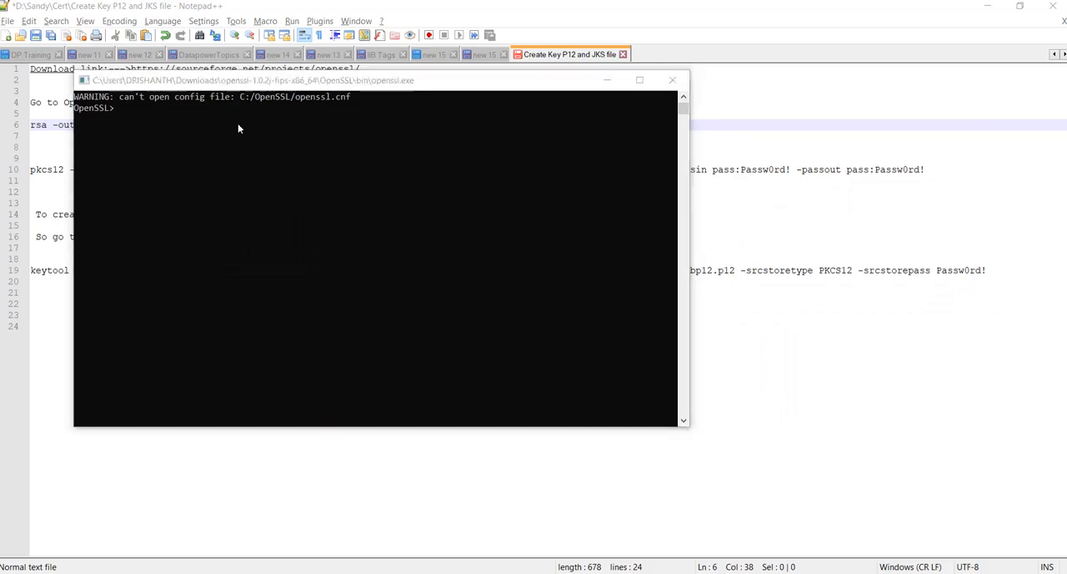
{"action": "key", "text": "alt+Tab"}
{"action": "key", "text": "Tab"}
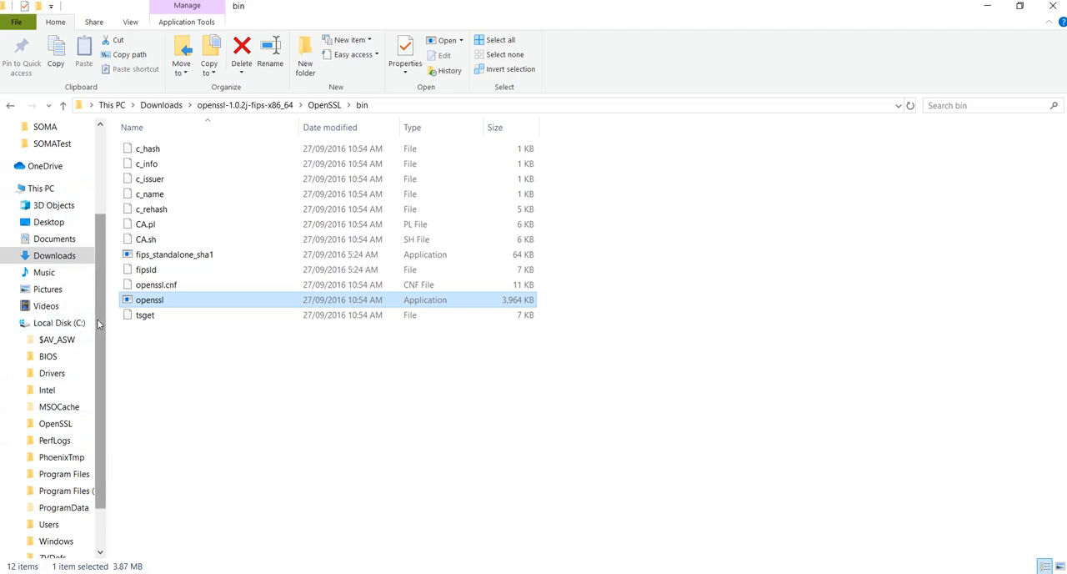
{"action": "scroll", "coordinate": [97, 324], "scroll_direction": "up", "scroll_amount": 2}
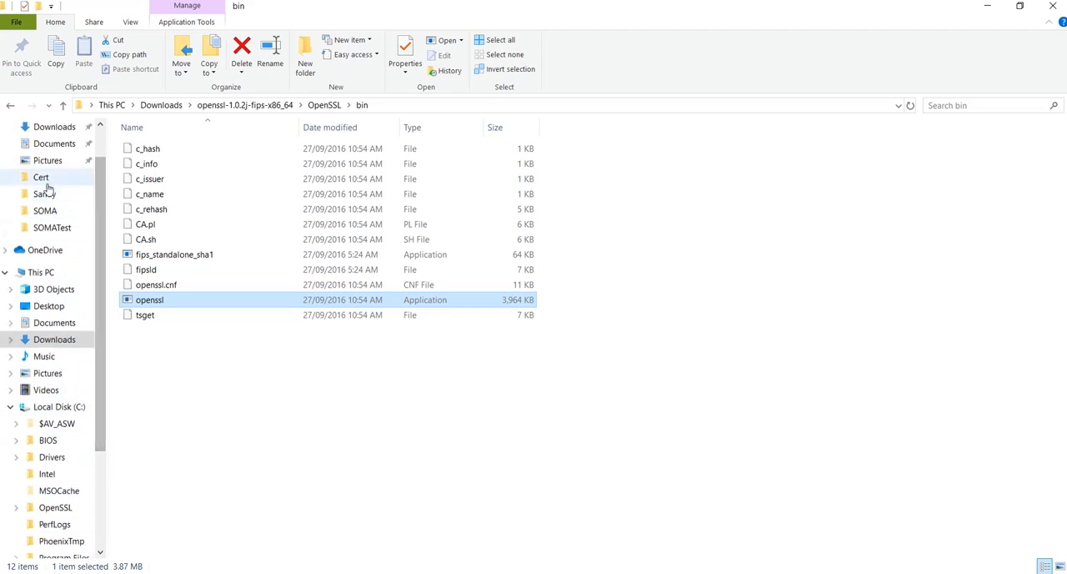
{"action": "left_click", "coordinate": [41, 177]}
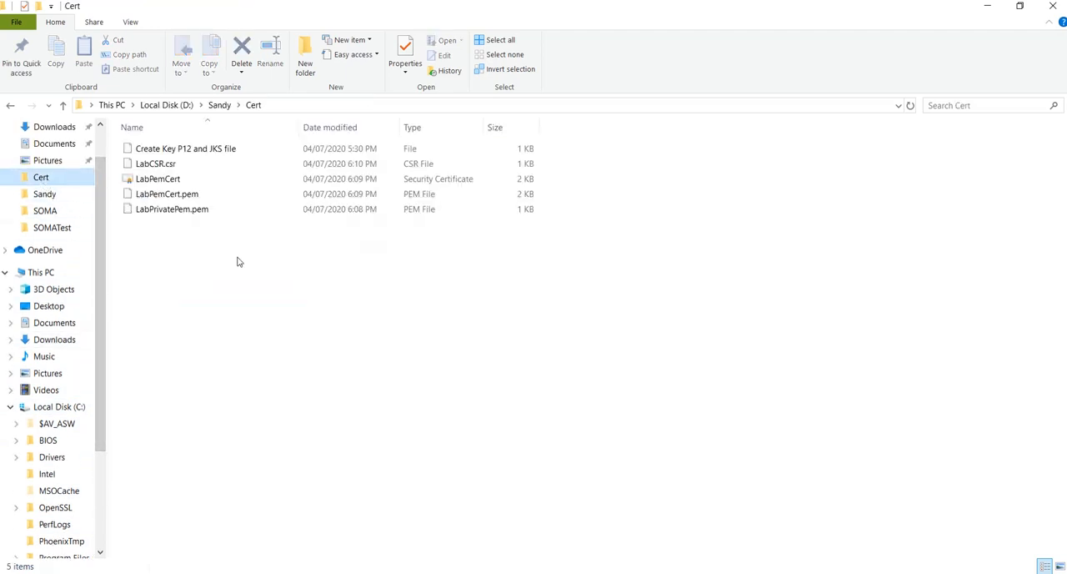
{"action": "left_click", "coordinate": [182, 214]}
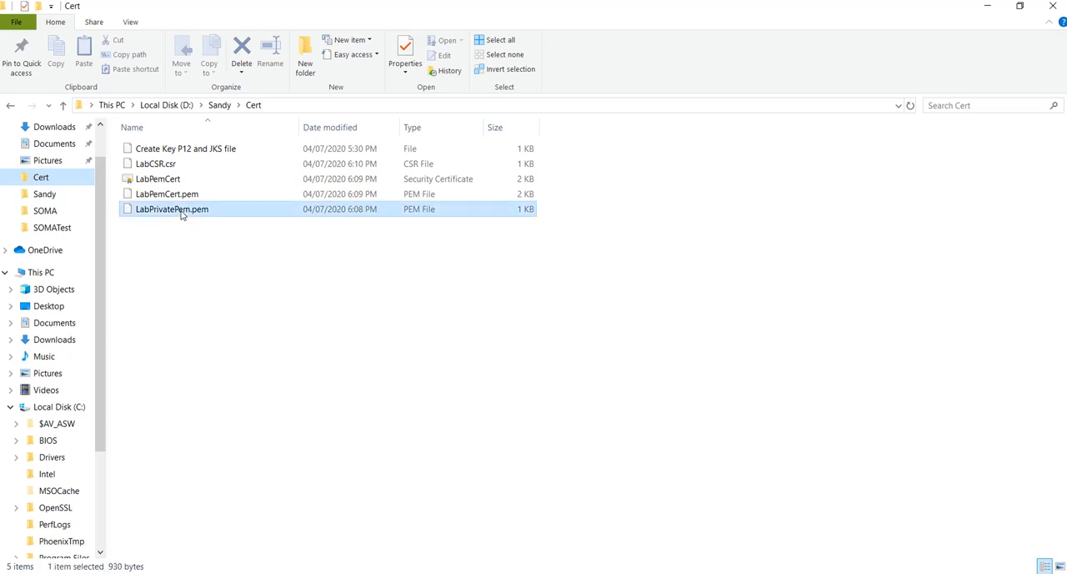
{"action": "key", "text": "XF86AudioRaiseVolume"}
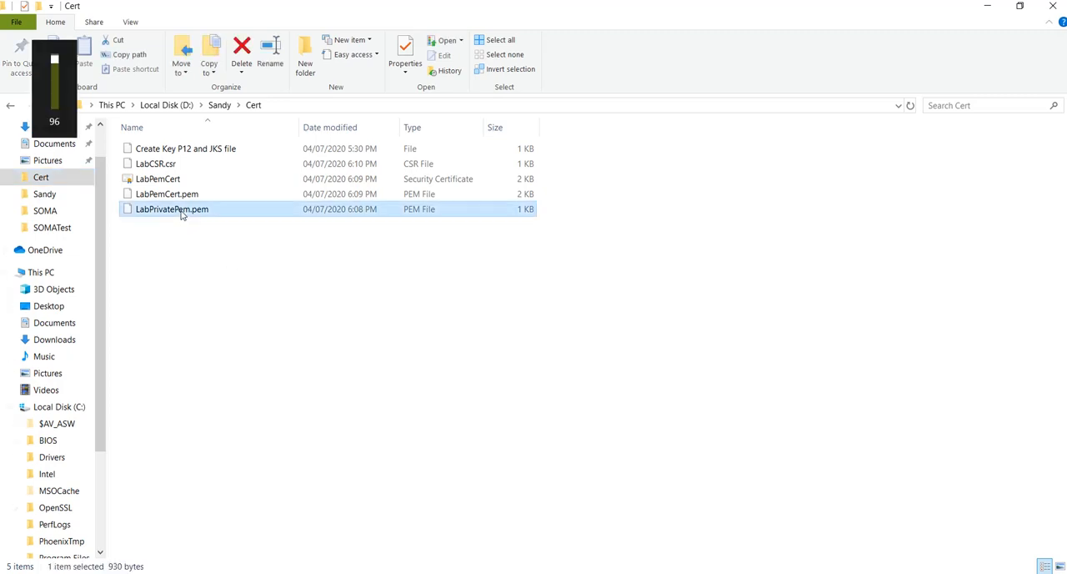
{"action": "left_click", "coordinate": [200, 214]}
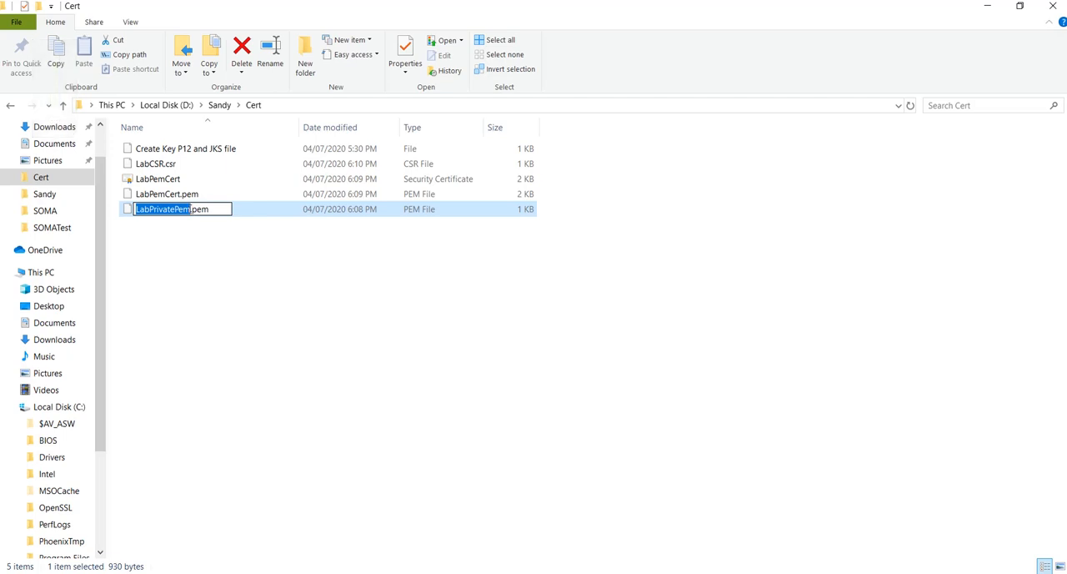
{"action": "left_click_drag", "start_coordinate": [191, 210], "coordinate": [134, 209]}
In the Notepad++ notes, compare the rsa command's input file name and change its output file name to LabPrivateKey.key
{"action": "key", "text": "alt+Tab"}
{"action": "key", "text": "alt+Tab"}
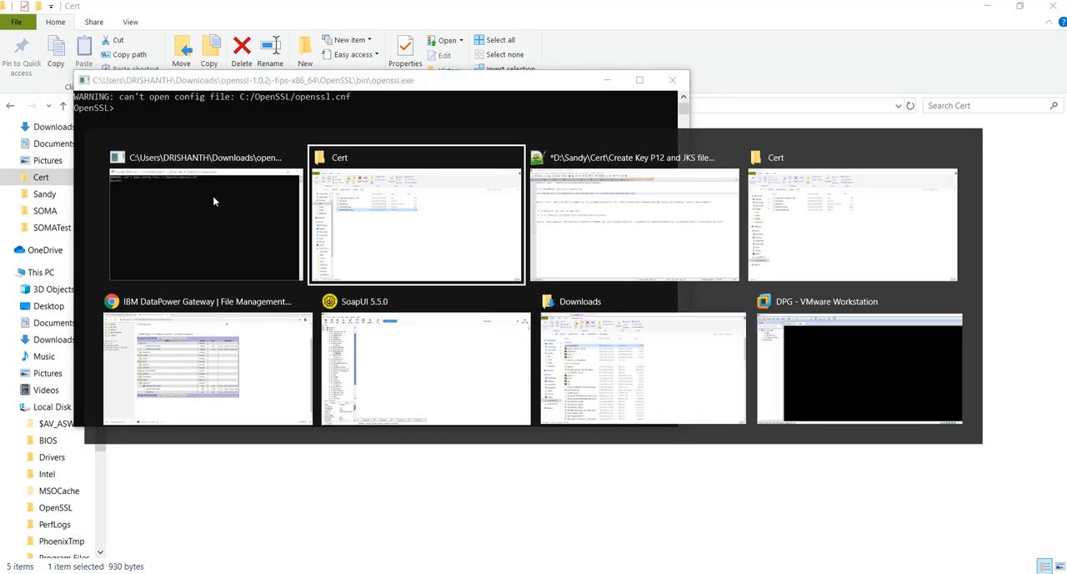
{"action": "key", "text": "alt+Tab"}
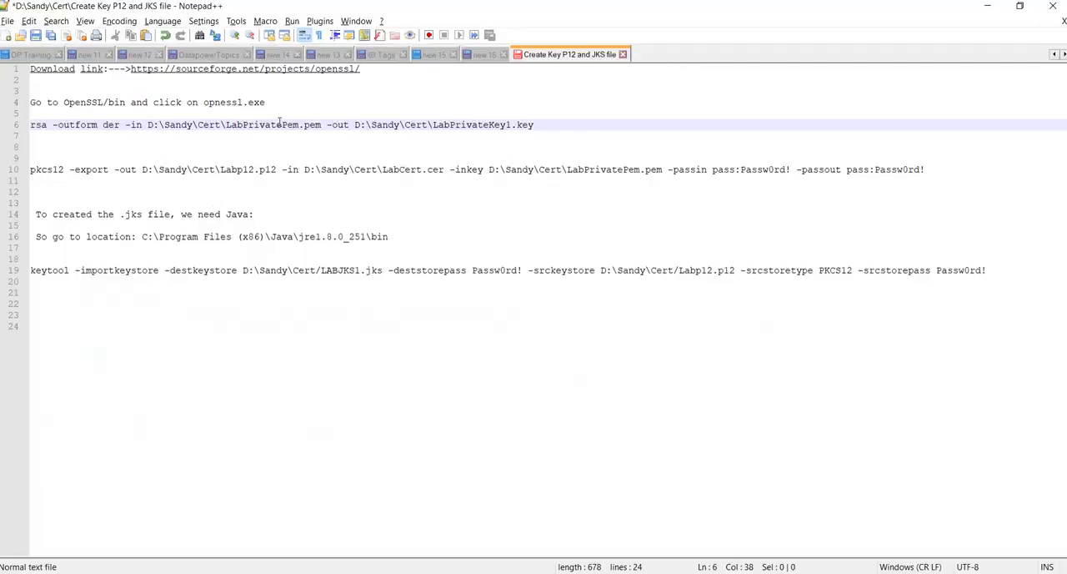
{"action": "left_click_drag", "start_coordinate": [298, 125], "coordinate": [225, 124]}
{"action": "key", "text": "Right"}
{"action": "left_click", "coordinate": [279, 137]}
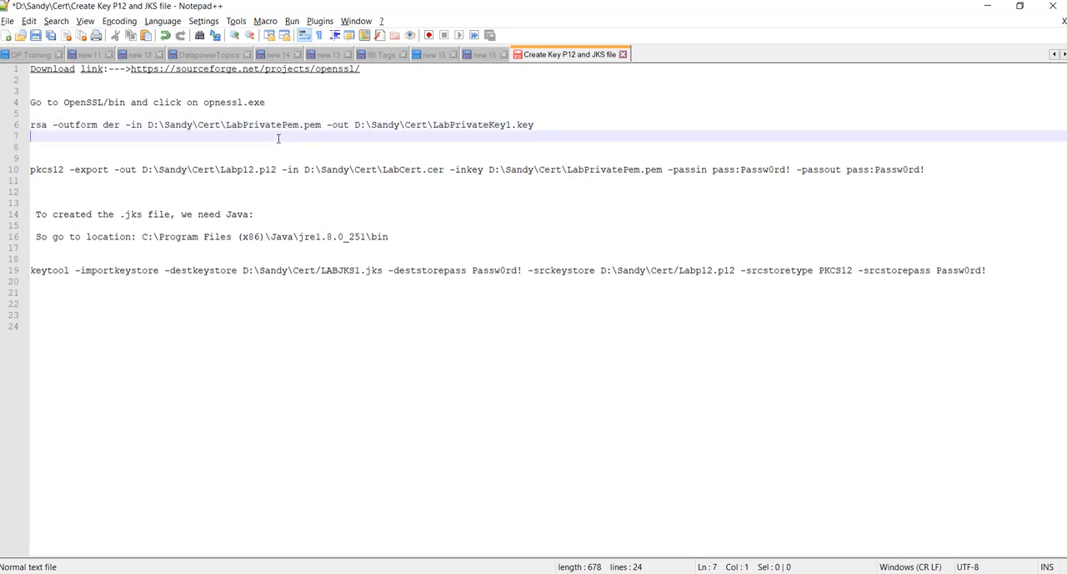
{"action": "left_click", "coordinate": [511, 124]}
{"action": "key", "text": "BackSpace"}
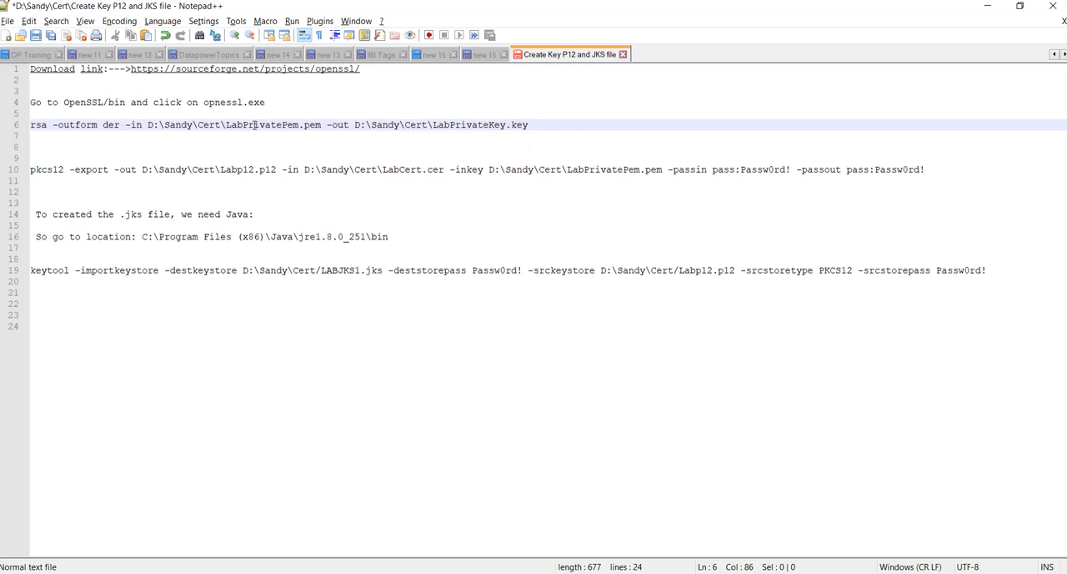
Copy the rsa command from the notes and run it in the OpenSSL window to convert LabPrivatePem.pem to DER-format LabPrivateKey.key
{"action": "left_click", "coordinate": [130, 124]}
{"action": "left_click_drag", "start_coordinate": [131, 124], "coordinate": [138, 124]}
{"action": "left_click", "coordinate": [537, 124]}
{"action": "left_click_drag", "start_coordinate": [533, 124], "coordinate": [26, 126]}
{"action": "key", "text": "ctrl+c"}
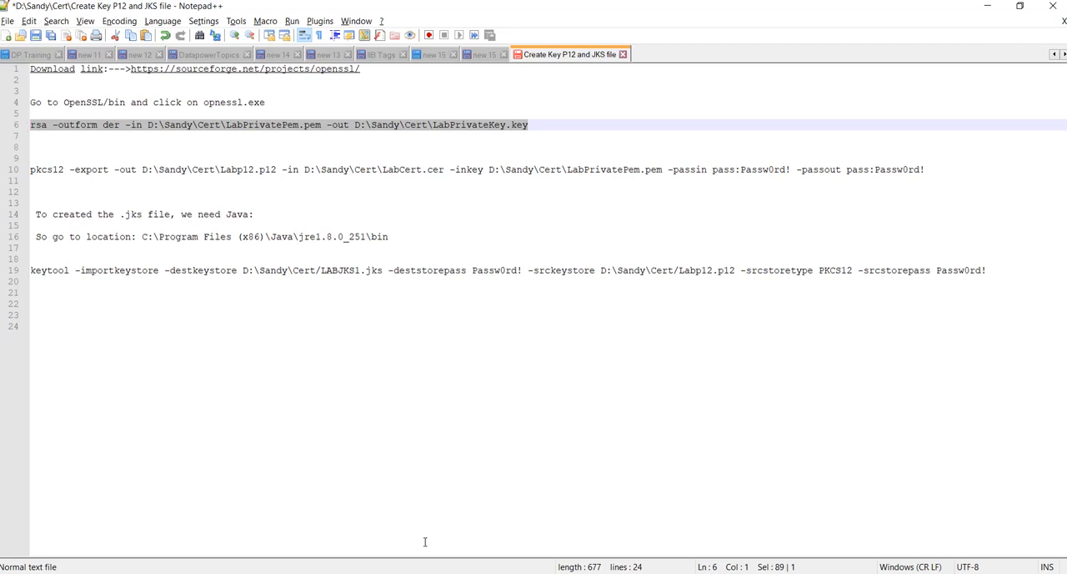
{"action": "key", "text": "alt+Tab"}
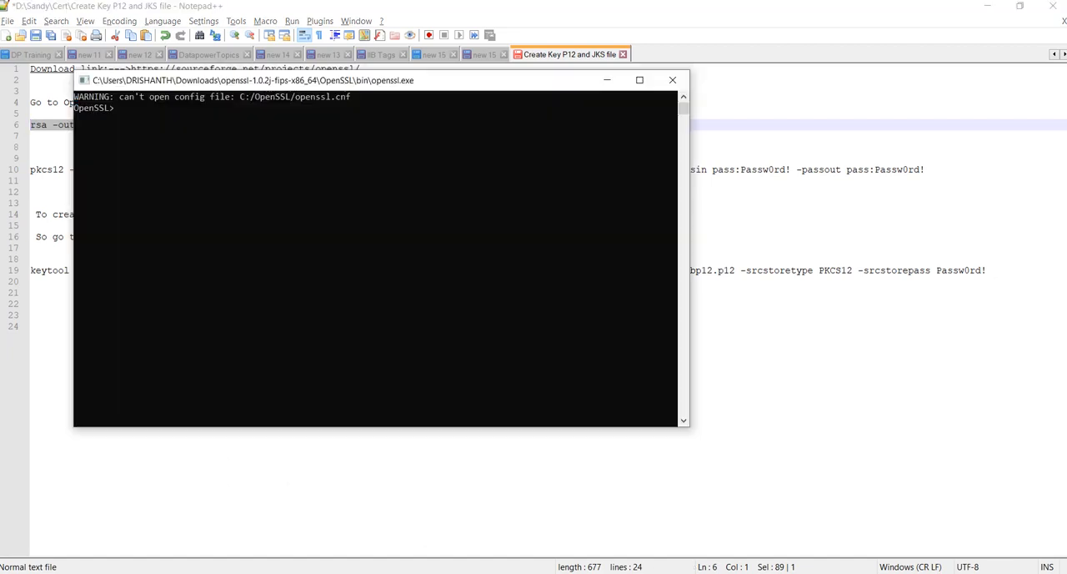
{"action": "right_click", "coordinate": [331, 228]}
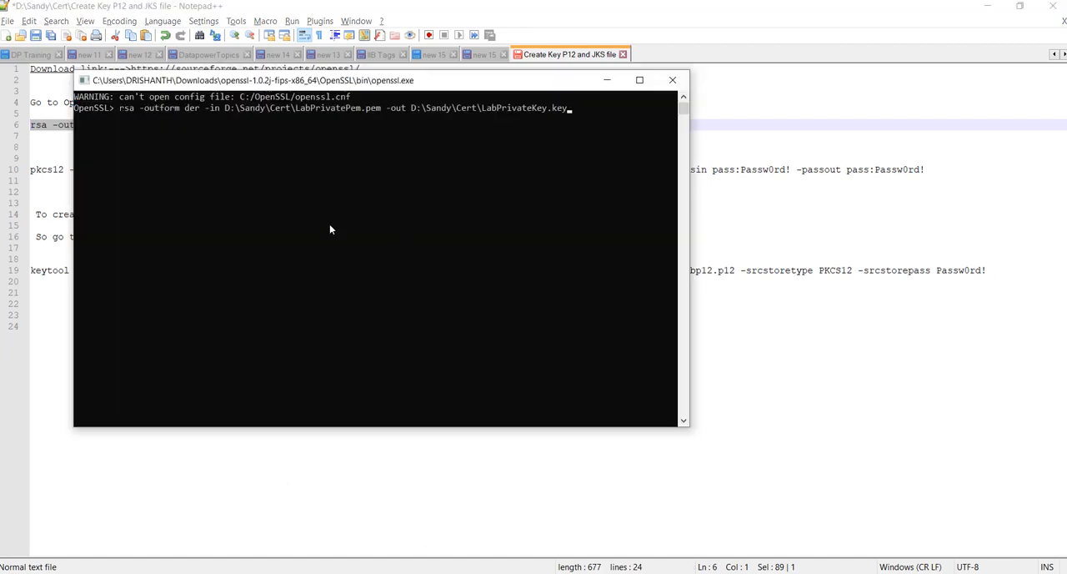
{"action": "key", "text": "Return"}
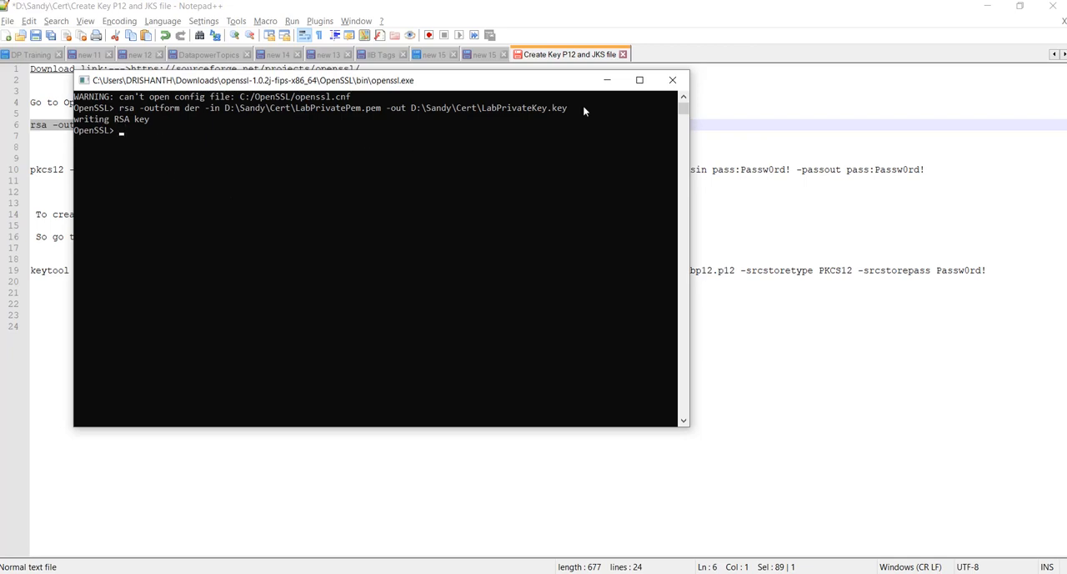
Minimize the OpenSSL window, switch to the Cert folder in File Explorer and check for LabPrivateKey.key
{"action": "left_click", "coordinate": [606, 81]}
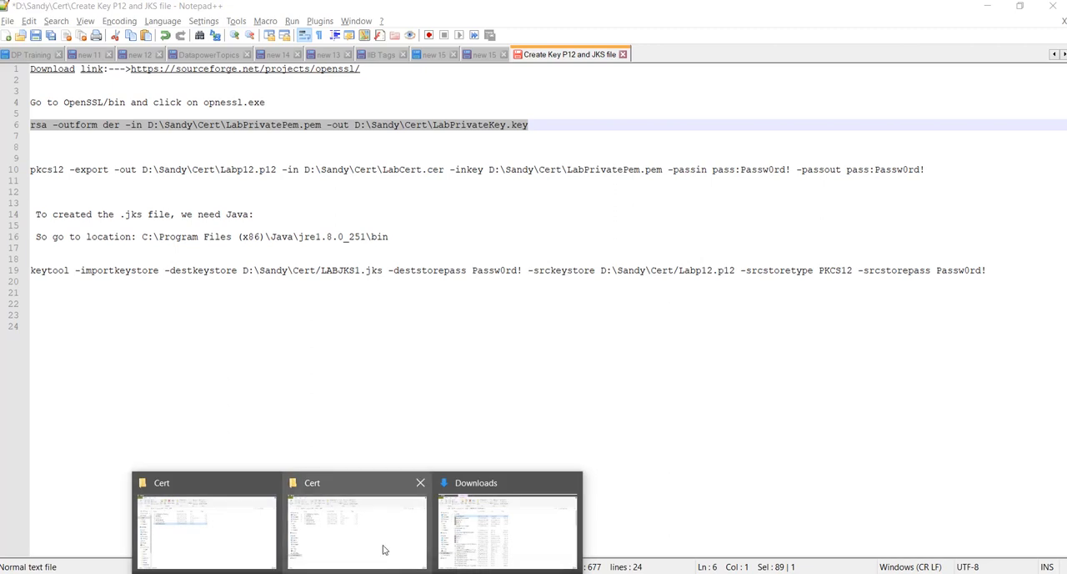
{"action": "left_click", "coordinate": [385, 548]}
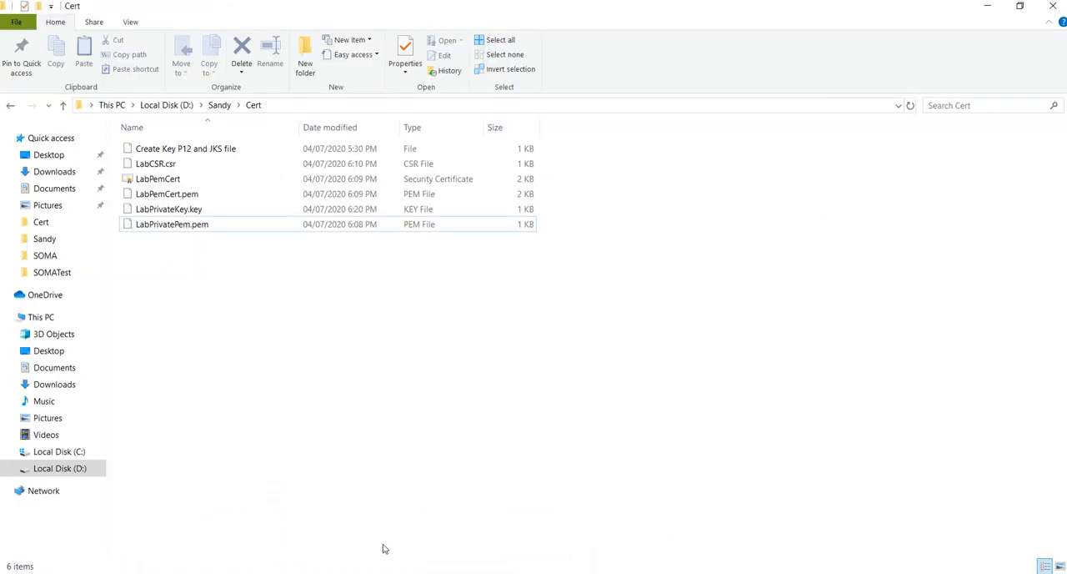
{"action": "left_click", "coordinate": [201, 214]}
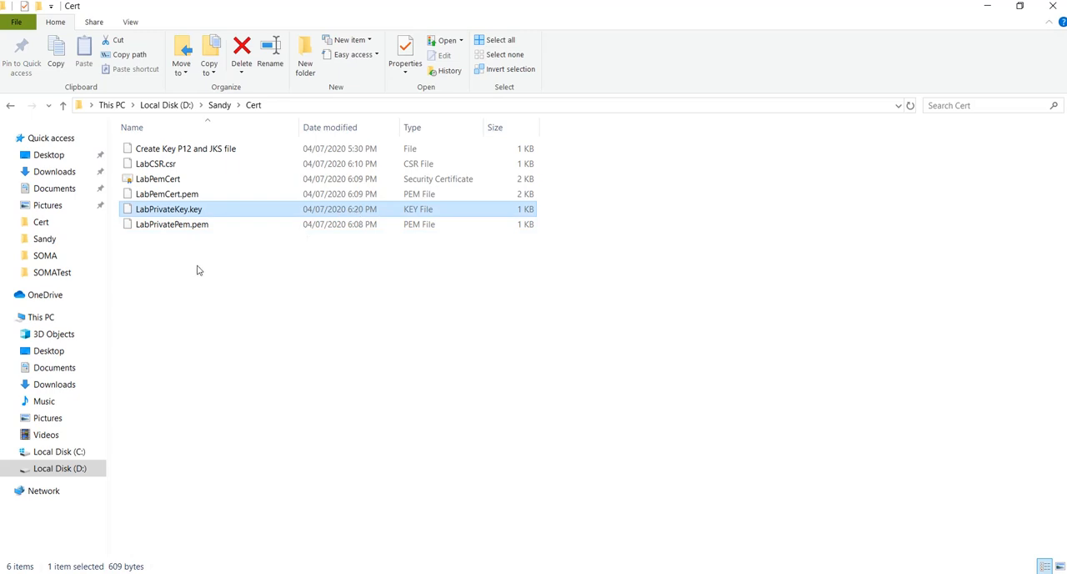
Check the file names in the notes' pkcs12 command and rename the LabPemCert security certificate in the Cert folder to LabCert
{"action": "key", "text": "alt+Tab"}
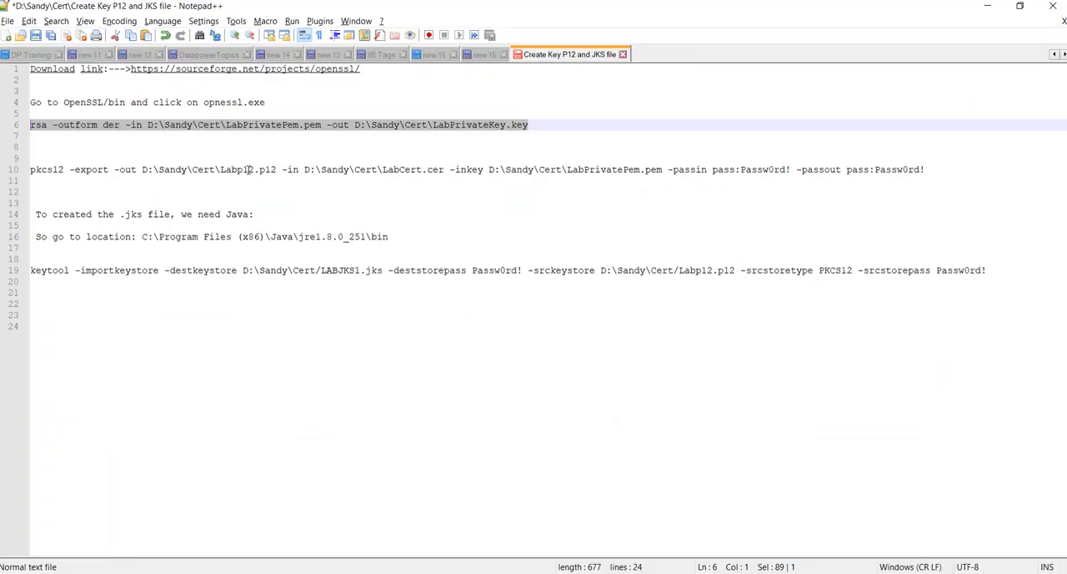
{"action": "left_click_drag", "start_coordinate": [221, 169], "coordinate": [255, 169]}
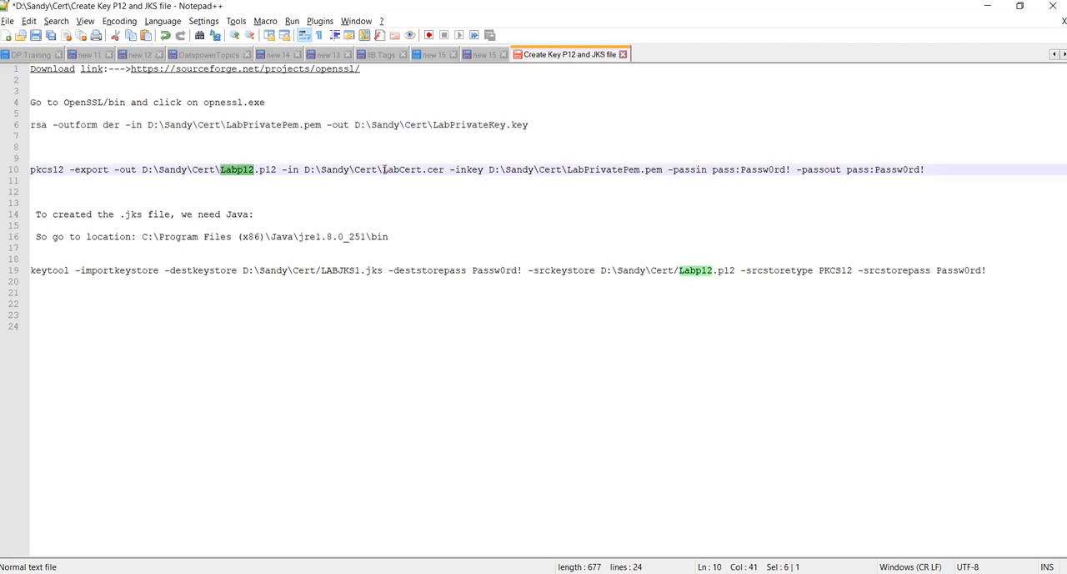
{"action": "key", "text": "alt+Tab"}
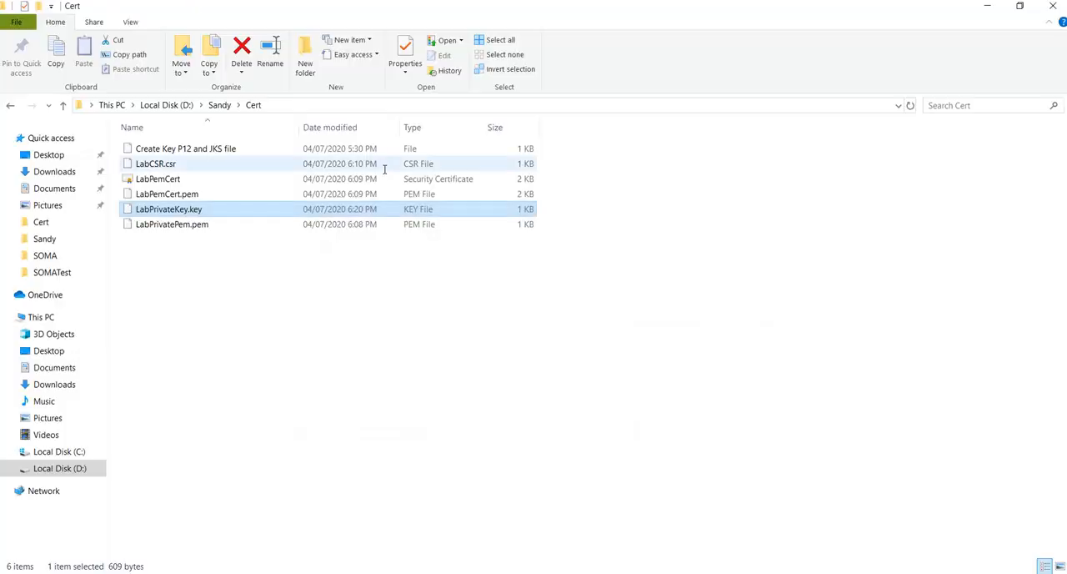
{"action": "left_click", "coordinate": [171, 181]}
{"action": "key", "text": "XF86AudioRaiseVolume"}
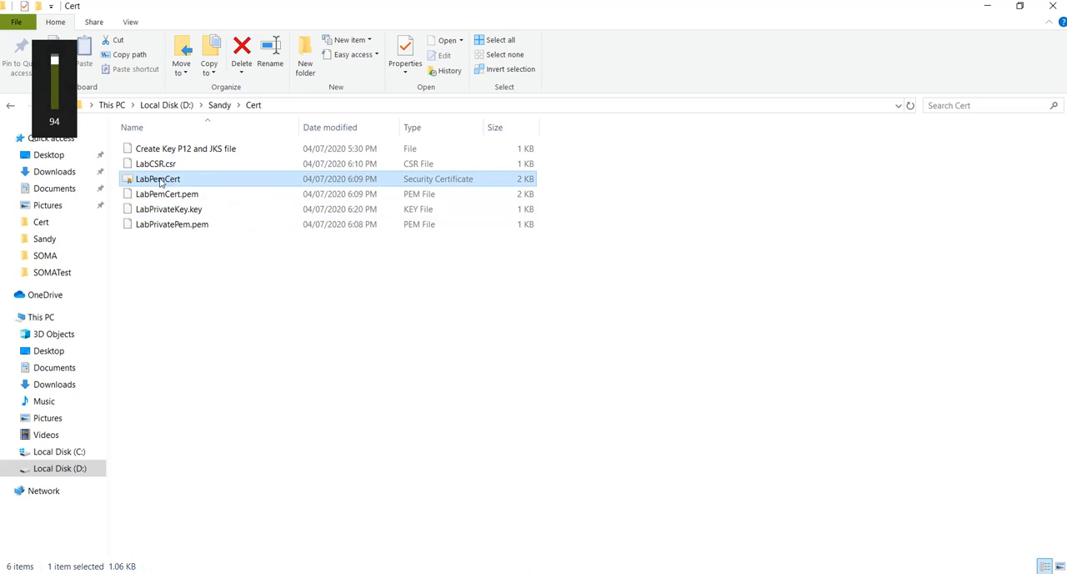
{"action": "left_click", "coordinate": [161, 182]}
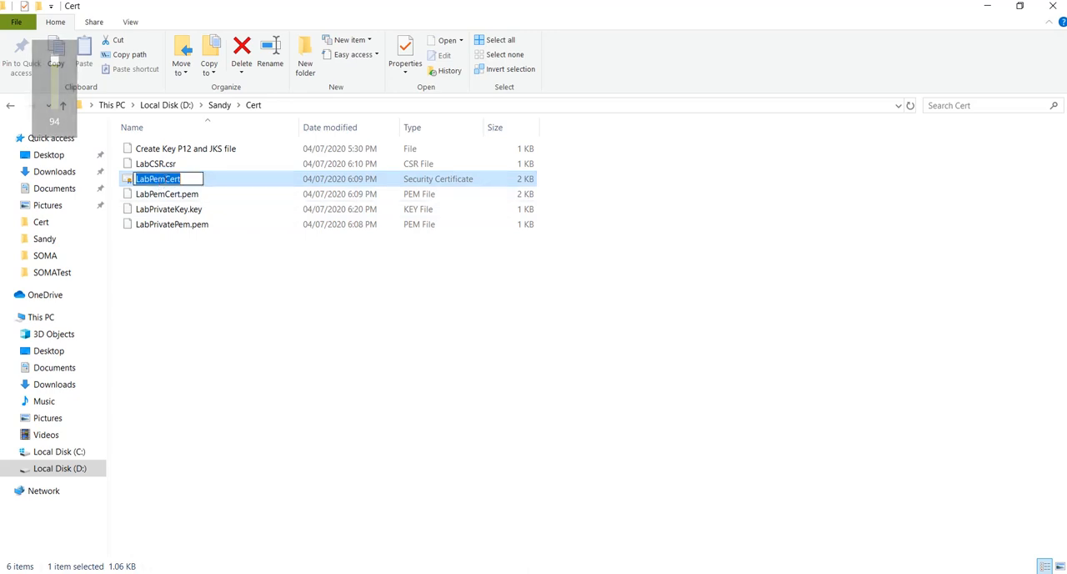
{"action": "left_click", "coordinate": [165, 179]}
{"action": "key", "text": "BackSpace"}
{"action": "key", "text": "BackSpace"}
{"action": "key", "text": "BackSpace"}
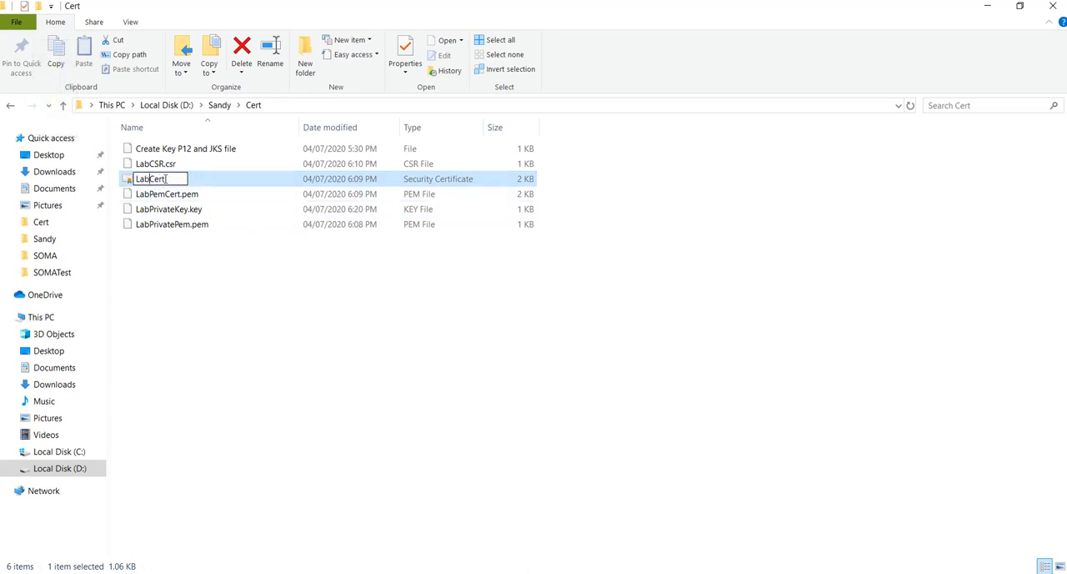
{"action": "key", "text": "Return"}
{"action": "left_click", "coordinate": [186, 324]}
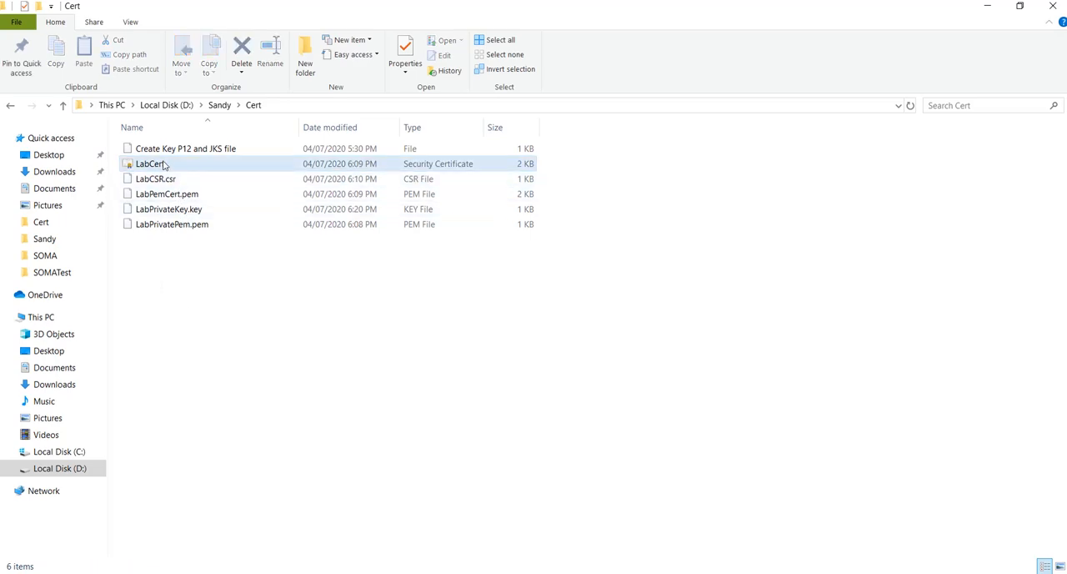
Switch to the Notepad++ notes and review the pkcs12 command's output file, input certificate, private key and password arguments
{"action": "key", "text": "alt+Tab"}
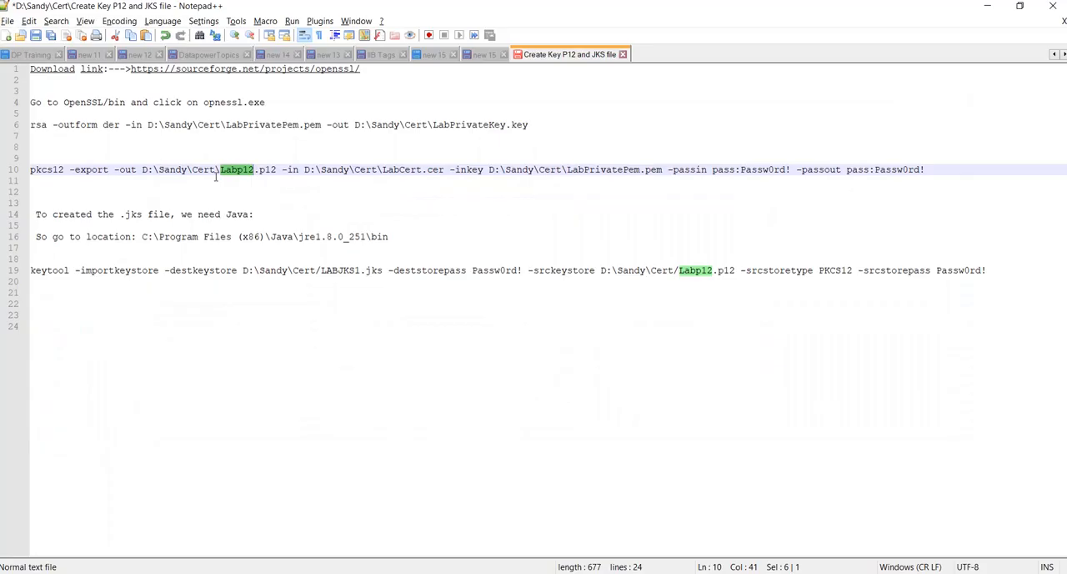
{"action": "left_click", "coordinate": [279, 170]}
{"action": "left_click_drag", "start_coordinate": [278, 170], "coordinate": [271, 169]}
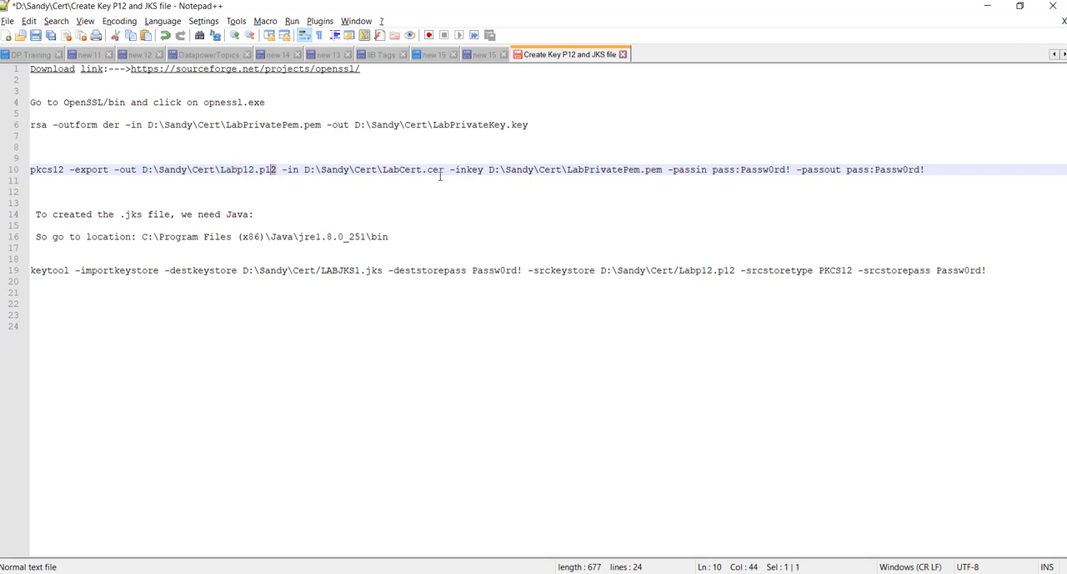
{"action": "left_click_drag", "start_coordinate": [445, 169], "coordinate": [372, 169]}
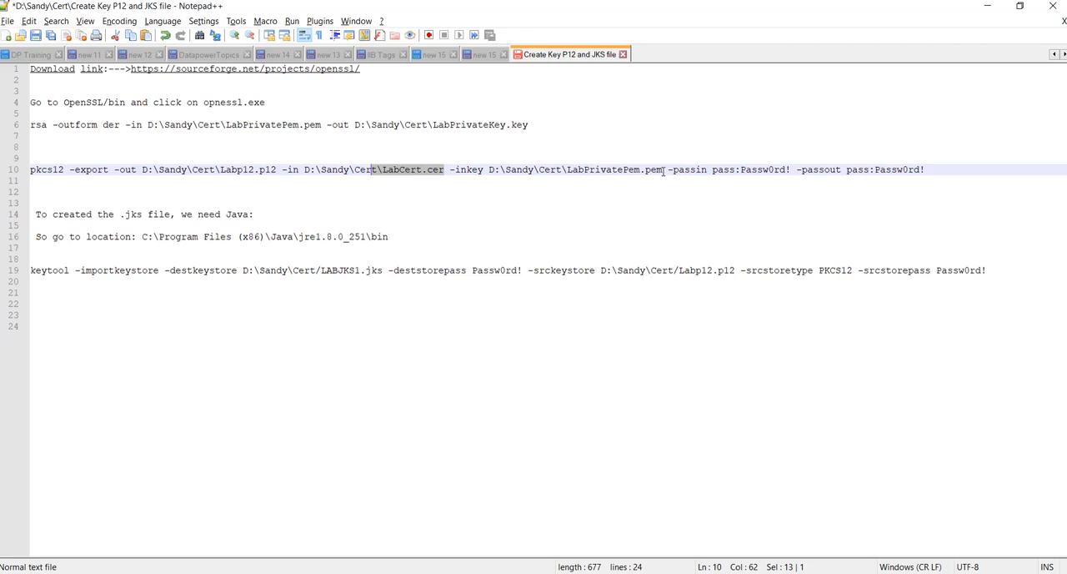
{"action": "left_click_drag", "start_coordinate": [663, 170], "coordinate": [641, 169]}
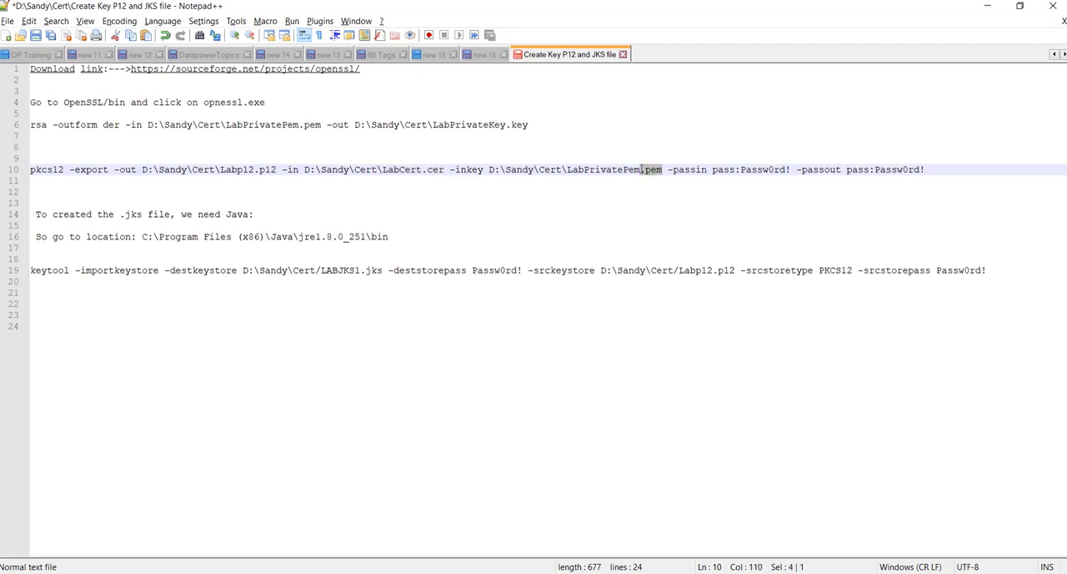
{"action": "left_click", "coordinate": [752, 169]}
Copy the pkcs12 export command with its passin and passout passwords and run it in OpenSSL to create Labp12.p12 from LabCert.cer and LabPrivatePem.pem
{"action": "left_click", "coordinate": [931, 170]}
{"action": "left_click_drag", "start_coordinate": [931, 169], "coordinate": [31, 170]}
{"action": "key", "text": "ctrl+c"}
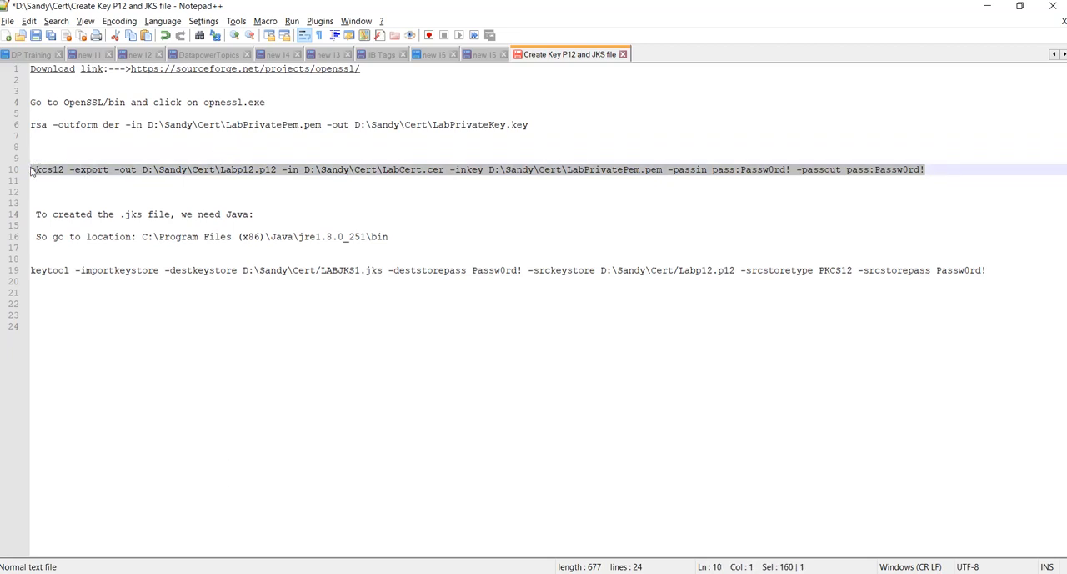
{"action": "key", "text": "alt+Tab"}
{"action": "key", "text": "alt+Tab"}
{"action": "key", "text": "alt+Tab"}
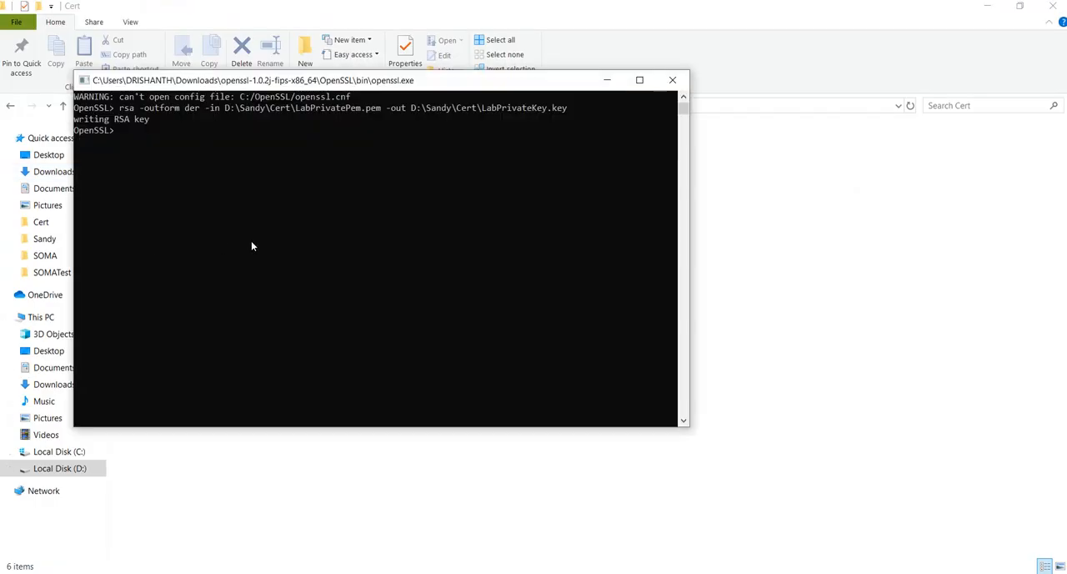
{"action": "key", "text": "ctrl+v"}
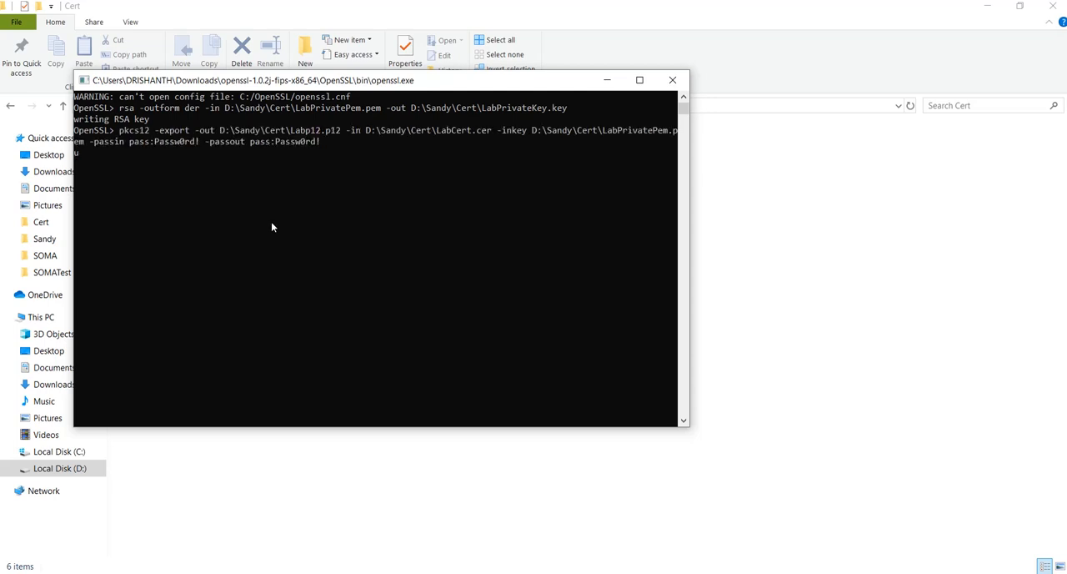
{"action": "key", "text": "Return"}
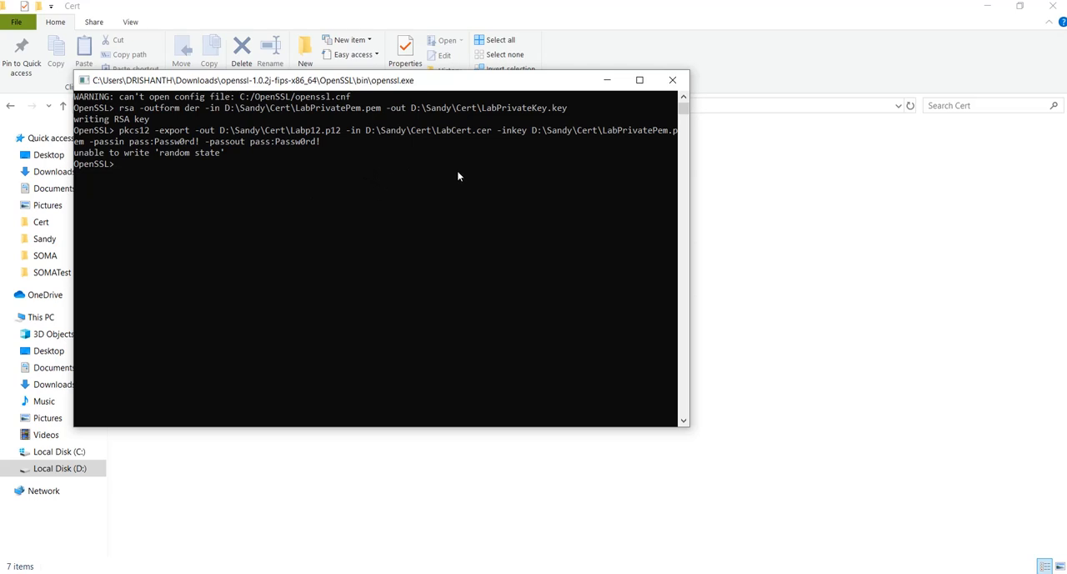
Check the Cert folder for the Labp12 file and review the pkcs12 command's output in the OpenSSL window
{"action": "left_click", "coordinate": [606, 81]}
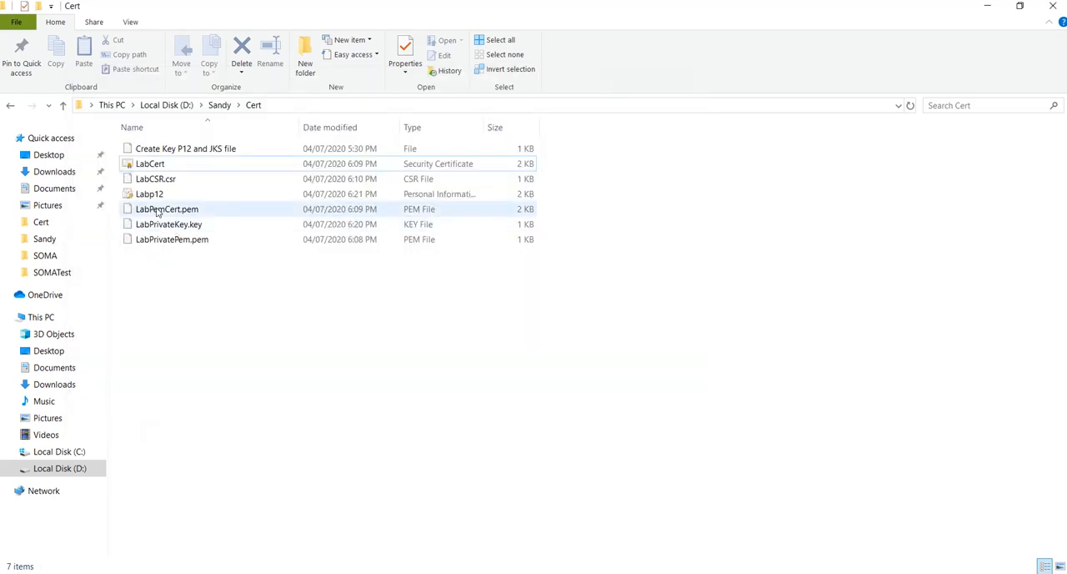
{"action": "key", "text": "alt+Tab"}
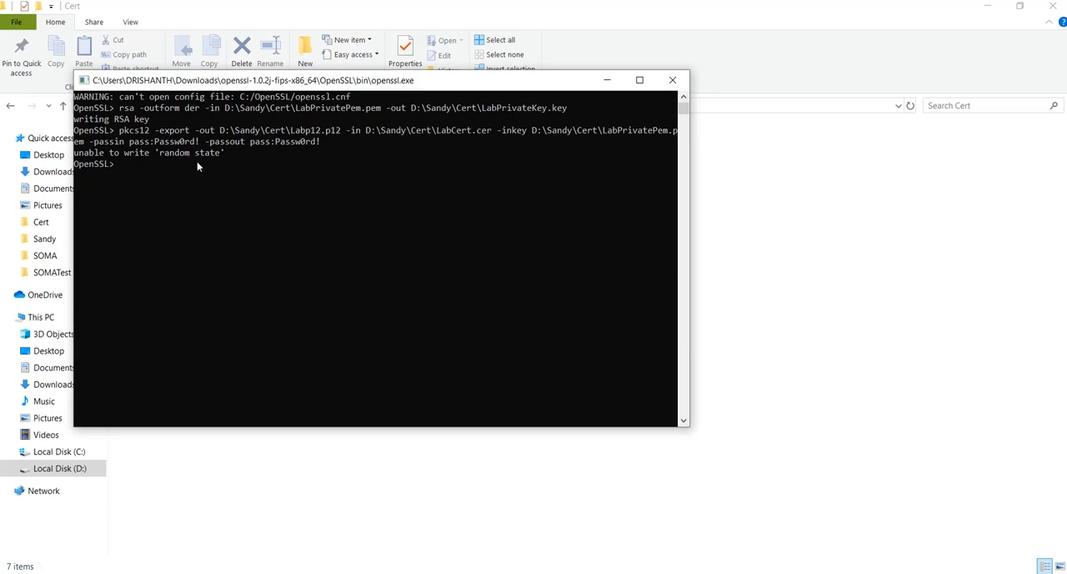
{"action": "left_click", "coordinate": [607, 80]}
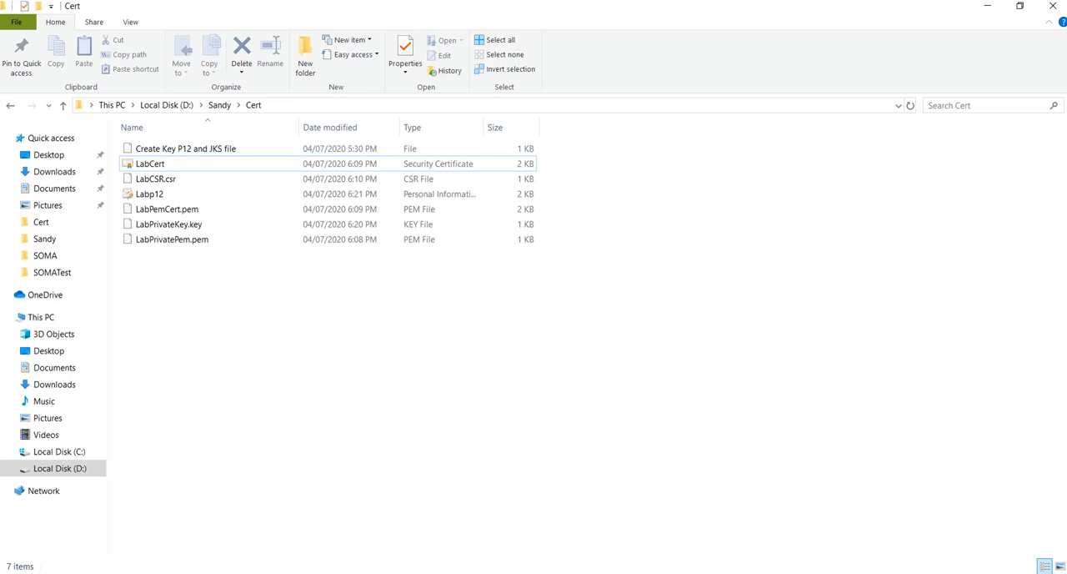
Switch to the Notepad++ notes and recheck the pkcs12 command's -out, -in and -inkey arguments
{"action": "key", "text": "alt+Tab"}
{"action": "left_click", "coordinate": [276, 190]}
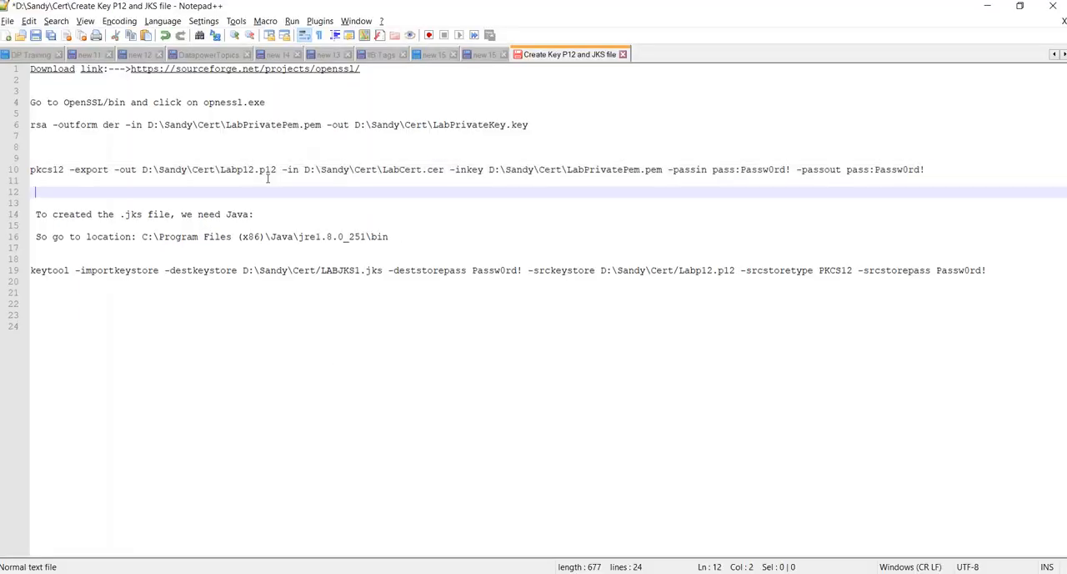
{"action": "left_click_drag", "start_coordinate": [277, 169], "coordinate": [179, 167]}
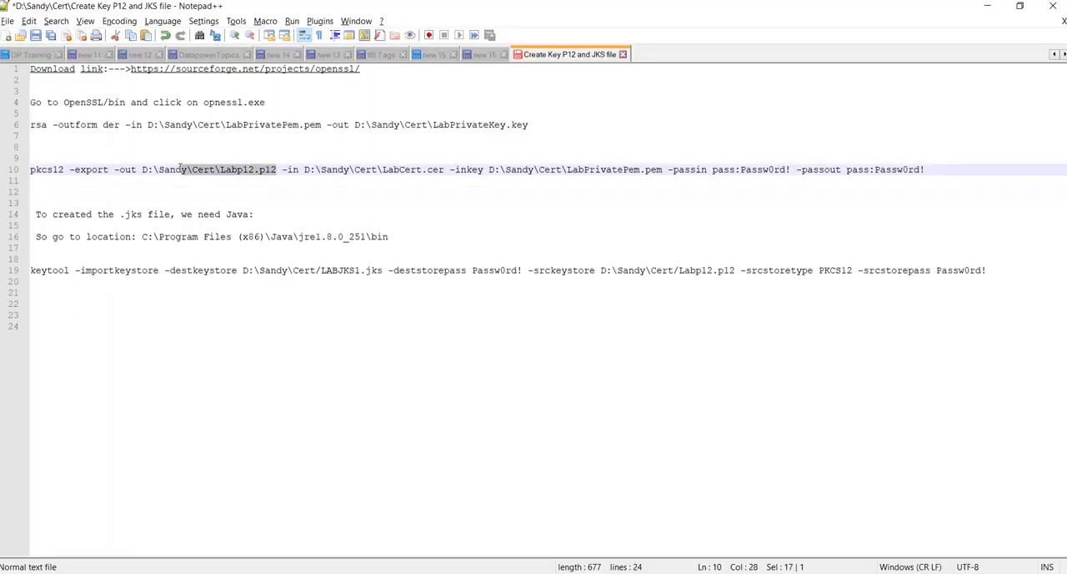
{"action": "left_click_drag", "start_coordinate": [115, 170], "coordinate": [134, 170]}
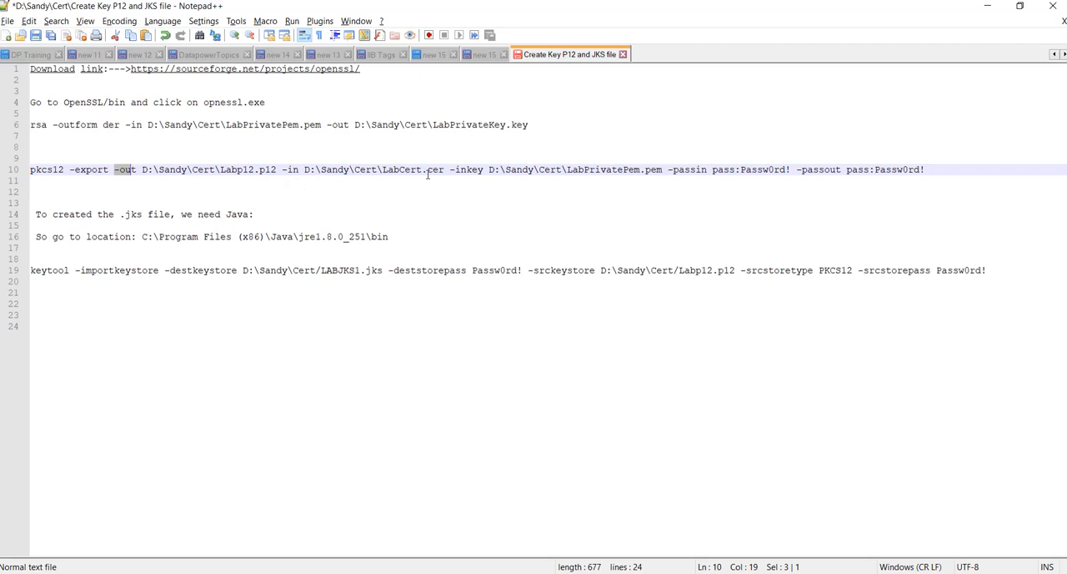
{"action": "left_click_drag", "start_coordinate": [428, 171], "coordinate": [400, 170]}
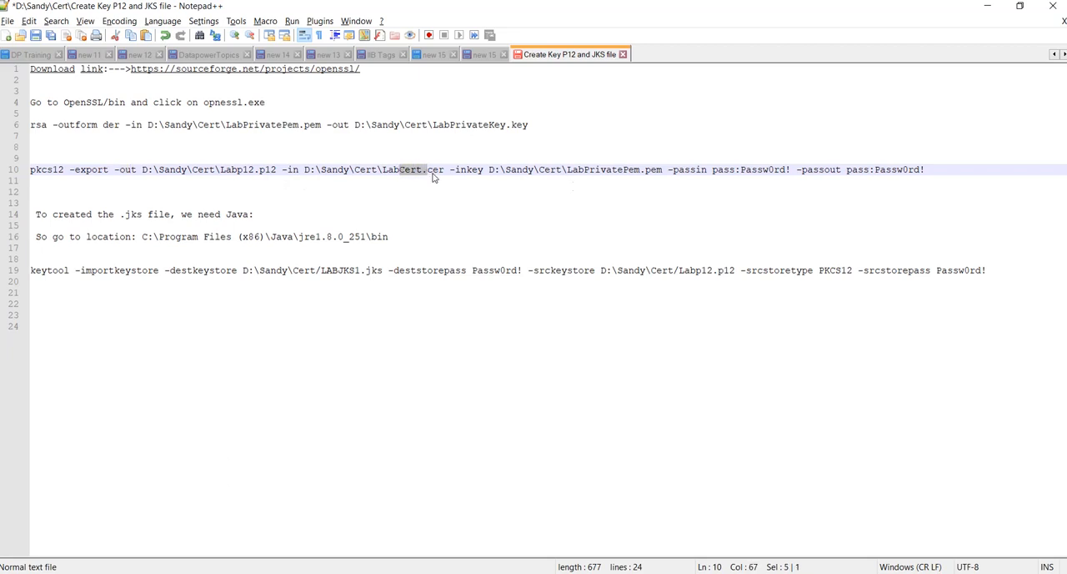
{"action": "left_click", "coordinate": [619, 170]}
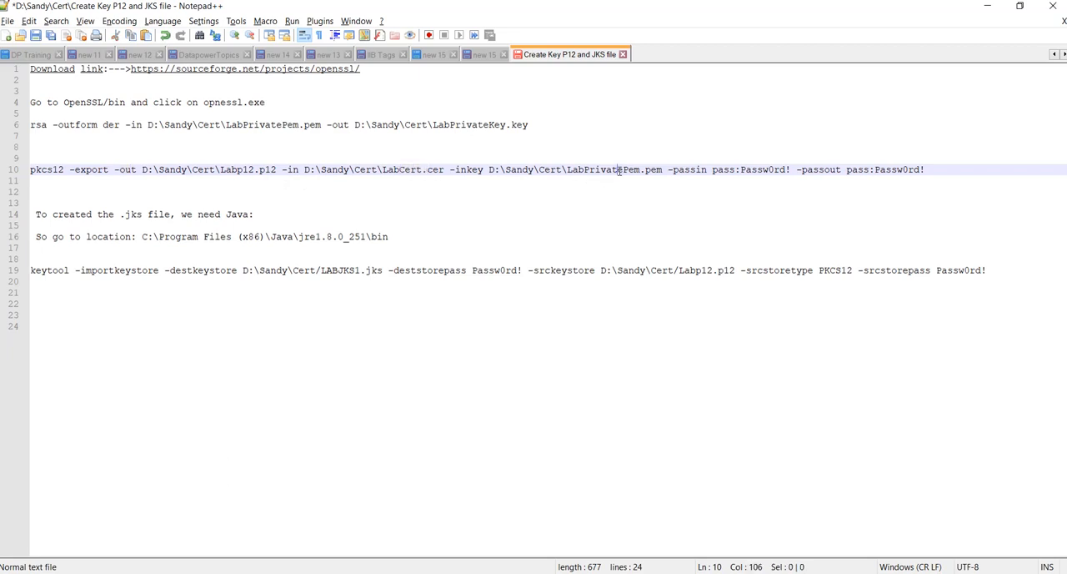
{"action": "left_click", "coordinate": [663, 170]}
Switch from the notes' .jks instructions to File Explorer and open the folder C:\Program Files (x86)\Java\jre1.8.0_251\bin
{"action": "left_click_drag", "start_coordinate": [120, 215], "coordinate": [143, 215]}
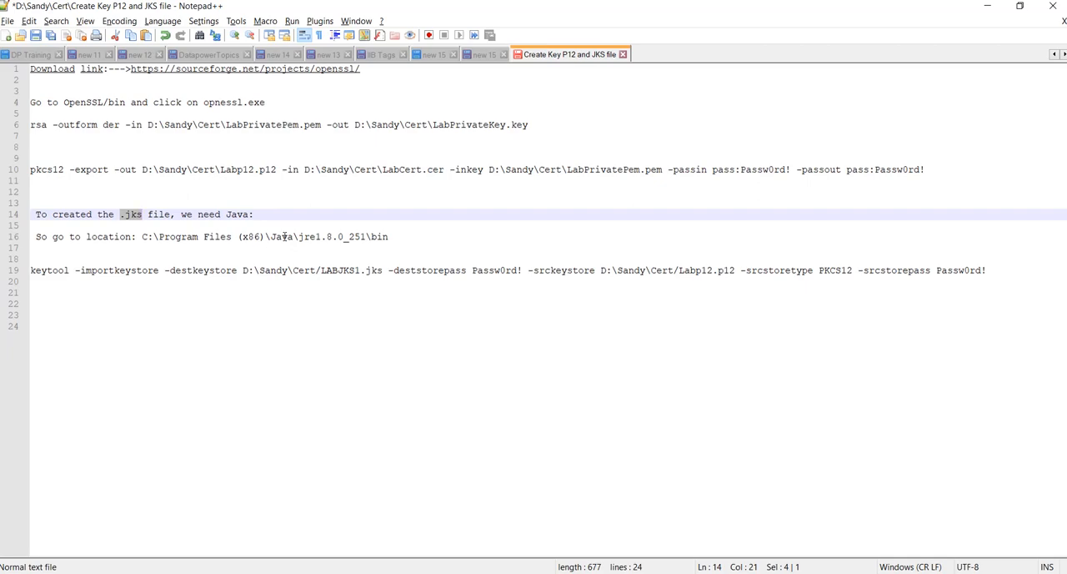
{"action": "key", "text": "alt+Tab"}
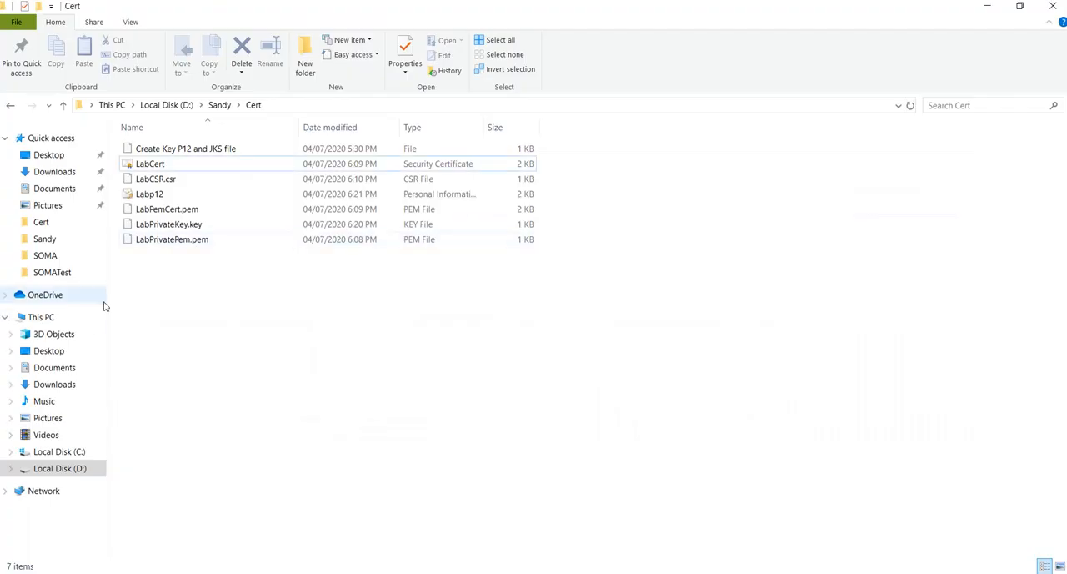
{"action": "left_click", "coordinate": [50, 451]}
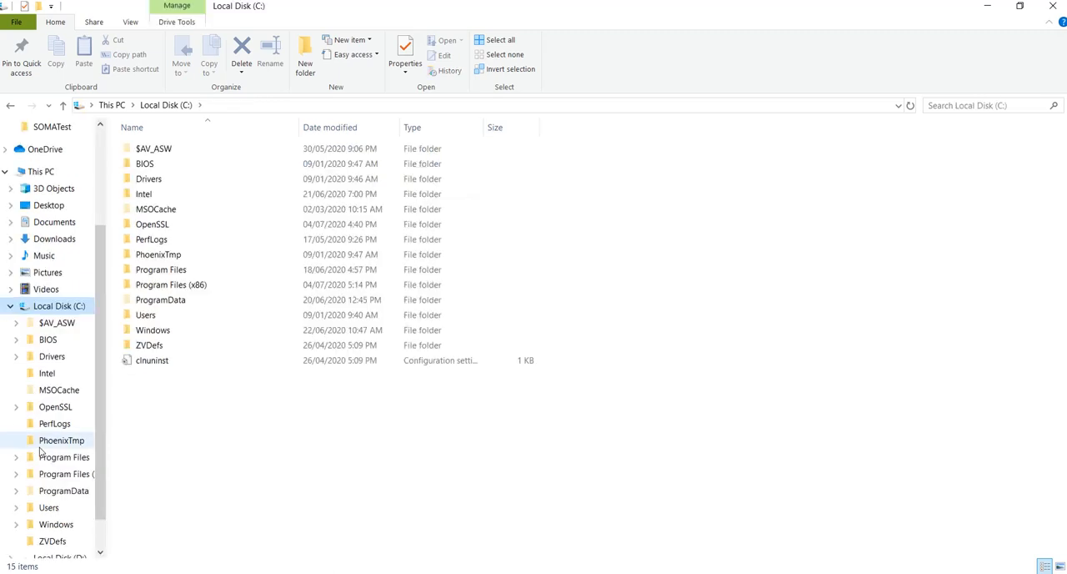
{"action": "double_click", "coordinate": [161, 286]}
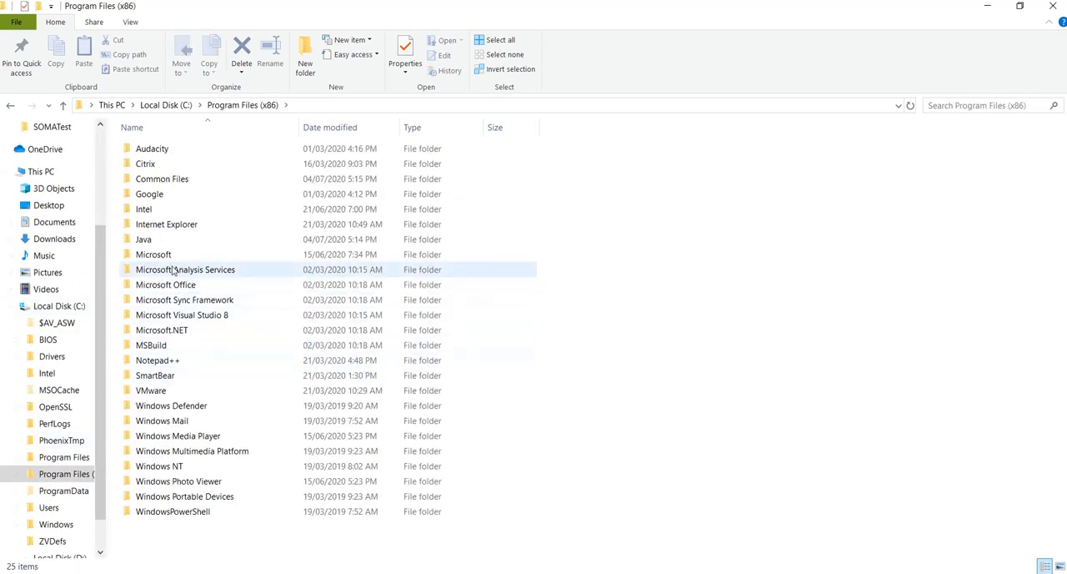
{"action": "left_click", "coordinate": [149, 241]}
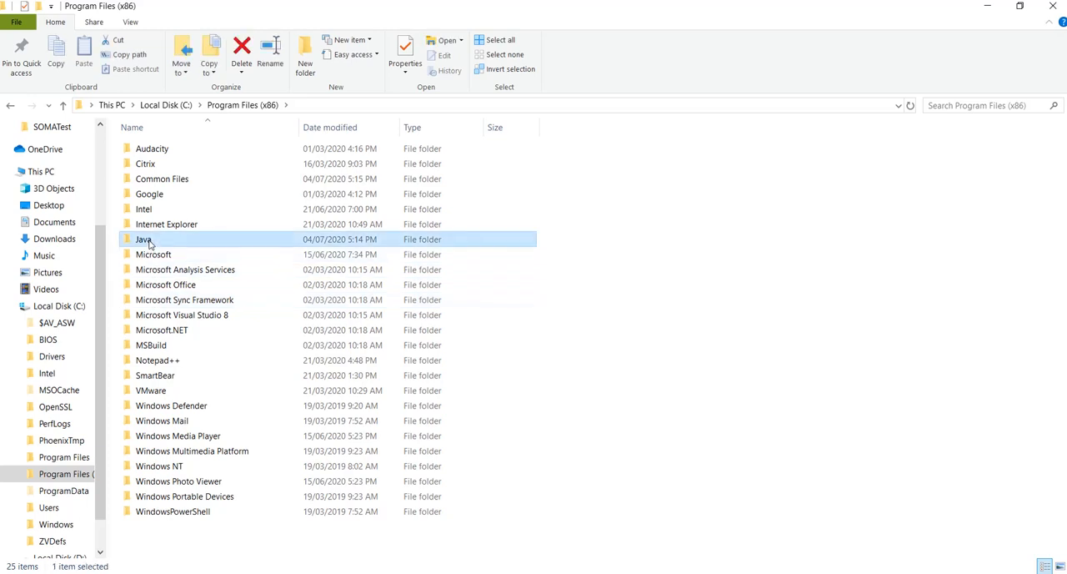
{"action": "double_click", "coordinate": [148, 240]}
{"action": "double_click", "coordinate": [160, 147]}
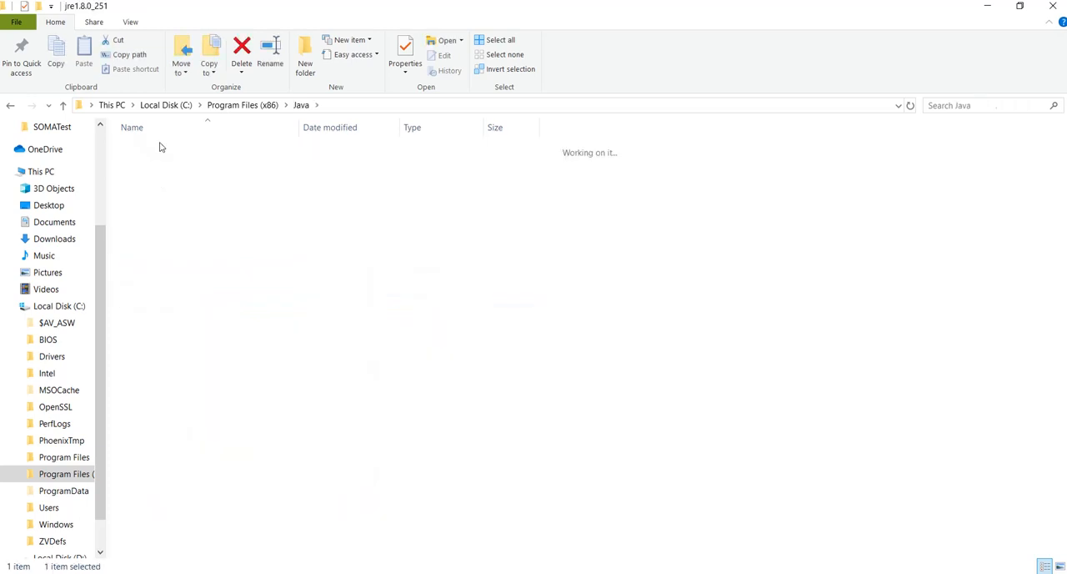
{"action": "double_click", "coordinate": [151, 151]}
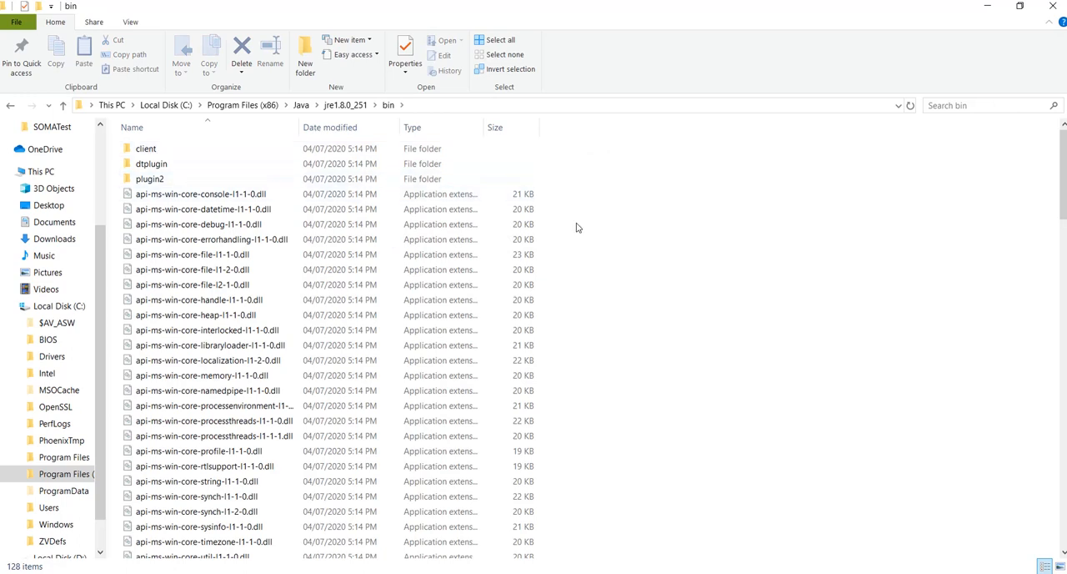
Search the Java bin folder for "ke", return to the full file list and locate the keytool application there
{"action": "type", "text": "ke"}
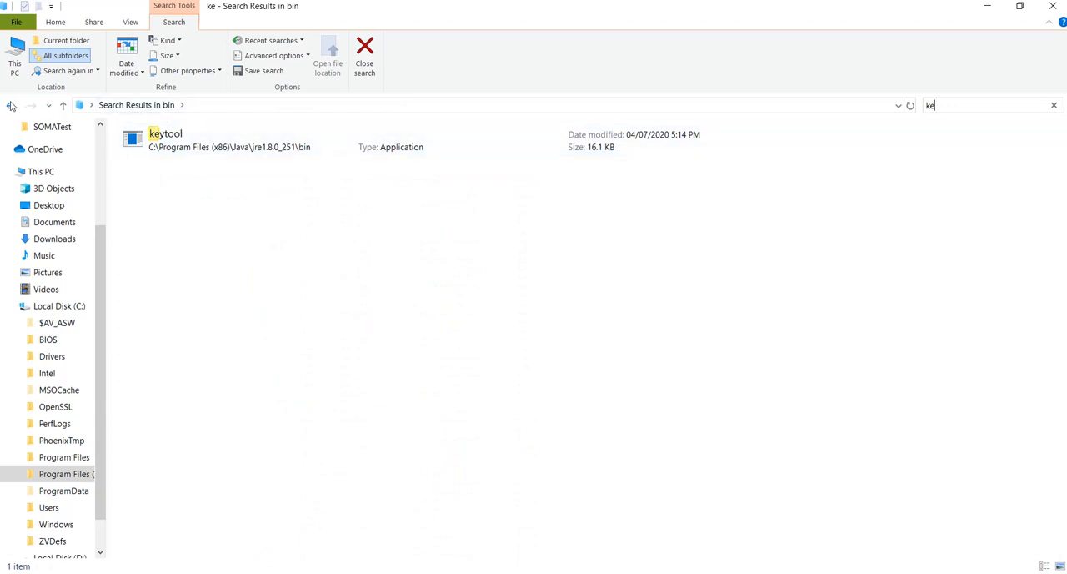
{"action": "left_click", "coordinate": [11, 105]}
{"action": "left_click", "coordinate": [148, 149]}
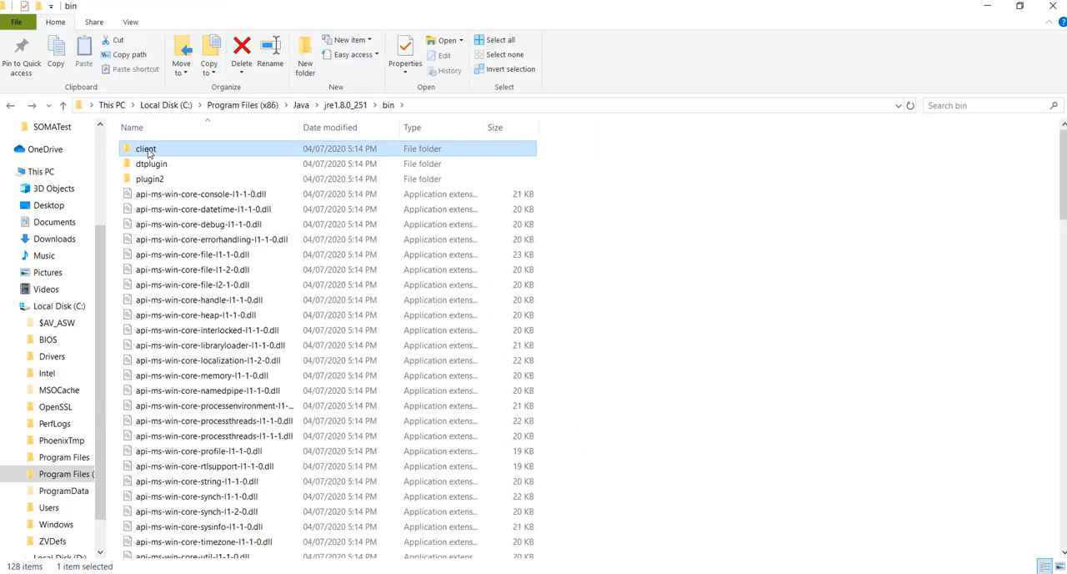
{"action": "key", "text": "k"}
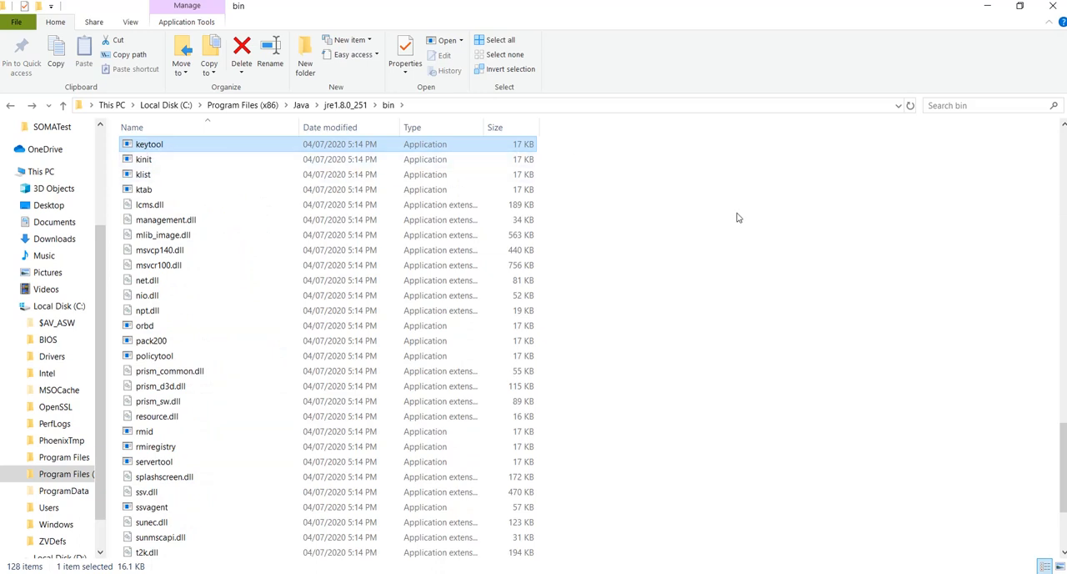
Open a command prompt directly in the Java jre1.8.0_251\bin folder
{"action": "left_click", "coordinate": [447, 109]}
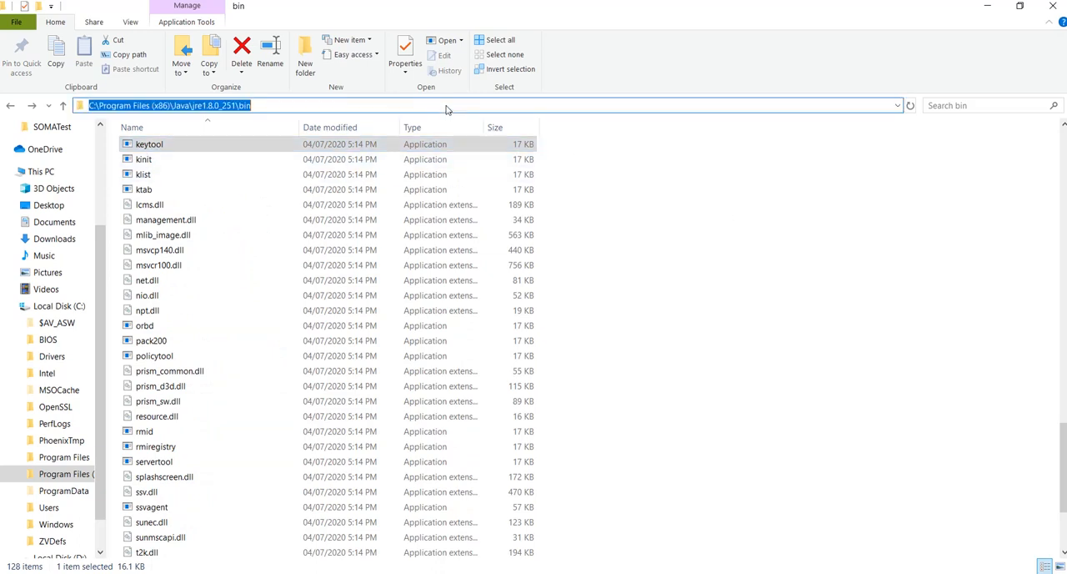
{"action": "type", "text": "cmd"}
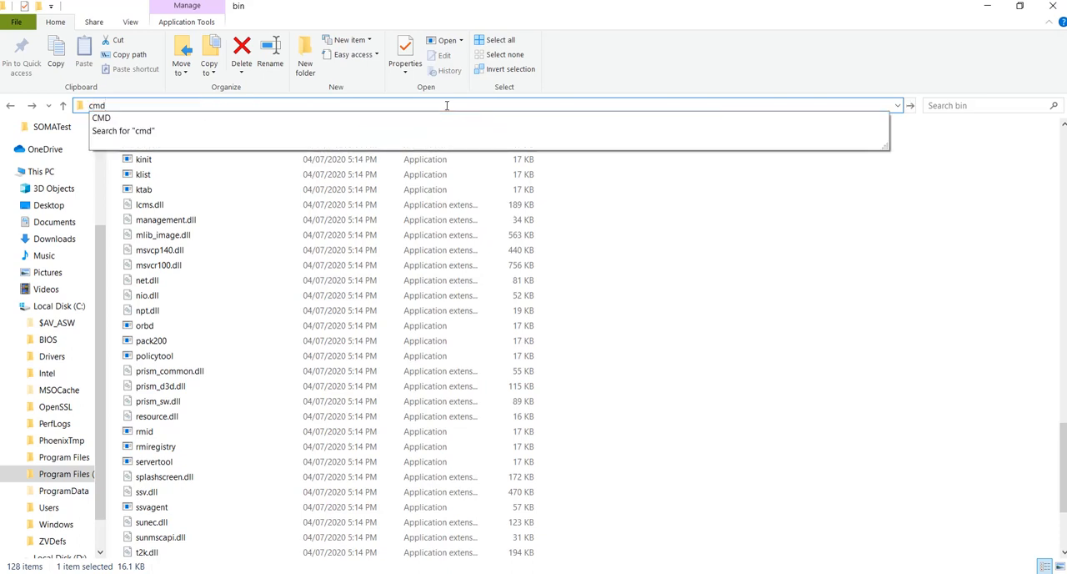
{"action": "key", "text": "Return"}
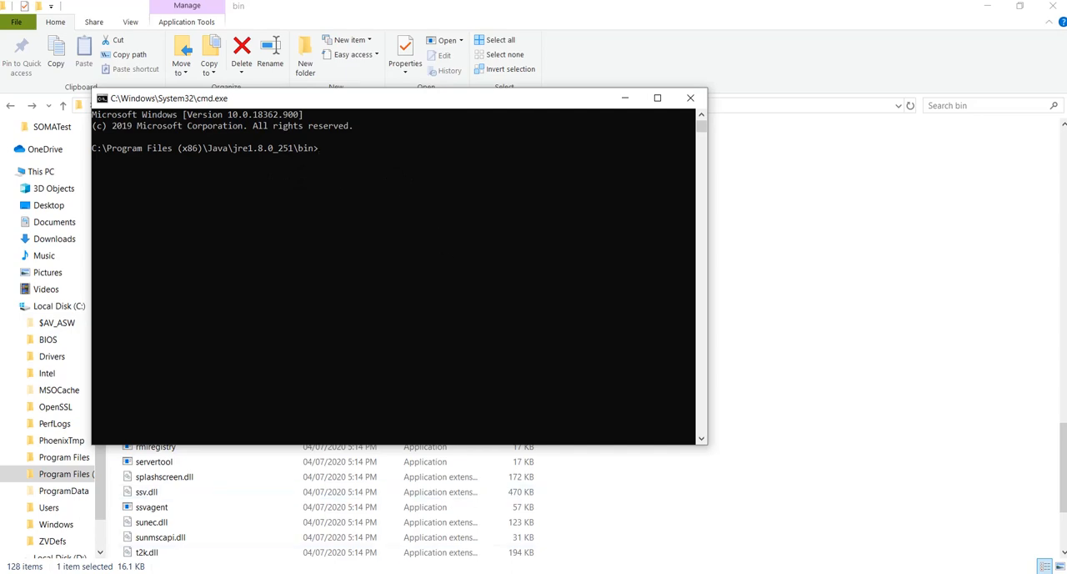
Switch to the Notepad++ notes and change the keytool command's destination keystore file name to LABJKS.jks
{"action": "left_click", "coordinate": [438, 573]}
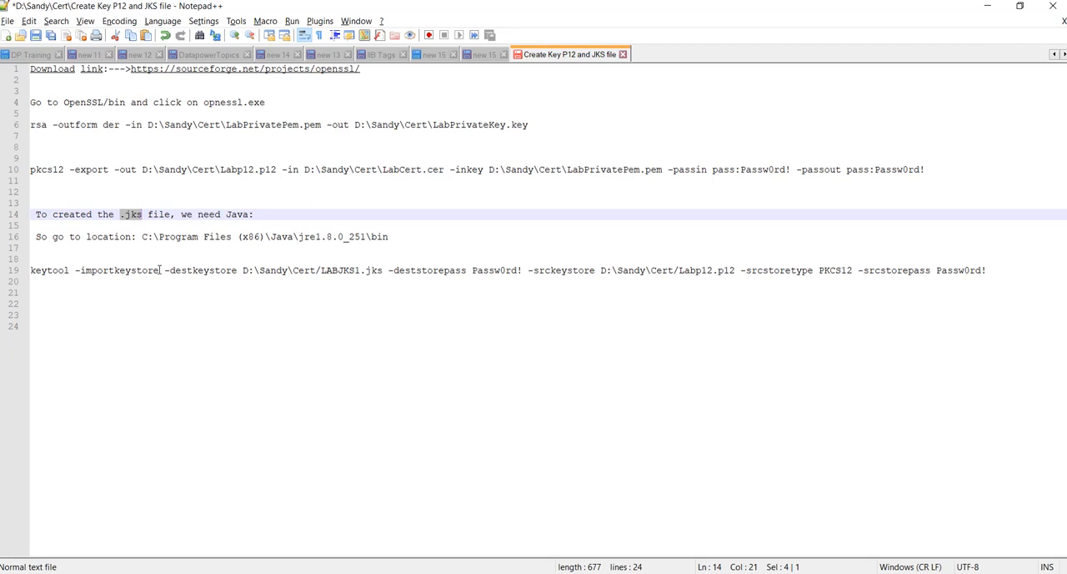
{"action": "left_click", "coordinate": [360, 269]}
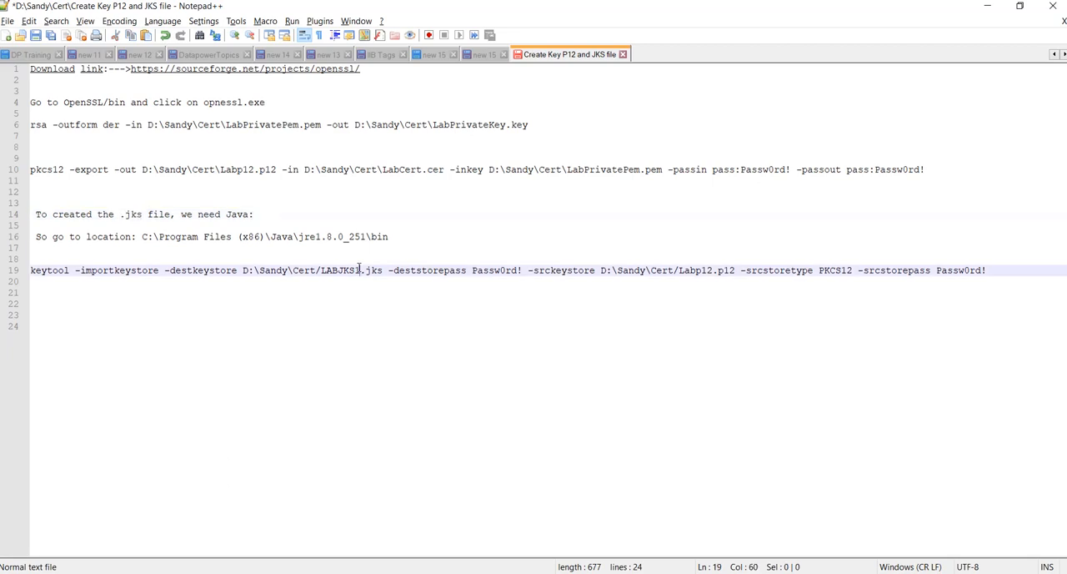
{"action": "key", "text": "BackSpace"}
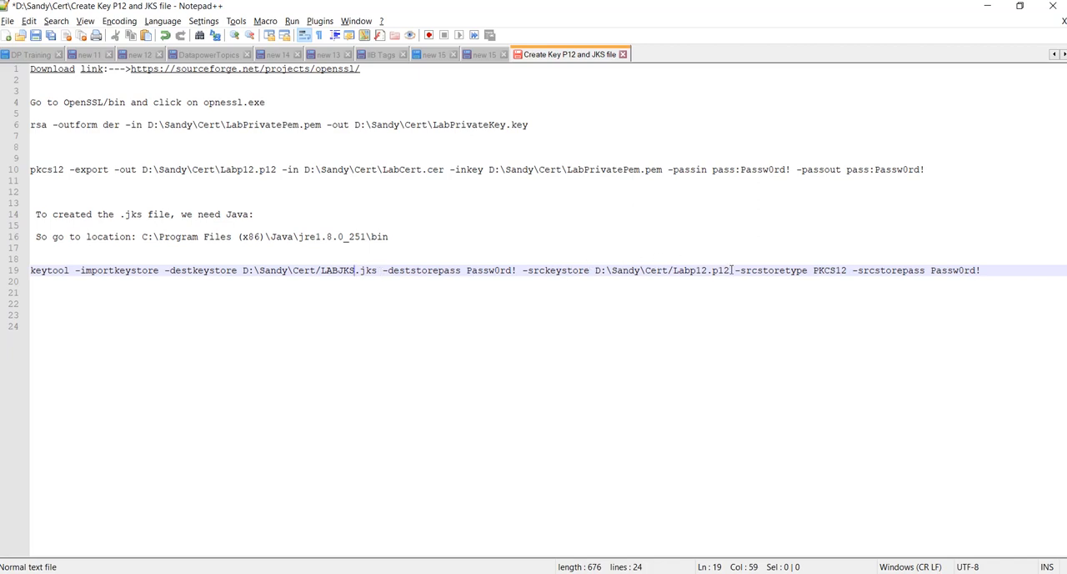
Copy the full keytool importkeystore command, including its store passwords, from the notes and run it in the Java bin command prompt
{"action": "left_click_drag", "start_coordinate": [732, 270], "coordinate": [673, 270]}
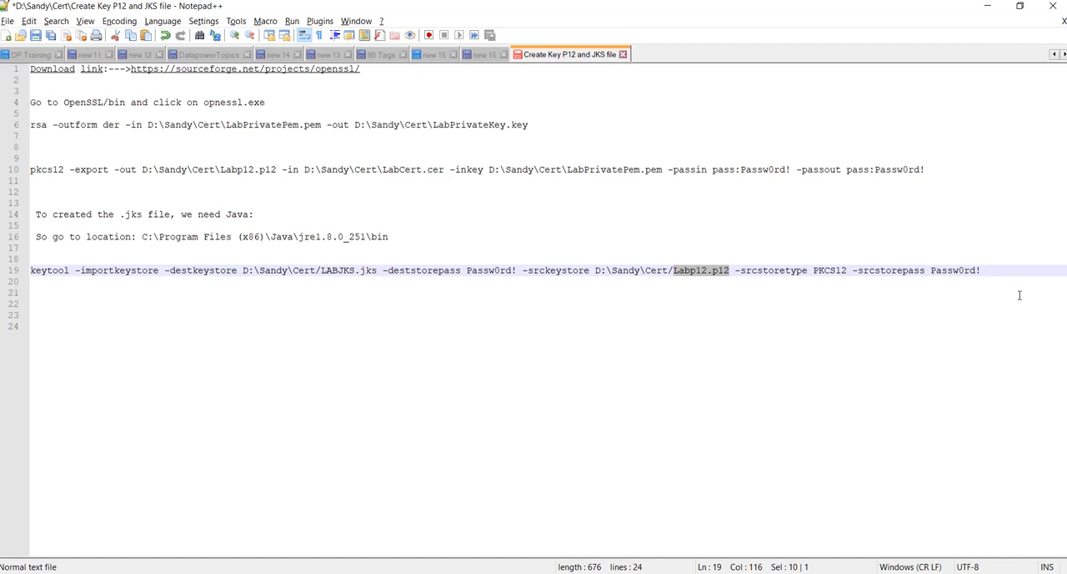
{"action": "left_click", "coordinate": [988, 269]}
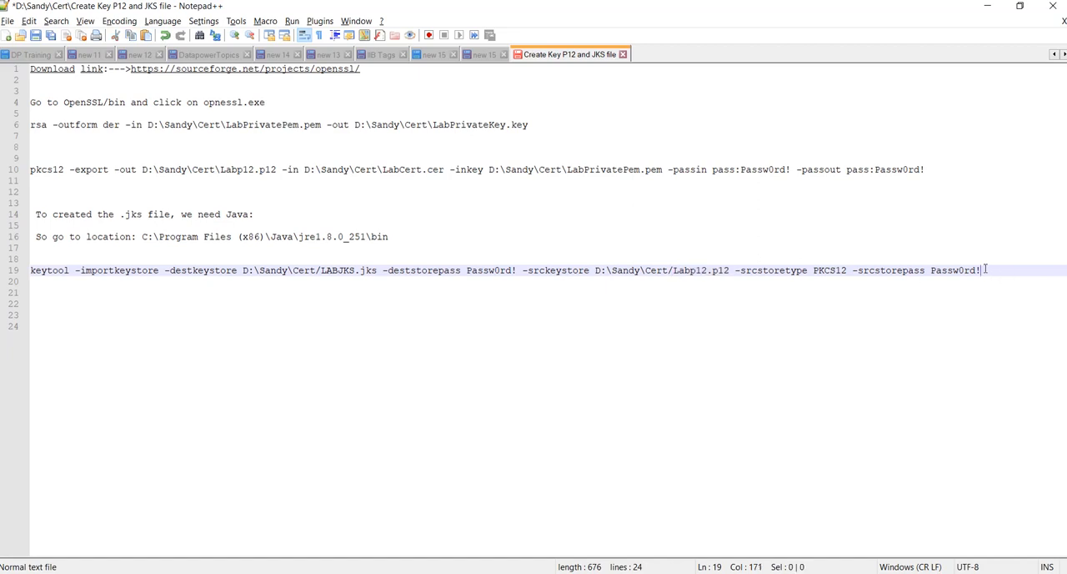
{"action": "left_click_drag", "start_coordinate": [985, 269], "coordinate": [25, 271]}
{"action": "key", "text": "ctrl+c"}
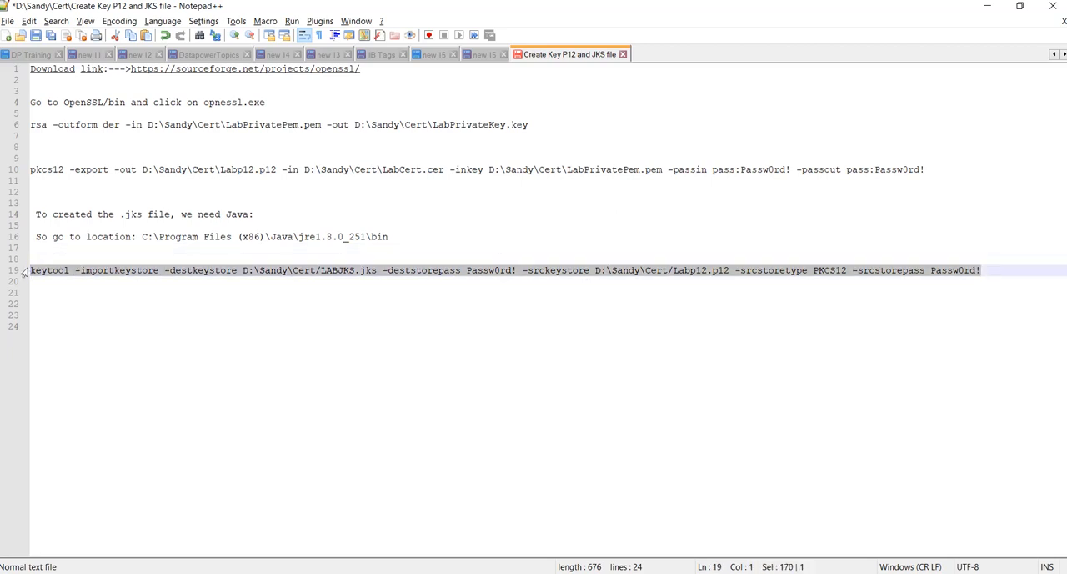
{"action": "key", "text": "alt+Tab"}
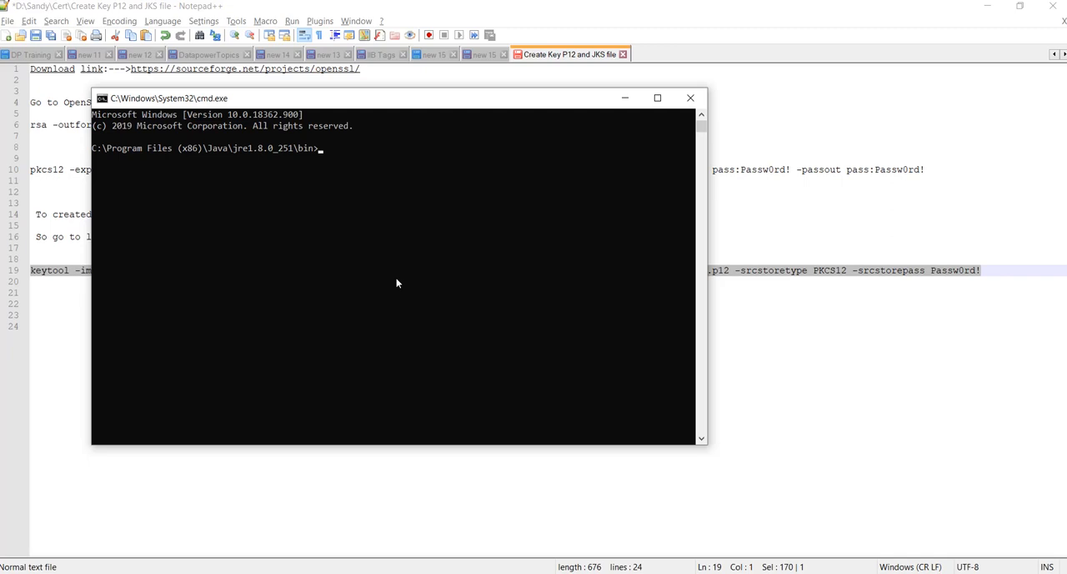
{"action": "right_click", "coordinate": [373, 171]}
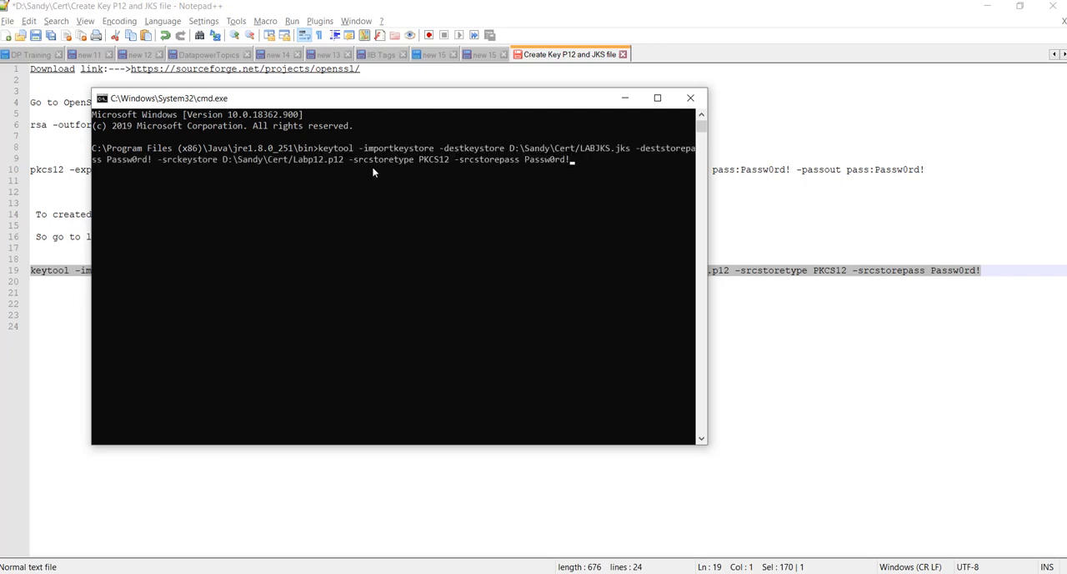
{"action": "key", "text": "Return"}
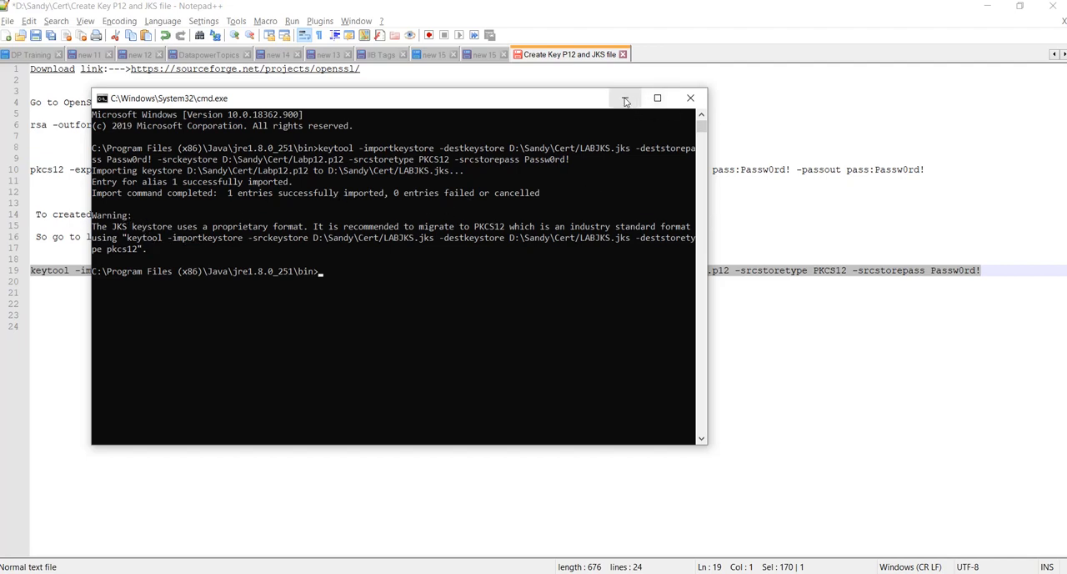
Put the command prompt away and locate the LABJKS.jks file in the Cert folder
{"action": "left_click", "coordinate": [626, 99]}
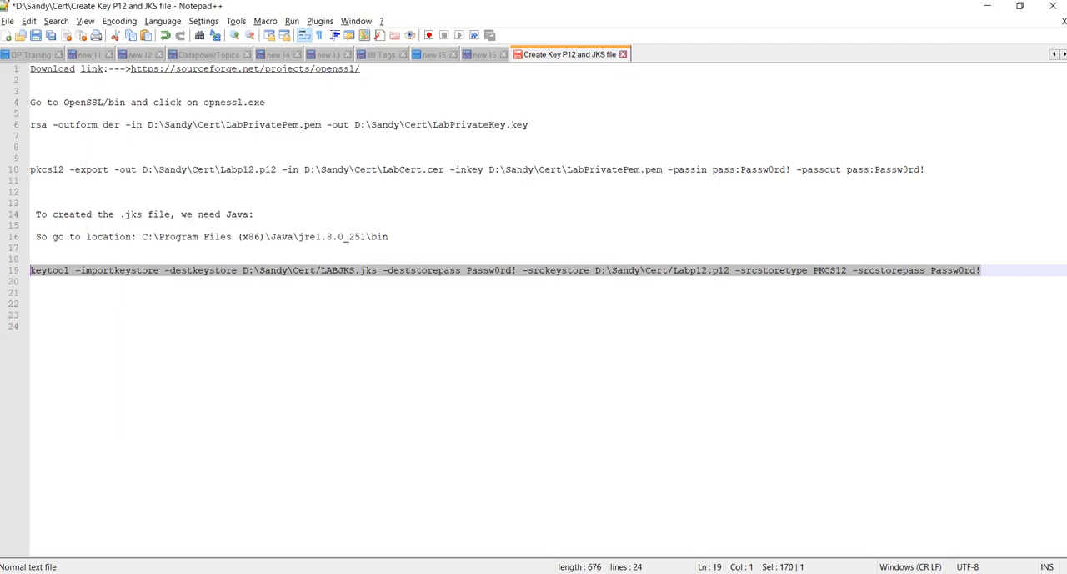
{"action": "mouse_move", "coordinate": [357, 572]}
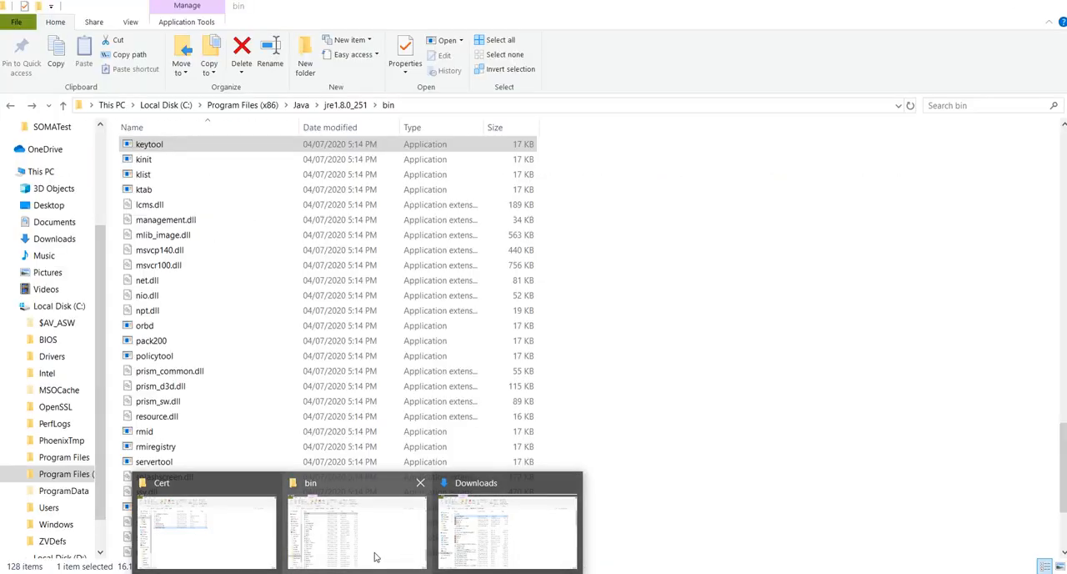
{"action": "left_click", "coordinate": [222, 528]}
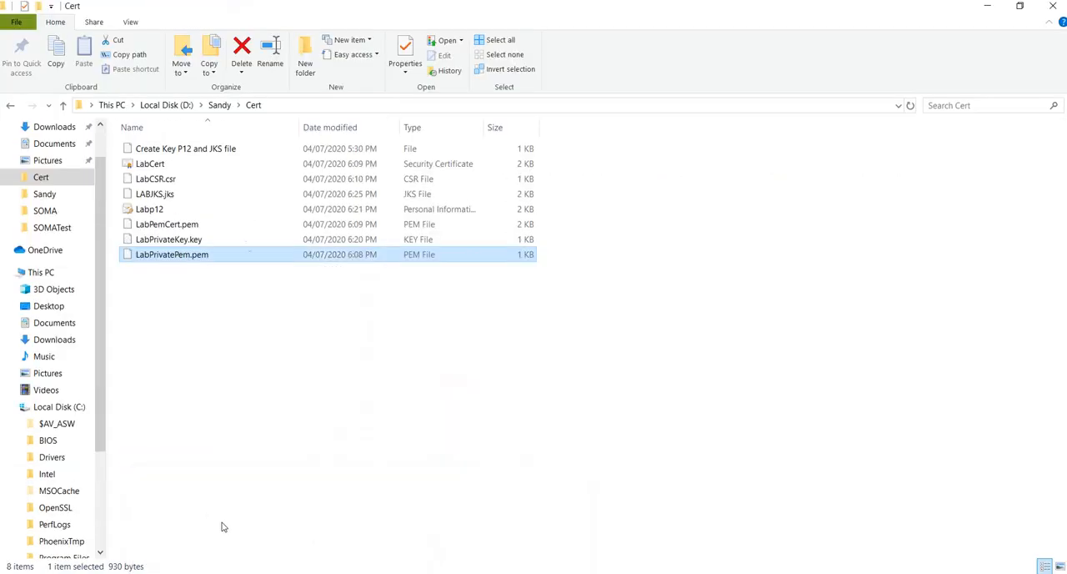
{"action": "left_click", "coordinate": [162, 196]}
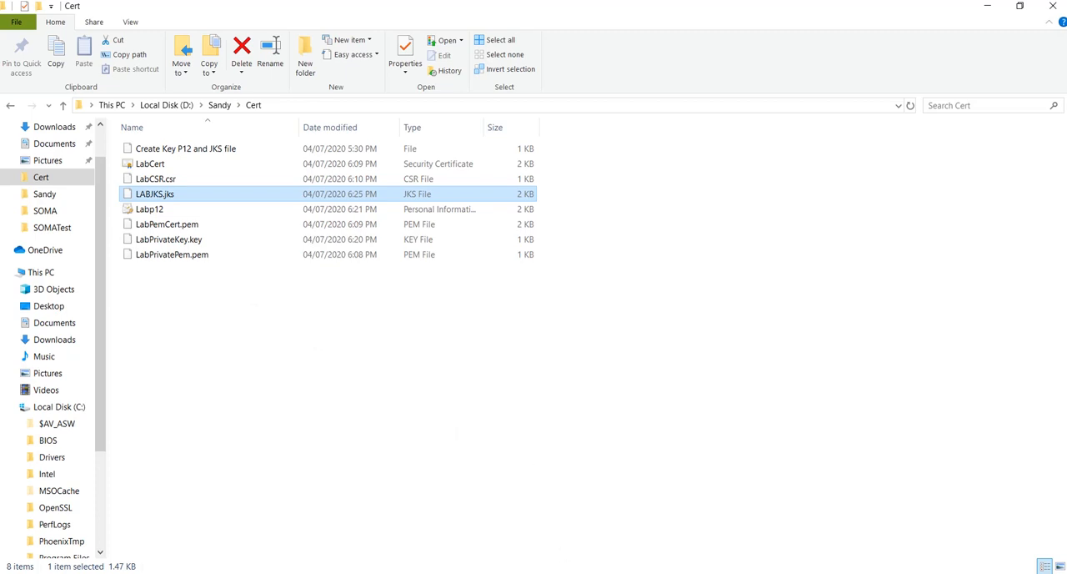
Switch to SoapUI and open the SSL settings in its global preferences
{"action": "left_click", "coordinate": [567, 573]}
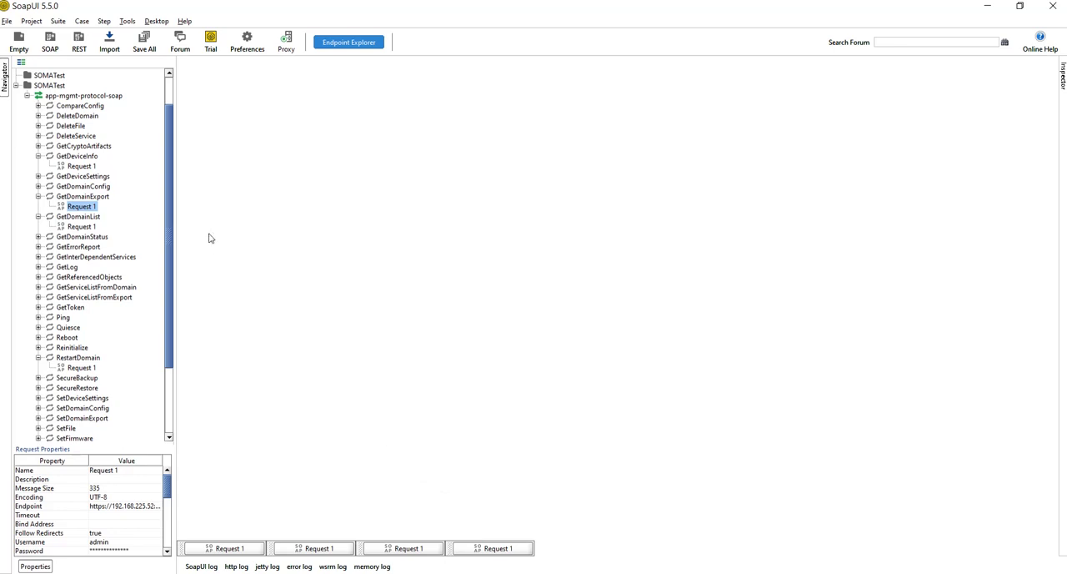
{"action": "left_click", "coordinate": [247, 39]}
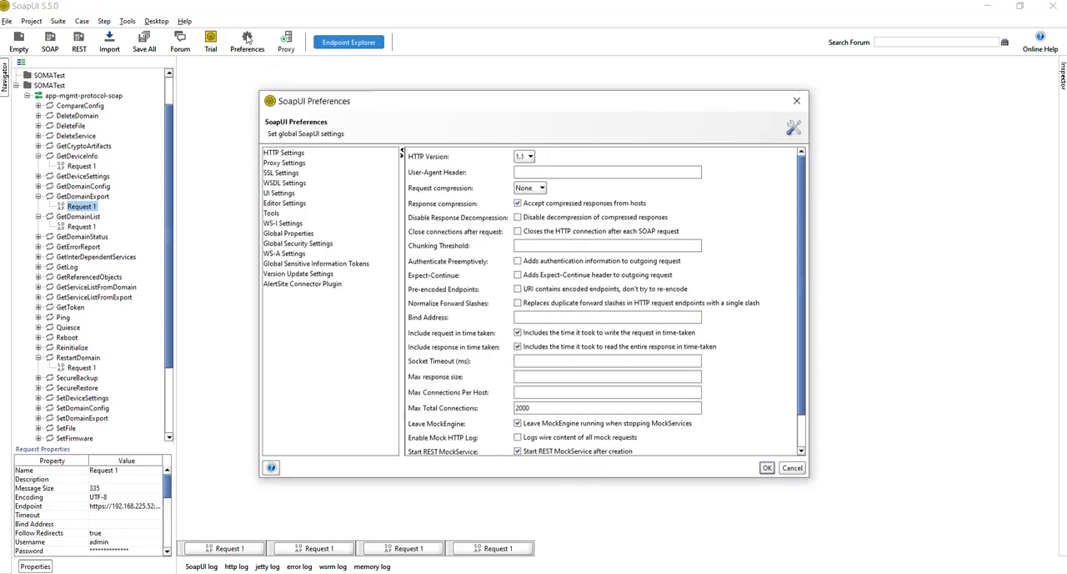
{"action": "left_click", "coordinate": [273, 173]}
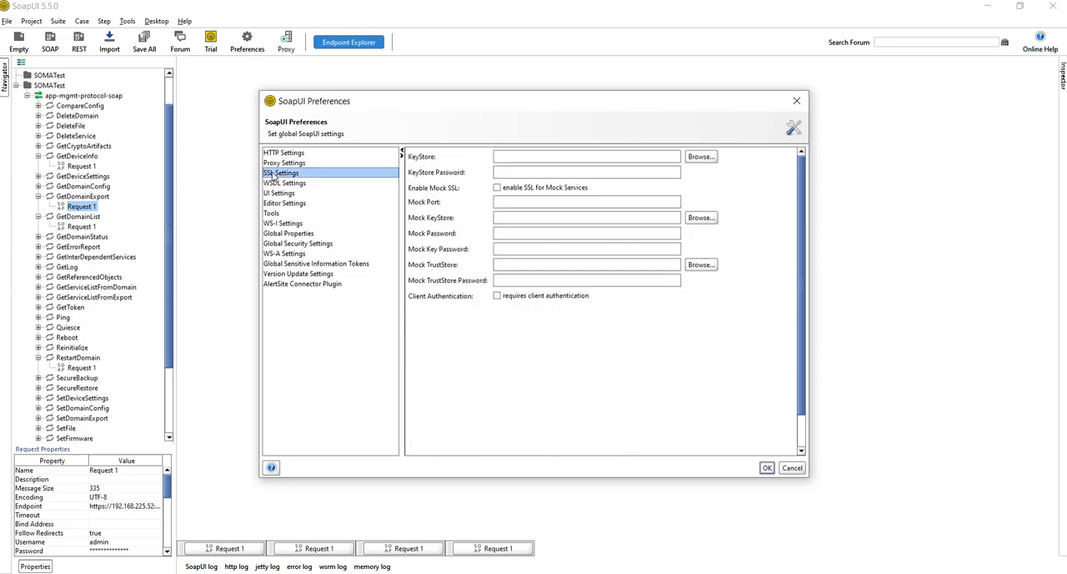
Set the SSL KeyStore to the LABJKS.jks file from the Cert folder on drive D
{"action": "left_click", "coordinate": [701, 157]}
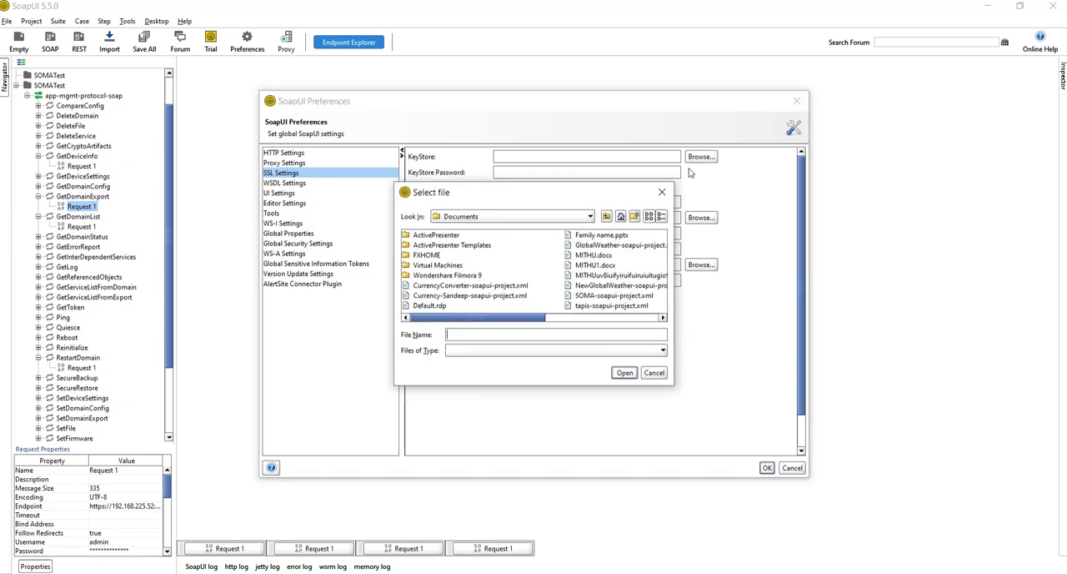
{"action": "left_click", "coordinate": [573, 218]}
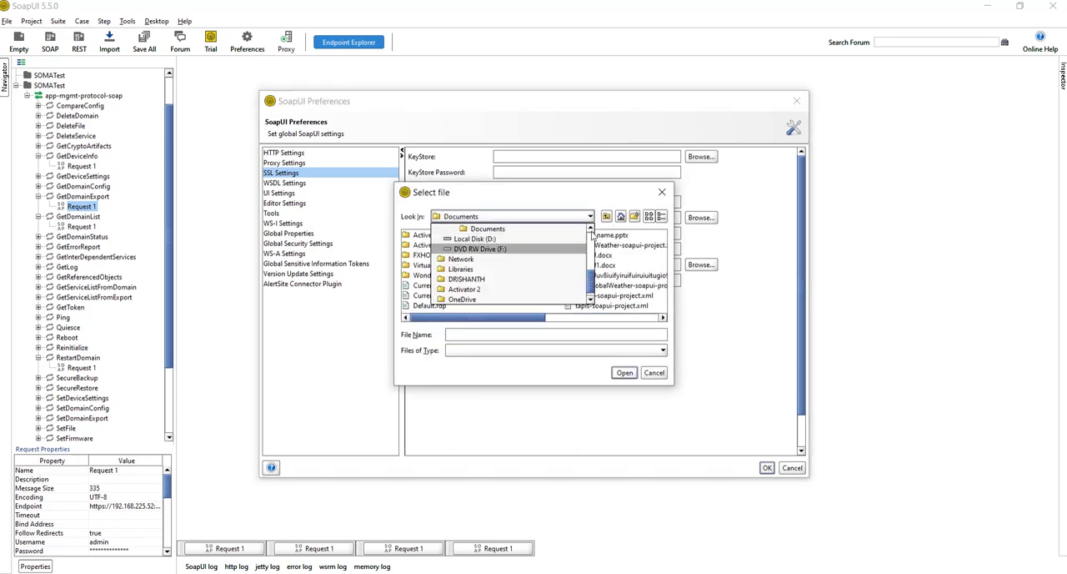
{"action": "left_click", "coordinate": [591, 229]}
{"action": "left_click", "coordinate": [592, 228]}
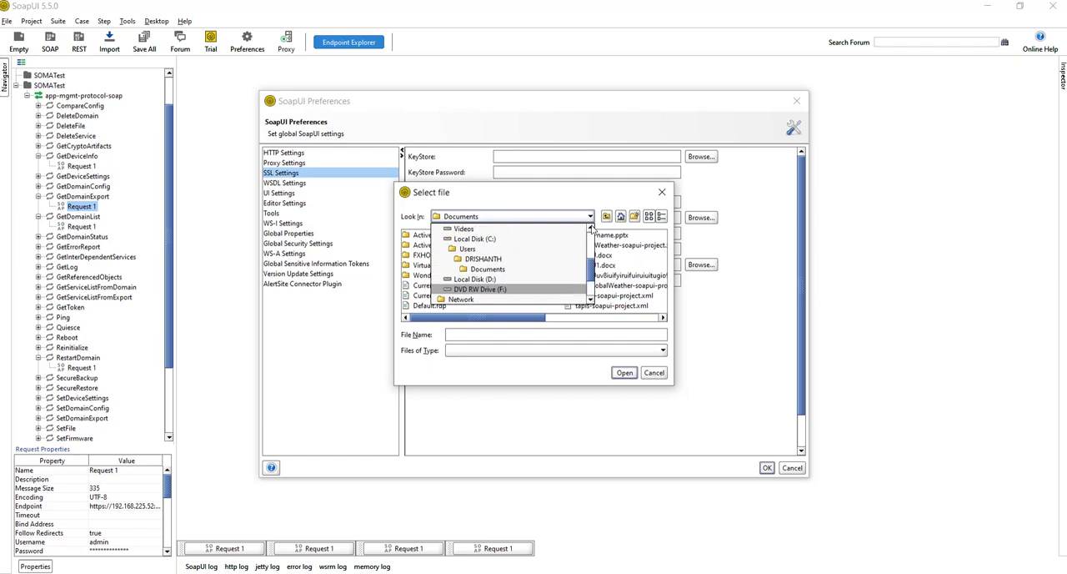
{"action": "left_click", "coordinate": [475, 238]}
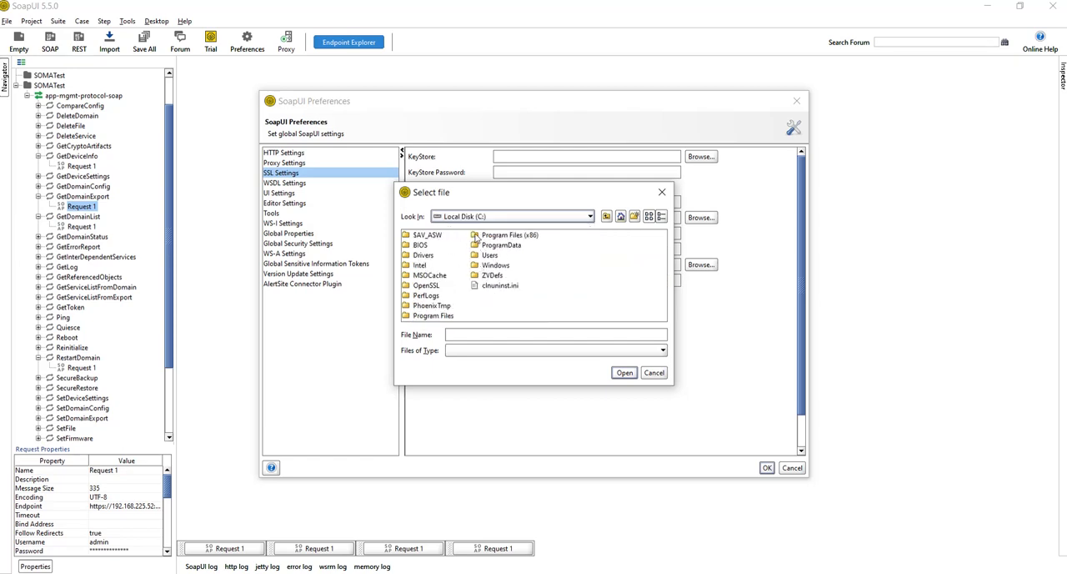
{"action": "left_click", "coordinate": [540, 216]}
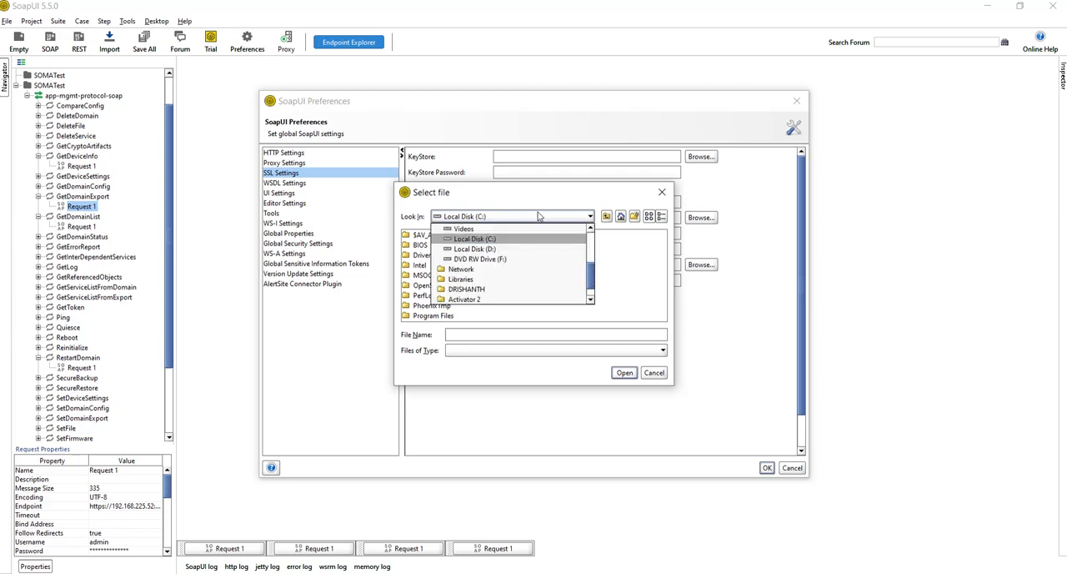
{"action": "left_click", "coordinate": [503, 248]}
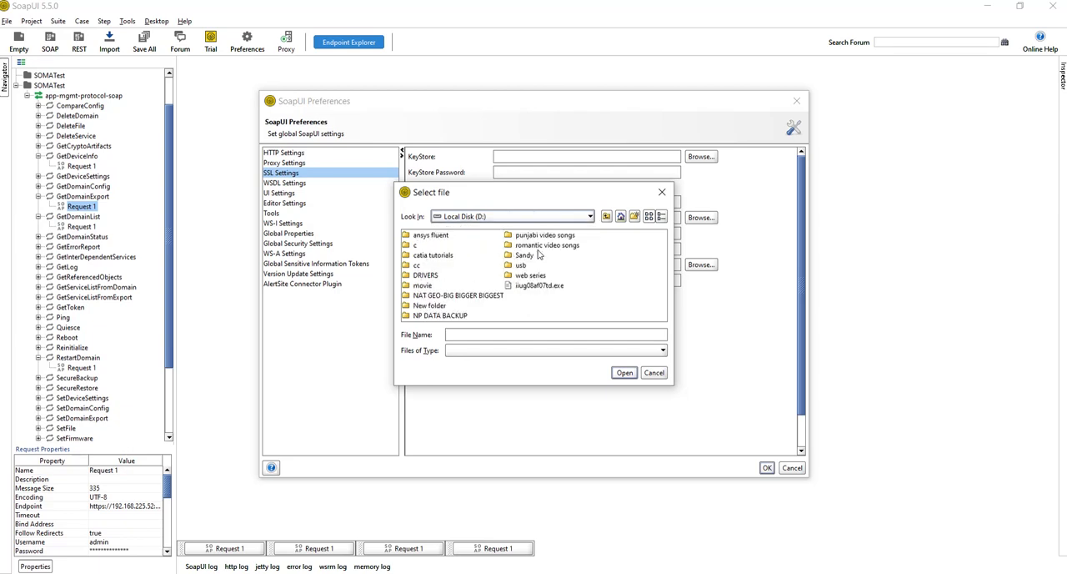
{"action": "double_click", "coordinate": [533, 255]}
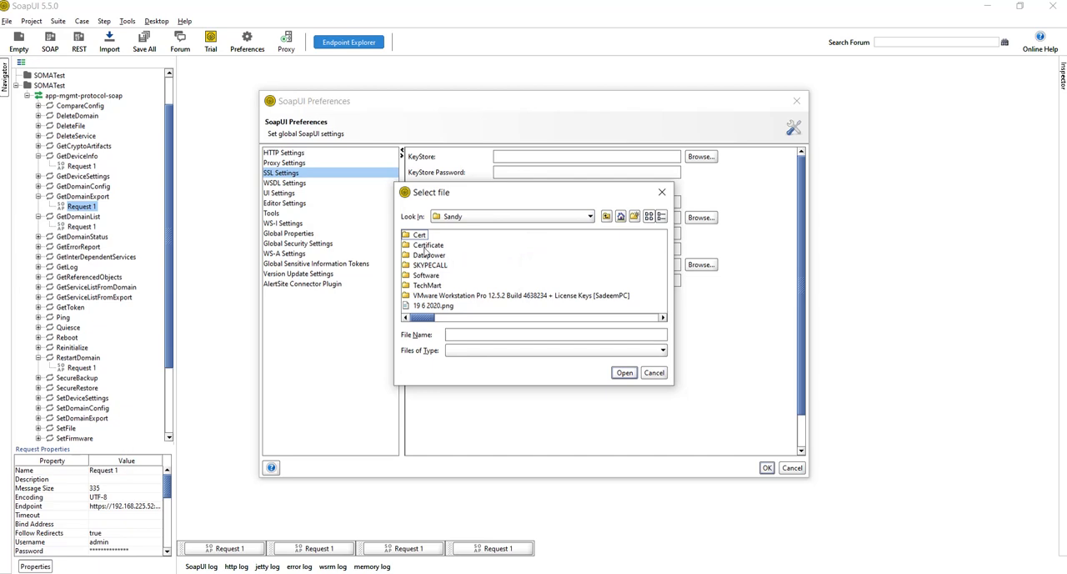
{"action": "double_click", "coordinate": [420, 234]}
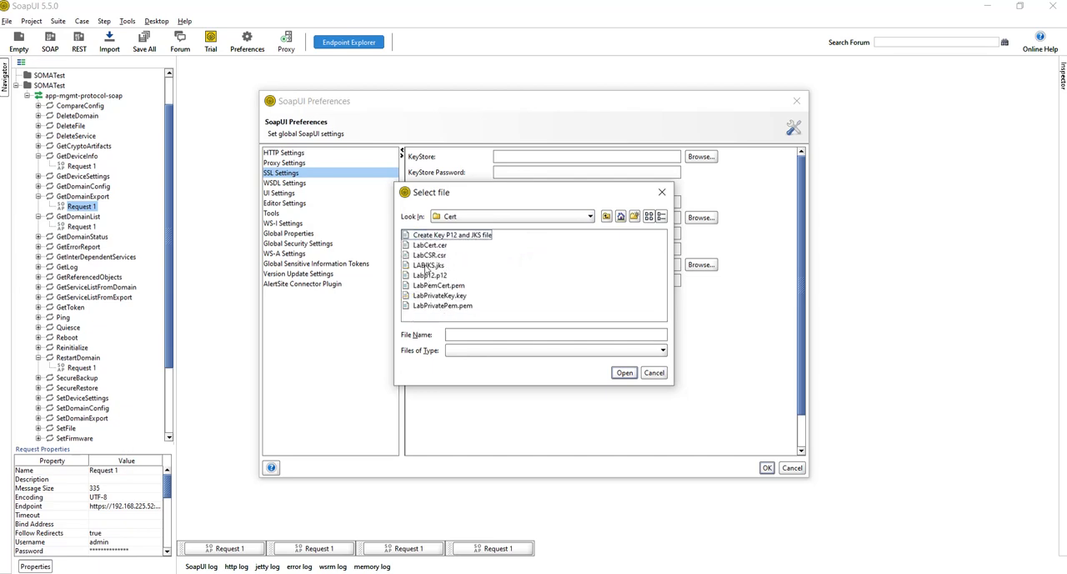
{"action": "left_click", "coordinate": [427, 265]}
{"action": "left_click", "coordinate": [624, 372]}
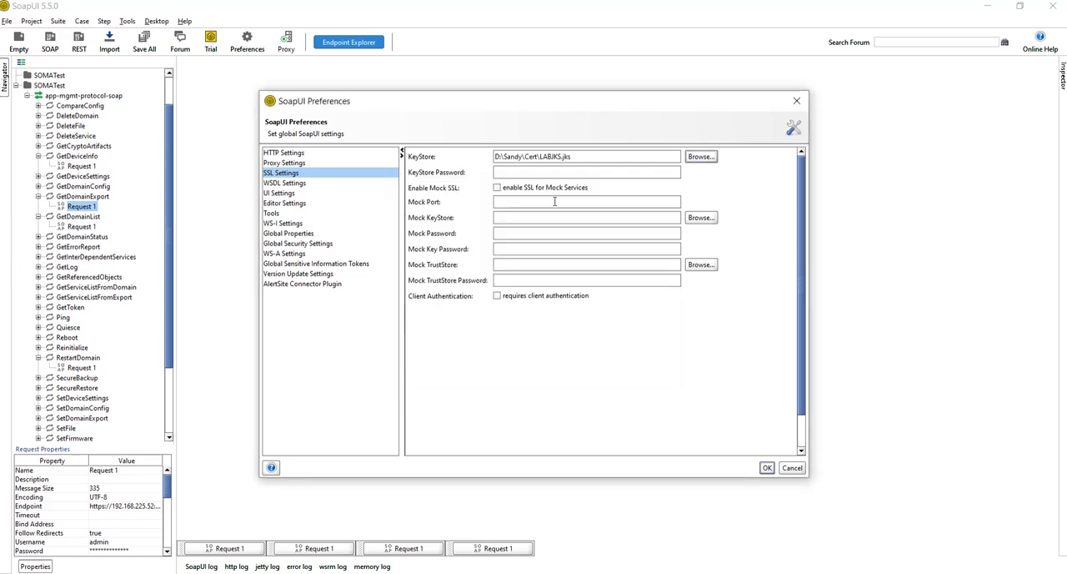
Enter the KeyStore password and save the SoapUI SSL preferences
{"action": "left_click", "coordinate": [525, 173]}
{"action": "type", "text": "1234"}
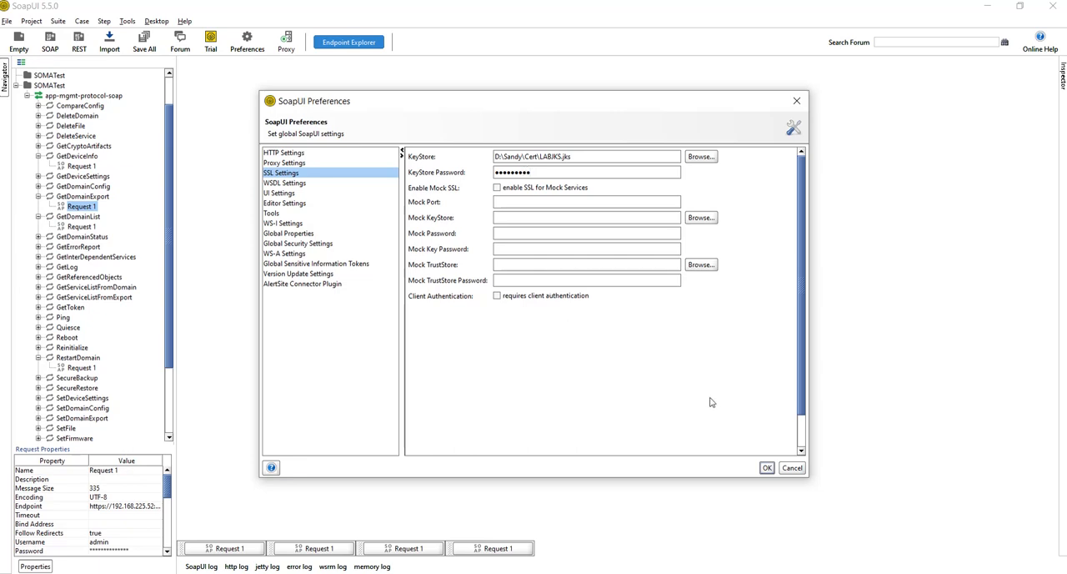
{"action": "left_click", "coordinate": [766, 468]}
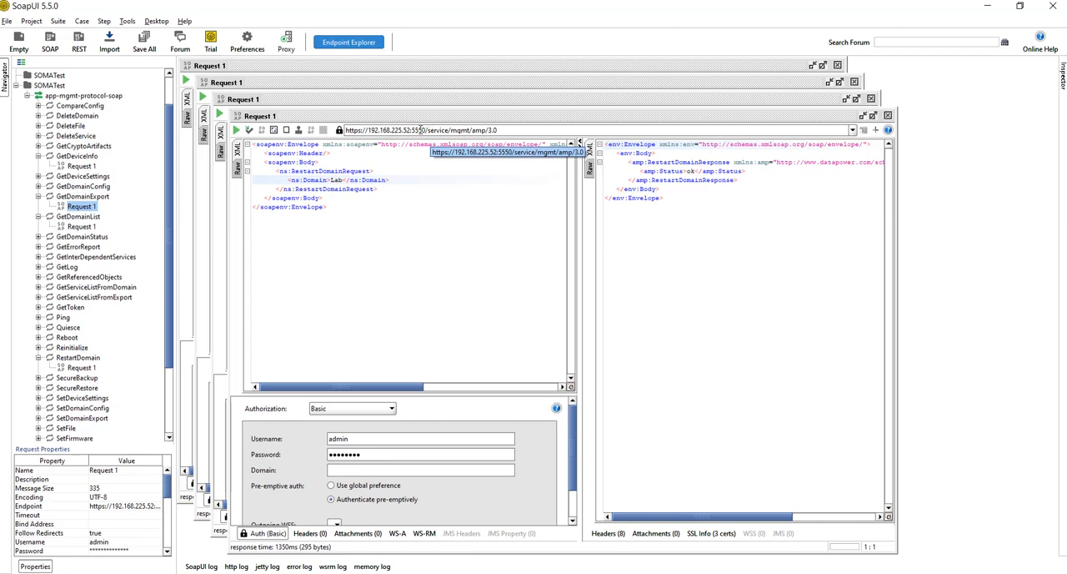
{"action": "left_click", "coordinate": [863, 116]}
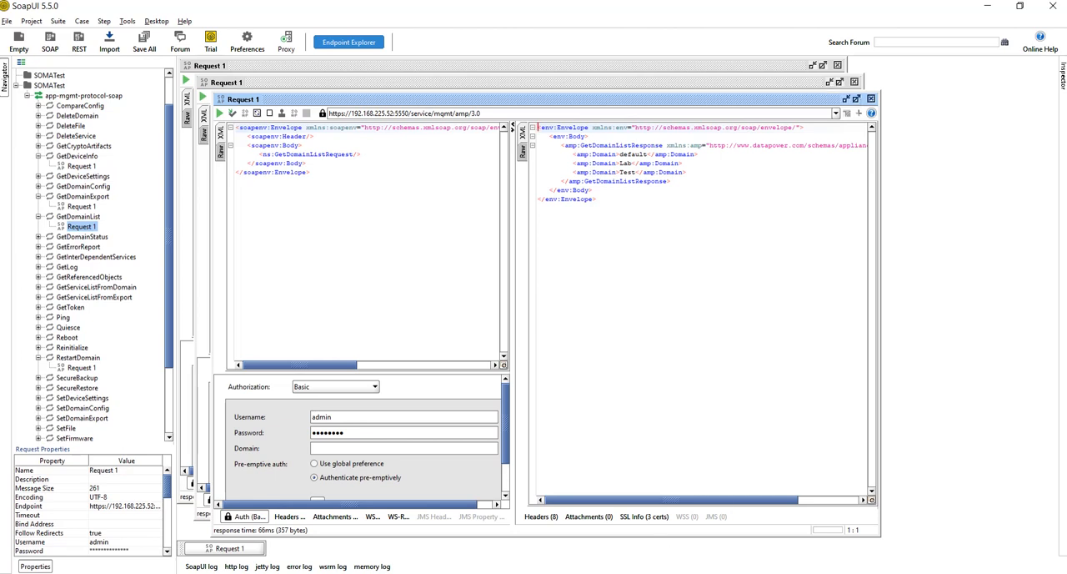
Return to the Cert folder and start importing Labp12.p12 with the Certificate Import Wizard for the current user
{"action": "left_click", "coordinate": [357, 573]}
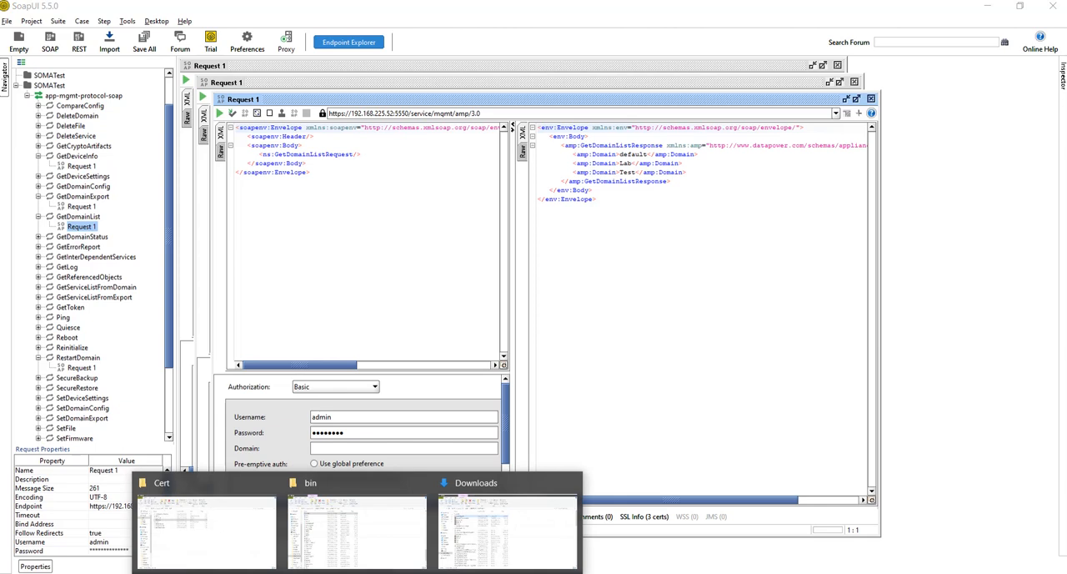
{"action": "mouse_move", "coordinate": [395, 547]}
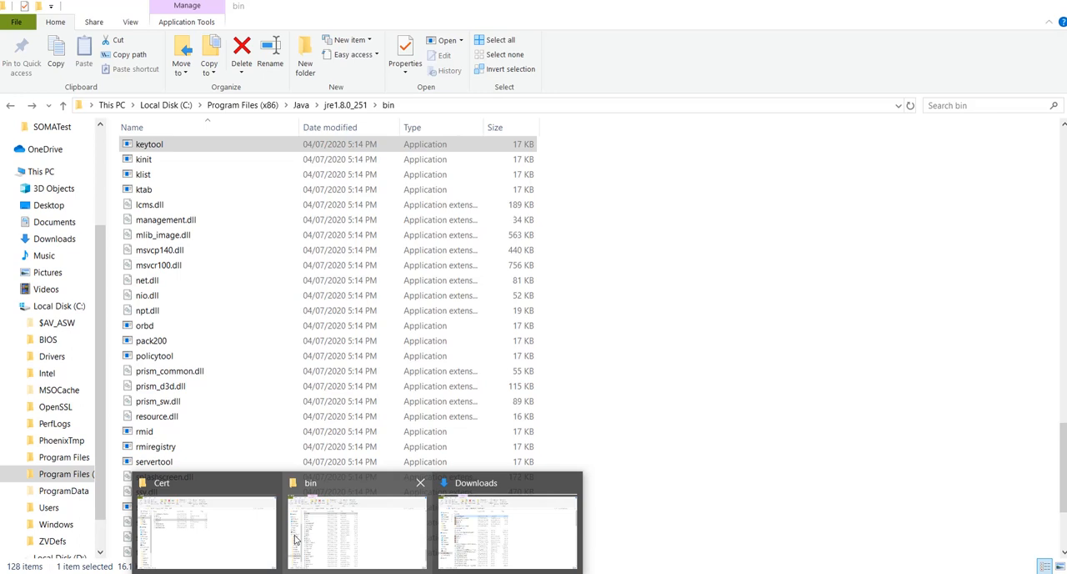
{"action": "left_click", "coordinate": [240, 540]}
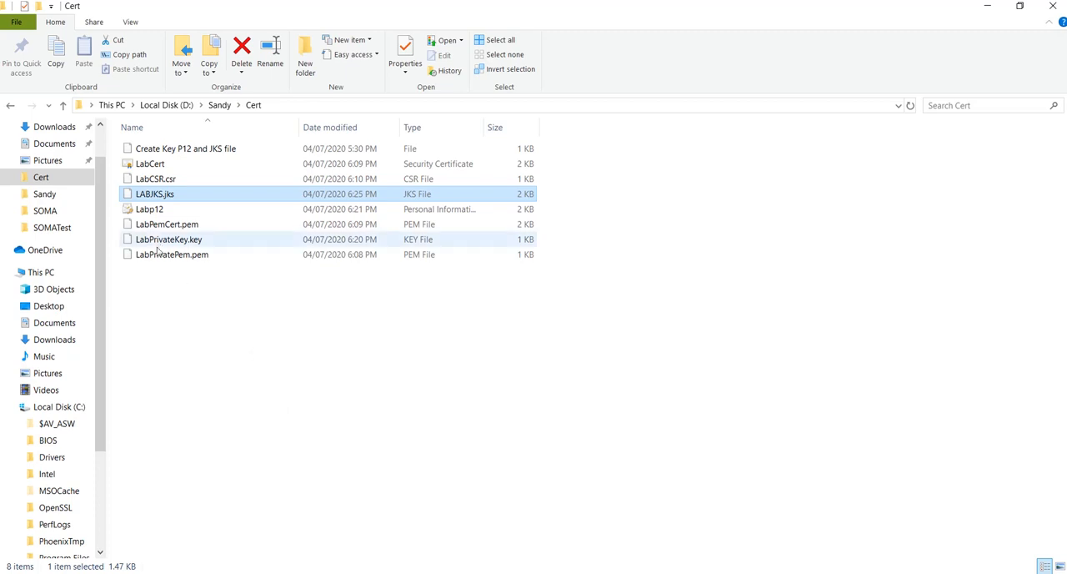
{"action": "double_click", "coordinate": [151, 209]}
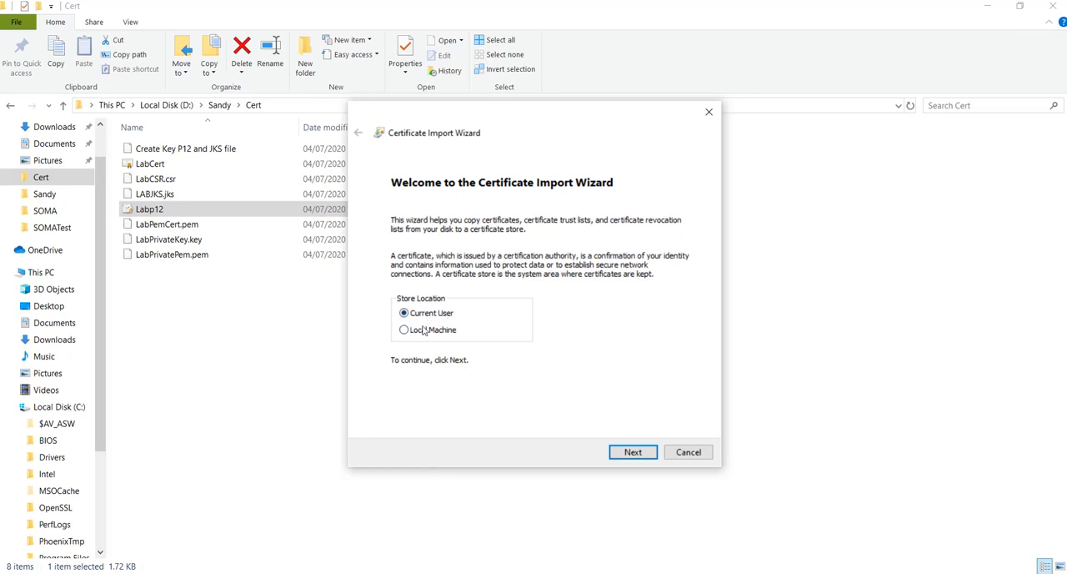
{"action": "left_click", "coordinate": [629, 453]}
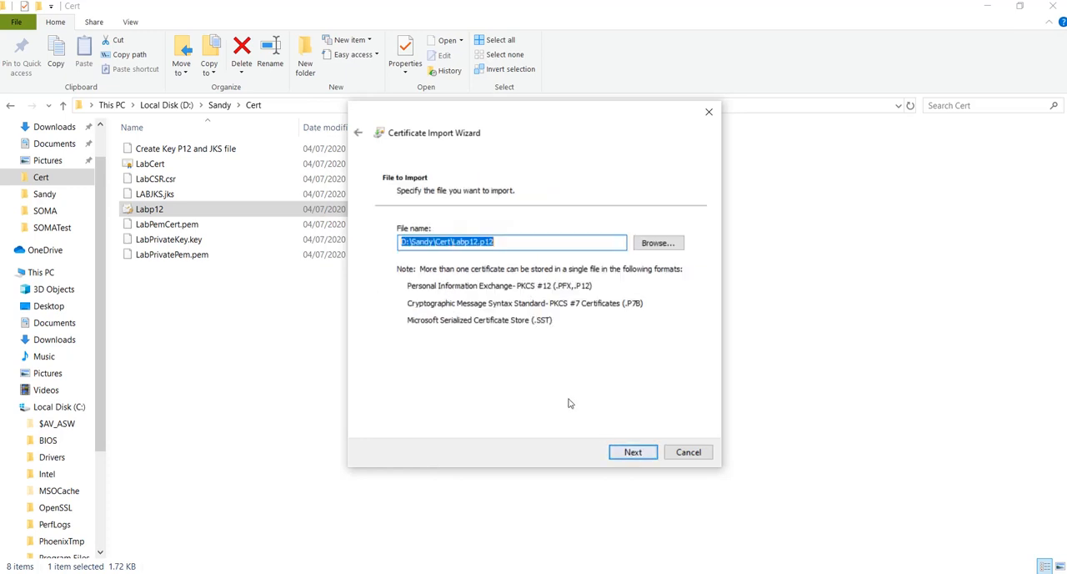
{"action": "left_click", "coordinate": [505, 239]}
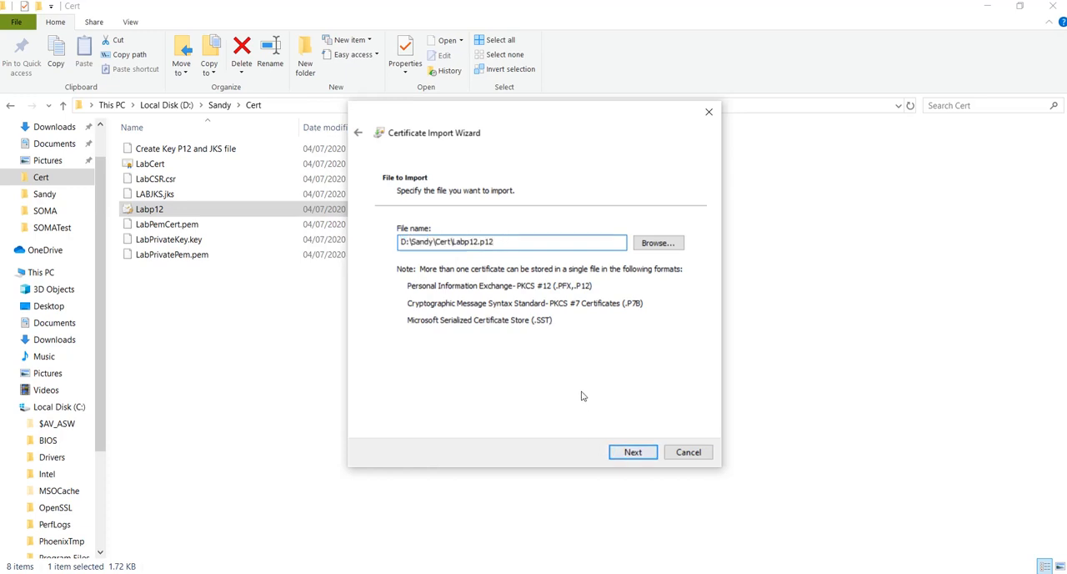
{"action": "left_click", "coordinate": [632, 452]}
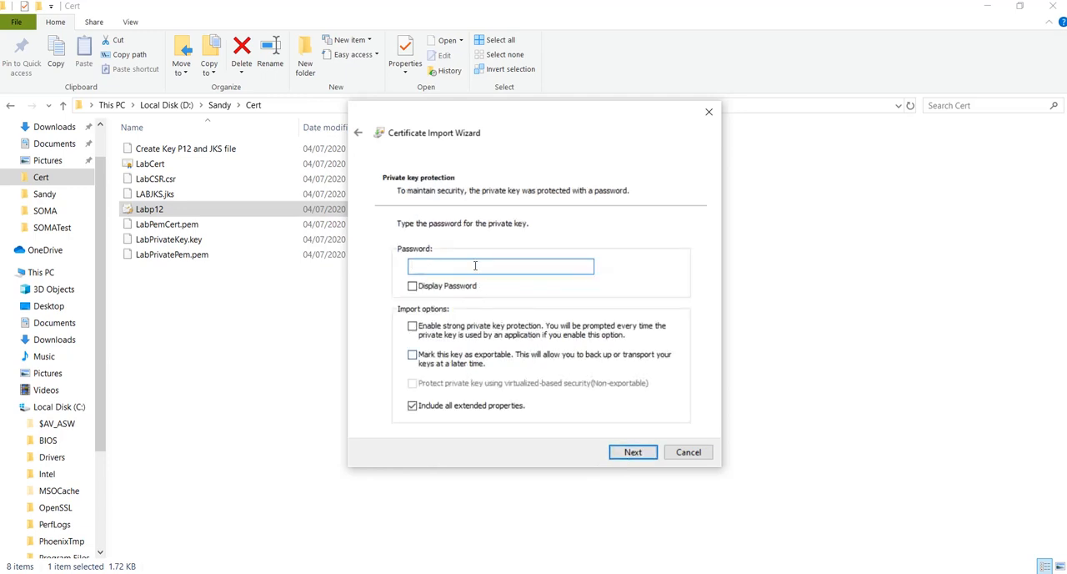
Enter the private key password for Labp12.p12, mark the key as exportable and proceed to the certificate store choice
{"action": "type", "text": "•••••••••"}
{"action": "left_click", "coordinate": [412, 356]}
{"action": "left_click", "coordinate": [634, 453]}
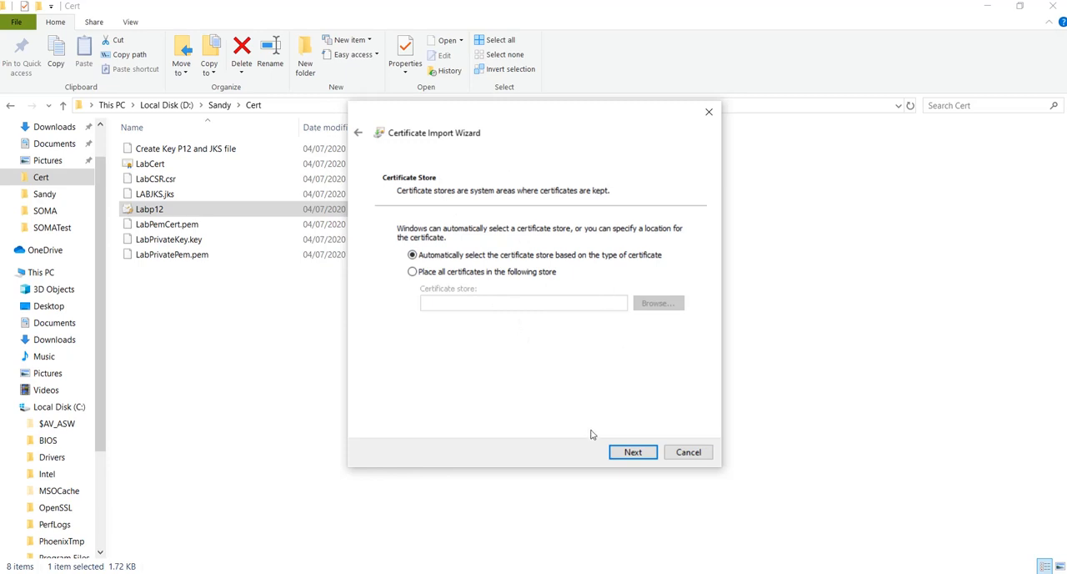
Accept automatic certificate store selection and complete the certificate import
{"action": "left_click", "coordinate": [636, 454]}
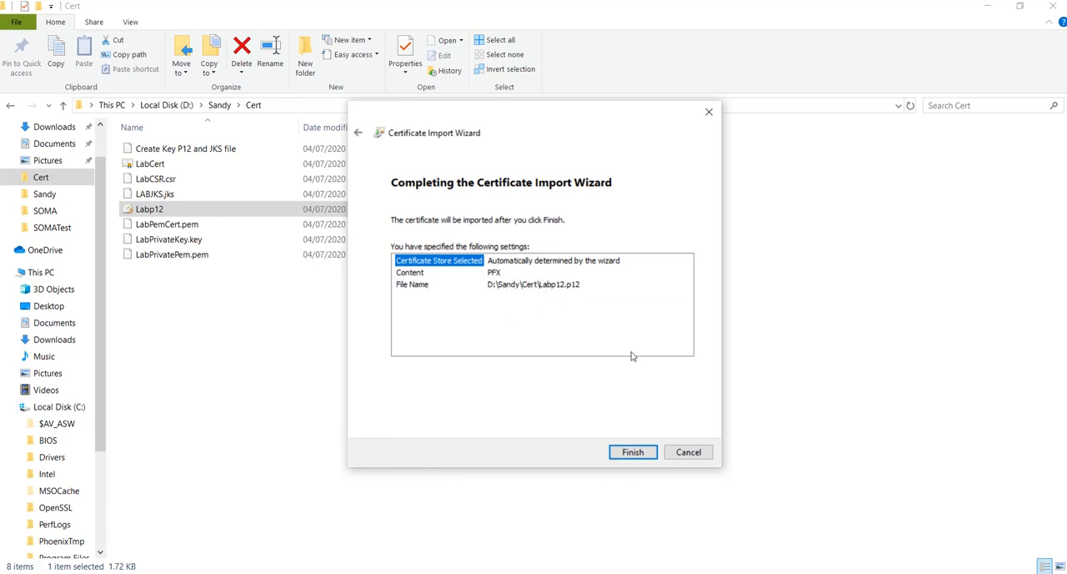
{"action": "left_click", "coordinate": [632, 452]}
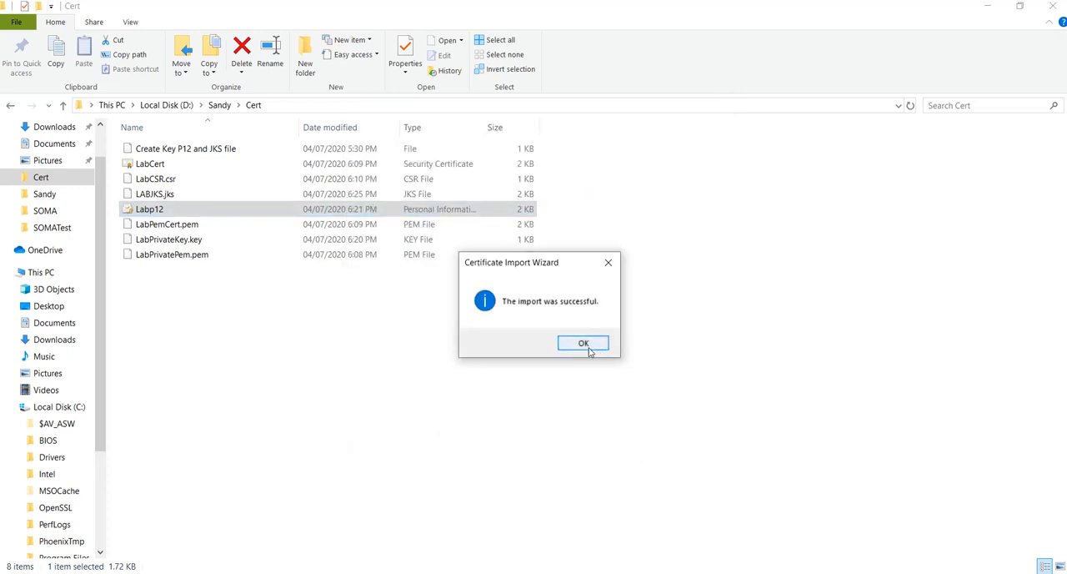
{"action": "left_click", "coordinate": [586, 346]}
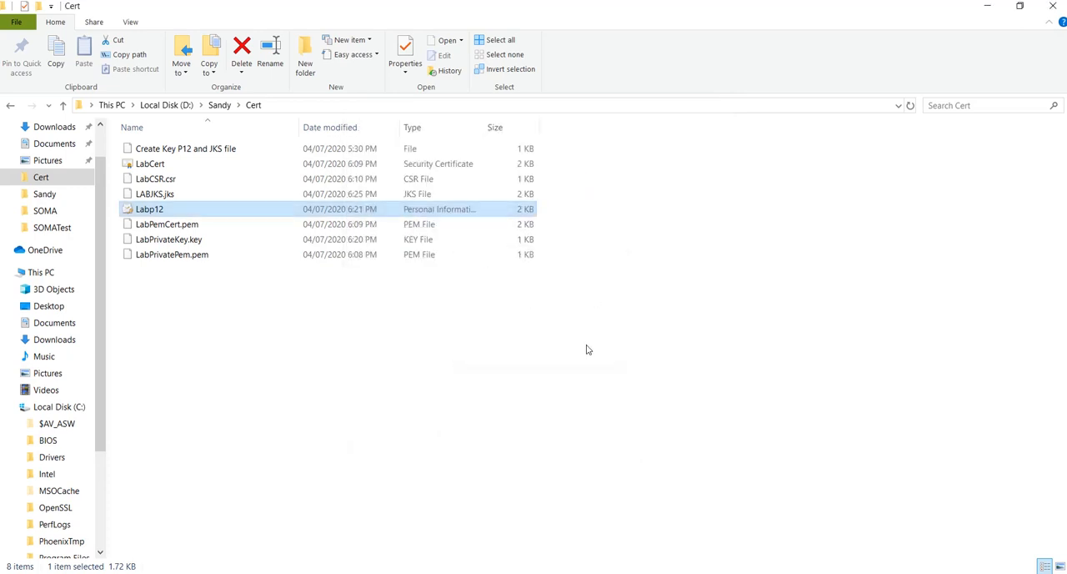
Switch to Chrome and open its settings in a new tab
{"action": "mouse_move", "coordinate": [600, 573]}
{"action": "left_click", "coordinate": [598, 534]}
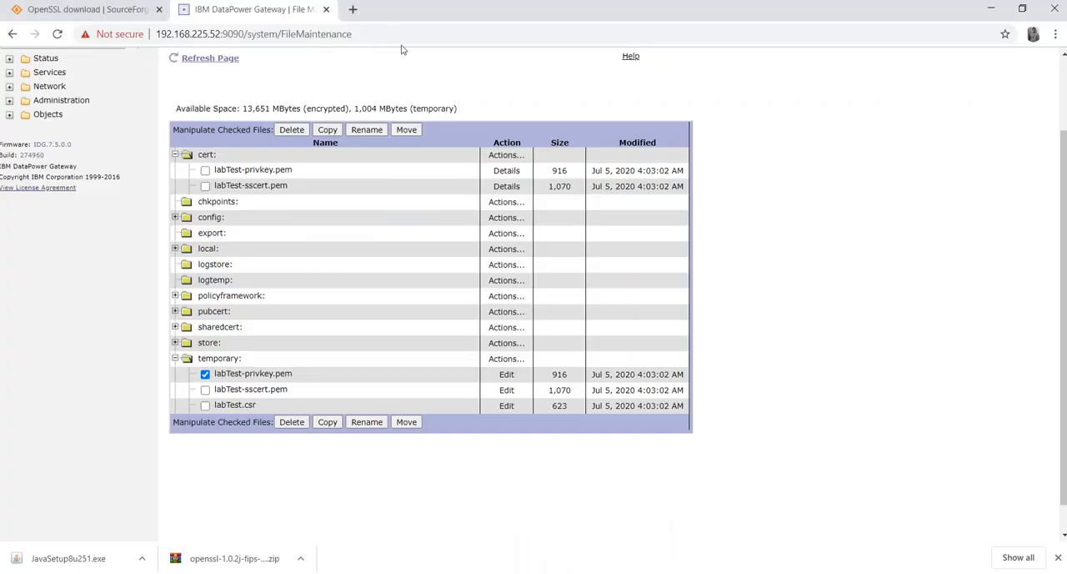
{"action": "left_click", "coordinate": [351, 10]}
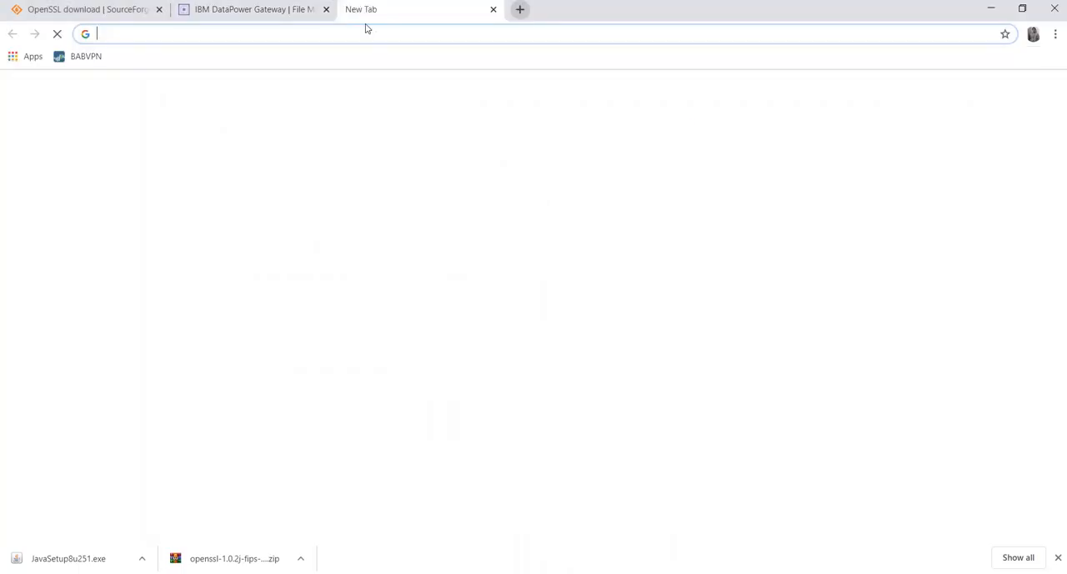
{"action": "left_click", "coordinate": [1056, 34]}
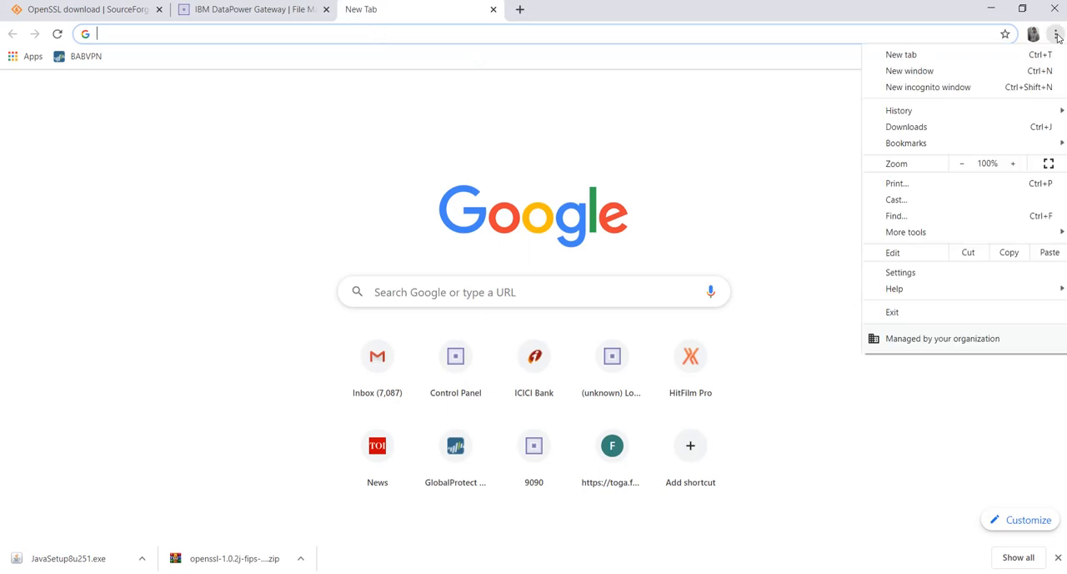
{"action": "left_click", "coordinate": [919, 277]}
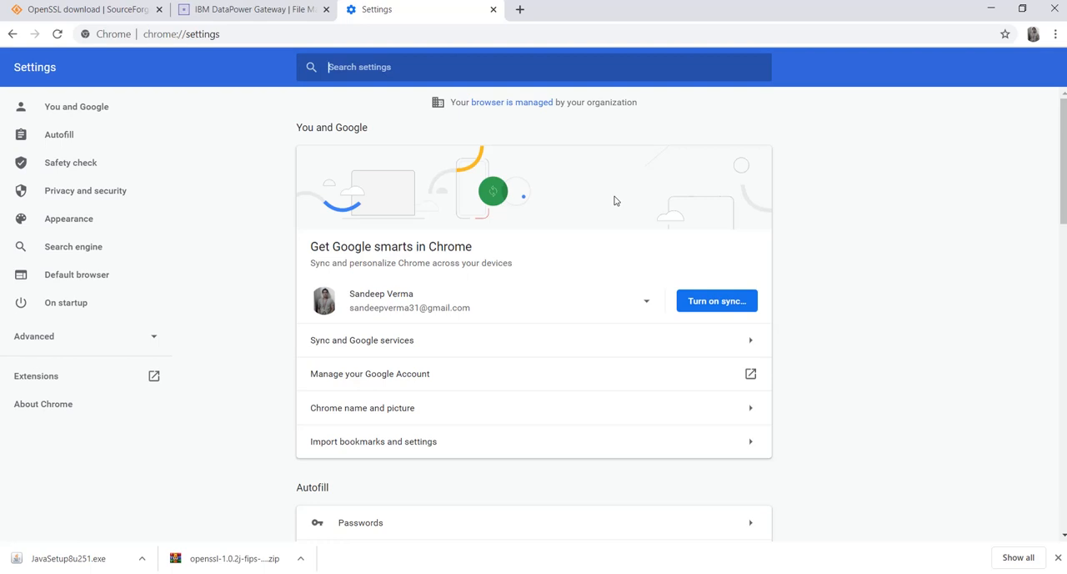
Search the settings for "manage certi" and open Manage certificates from the Security settings
{"action": "left_click", "coordinate": [407, 65]}
{"action": "type", "text": "manage certi"}
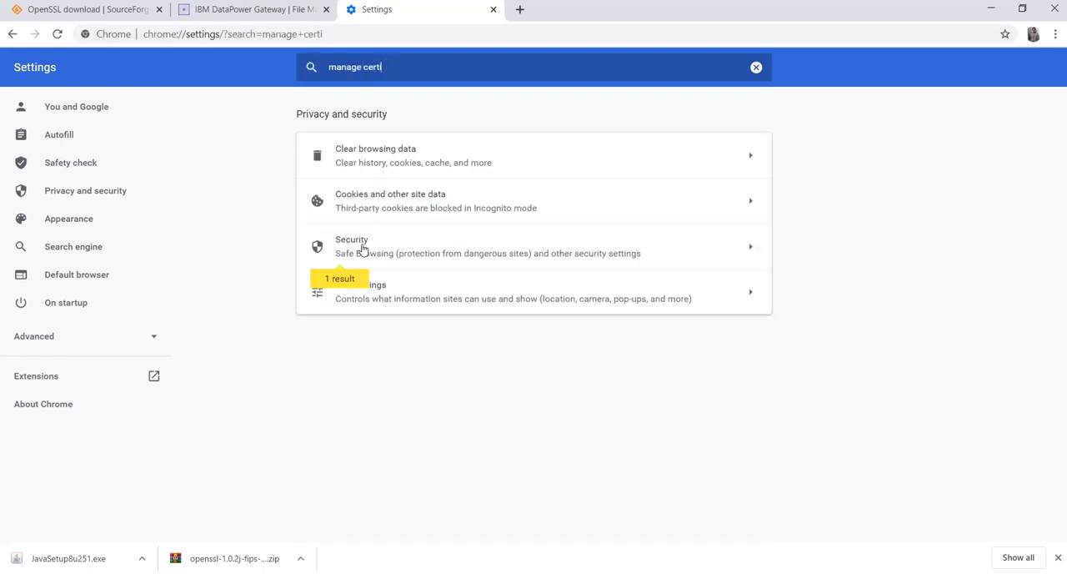
{"action": "left_click", "coordinate": [362, 247]}
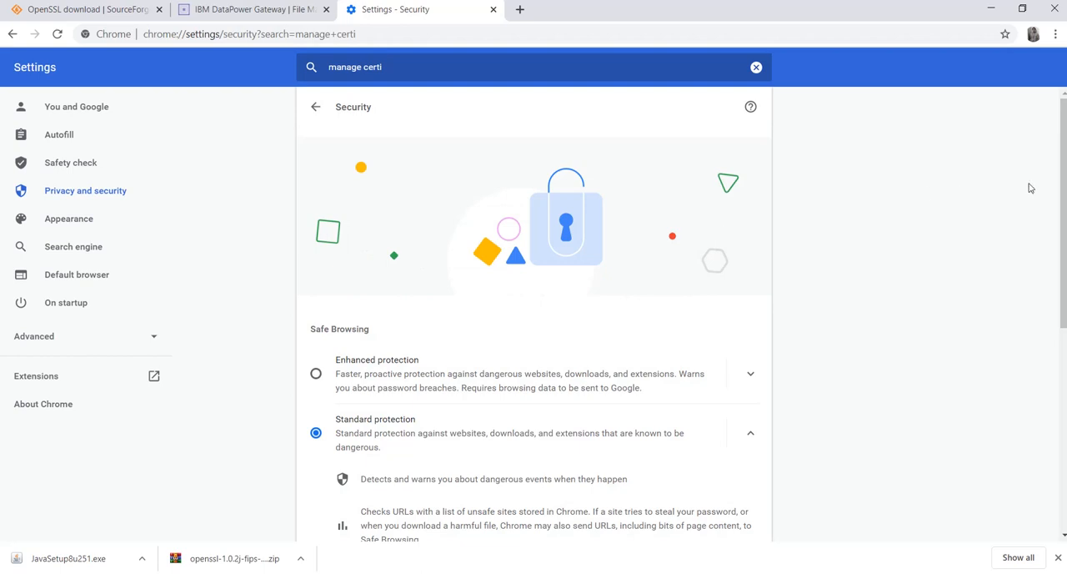
{"action": "left_click_drag", "start_coordinate": [1062, 185], "coordinate": [1057, 245]}
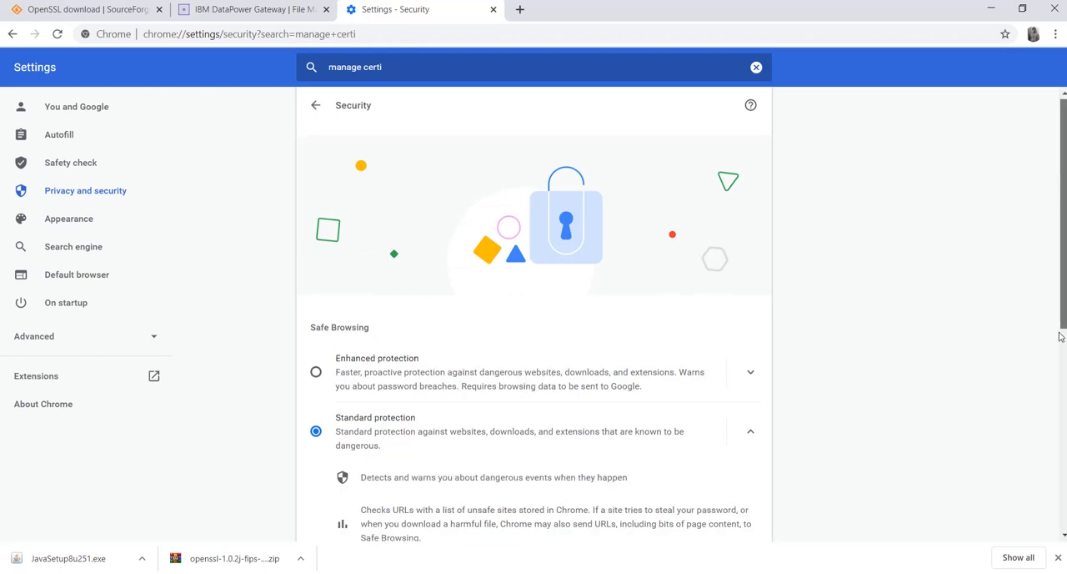
{"action": "scroll", "coordinate": [1061, 292], "scroll_direction": "down", "scroll_amount": 4}
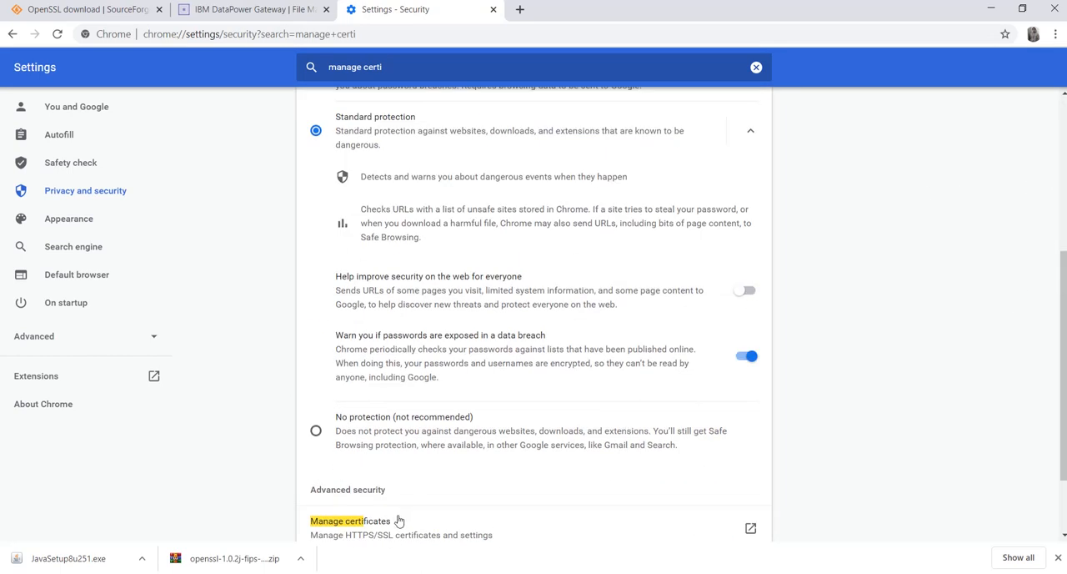
{"action": "left_click", "coordinate": [364, 533]}
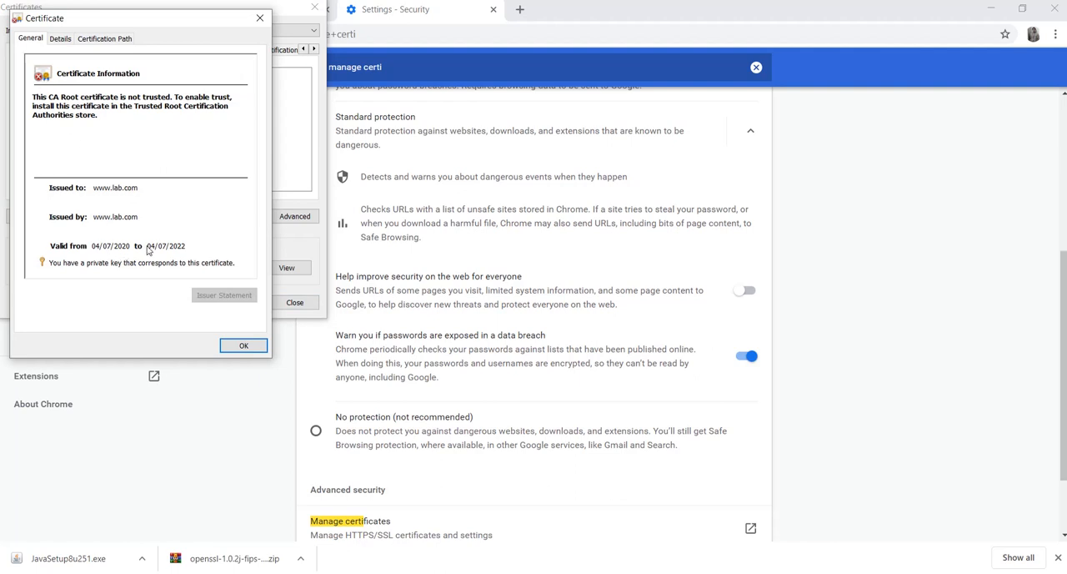
{"action": "left_click", "coordinate": [60, 39]}
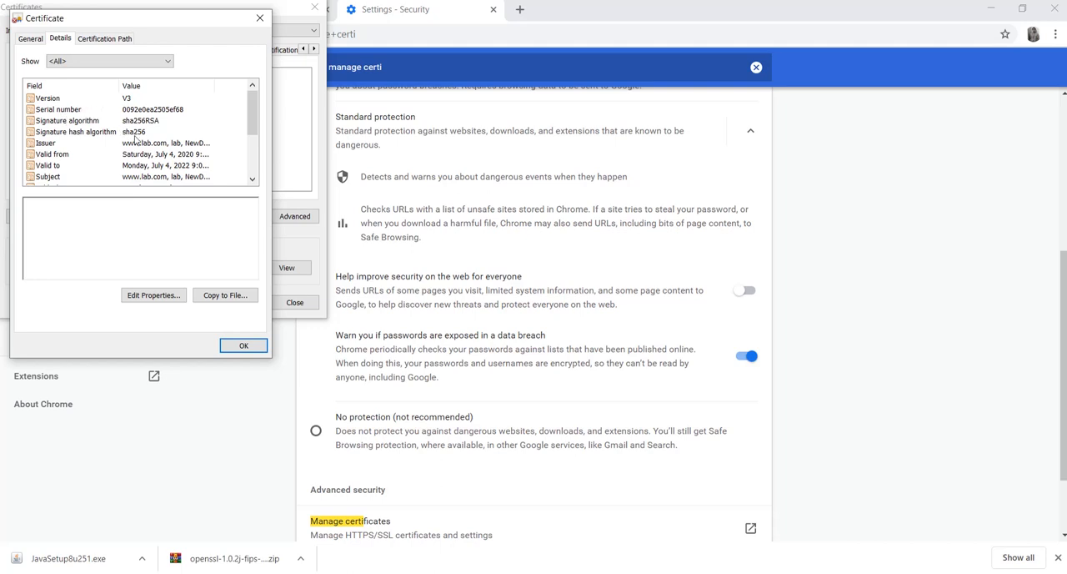
{"action": "left_click", "coordinate": [168, 156]}
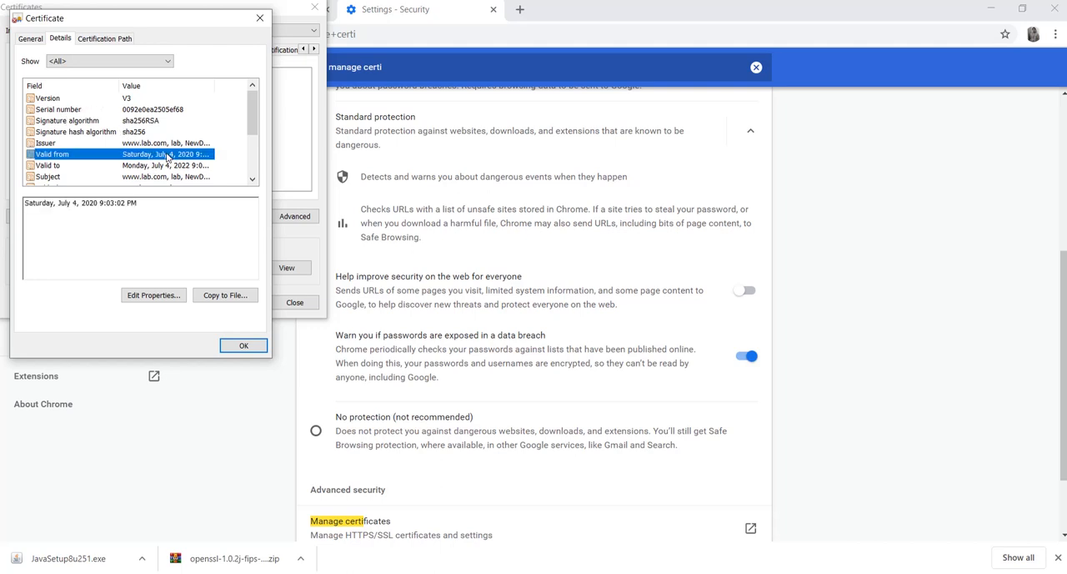
{"action": "left_click", "coordinate": [168, 166]}
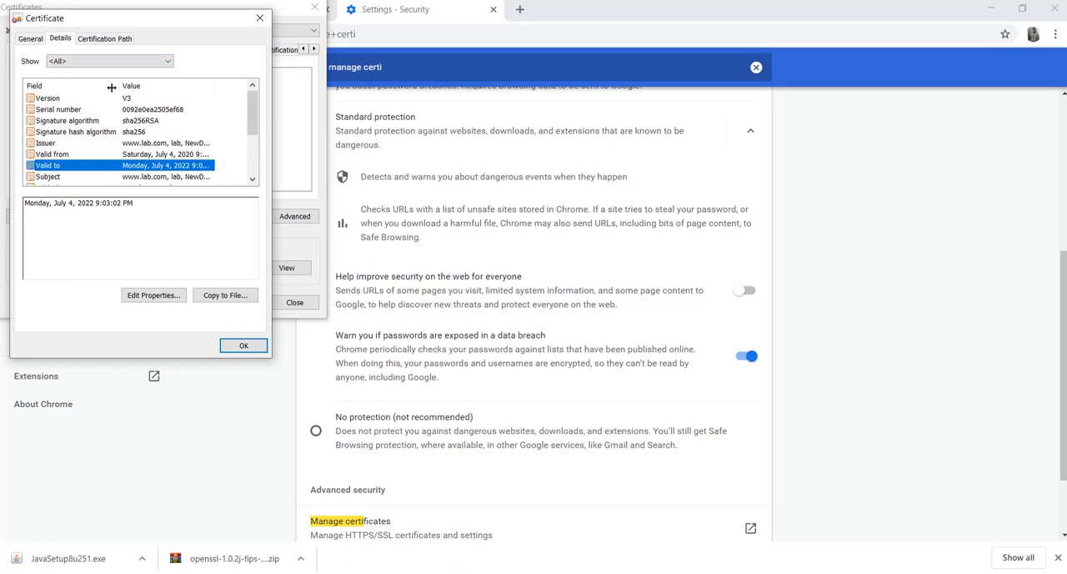
{"action": "left_click", "coordinate": [104, 38]}
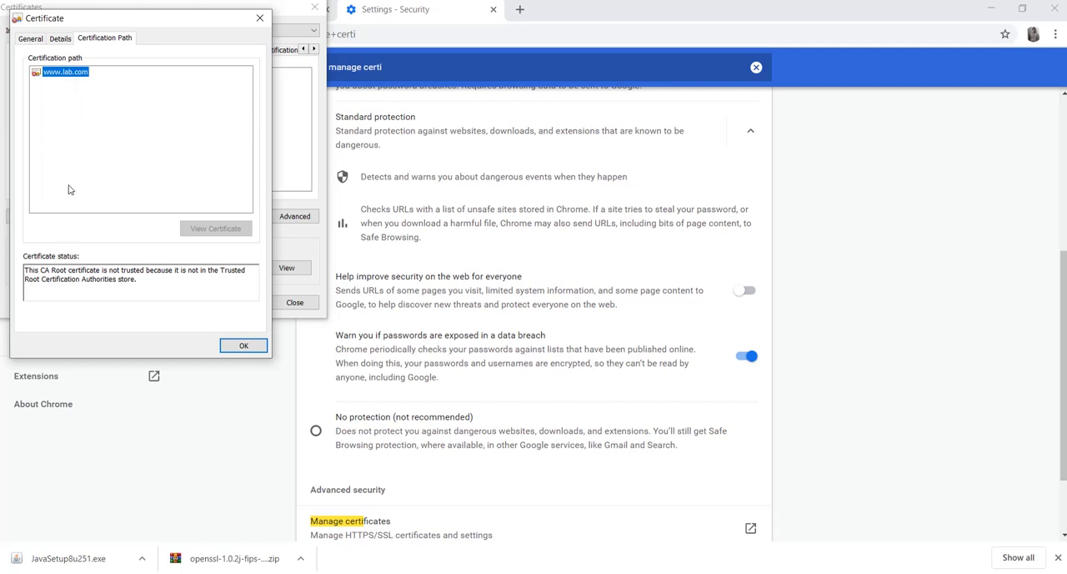
{"action": "left_click", "coordinate": [60, 39]}
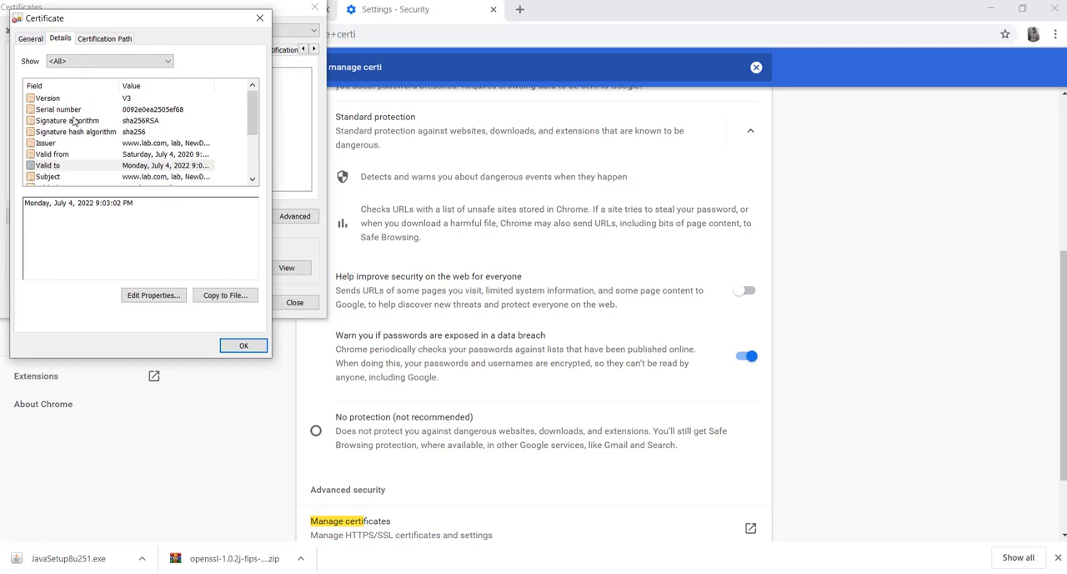
{"action": "left_click", "coordinate": [52, 175]}
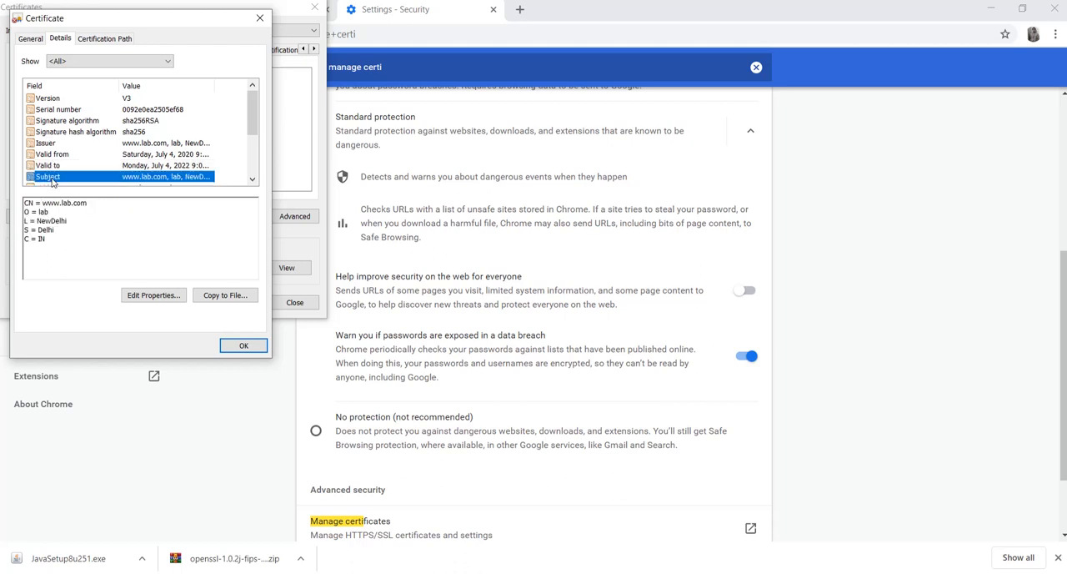
{"action": "left_click", "coordinate": [52, 165]}
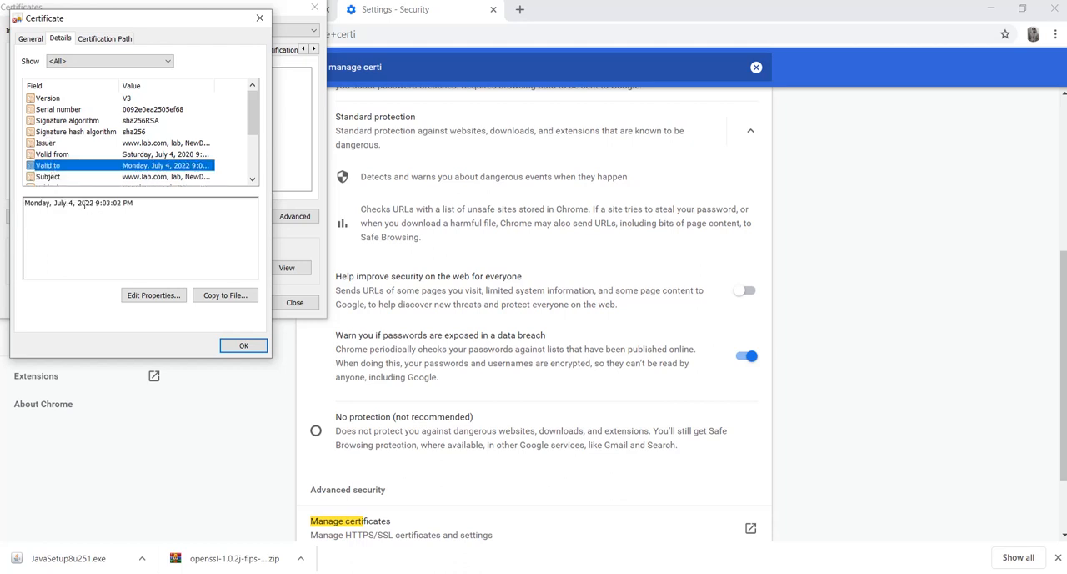
{"action": "left_click", "coordinate": [224, 298]}
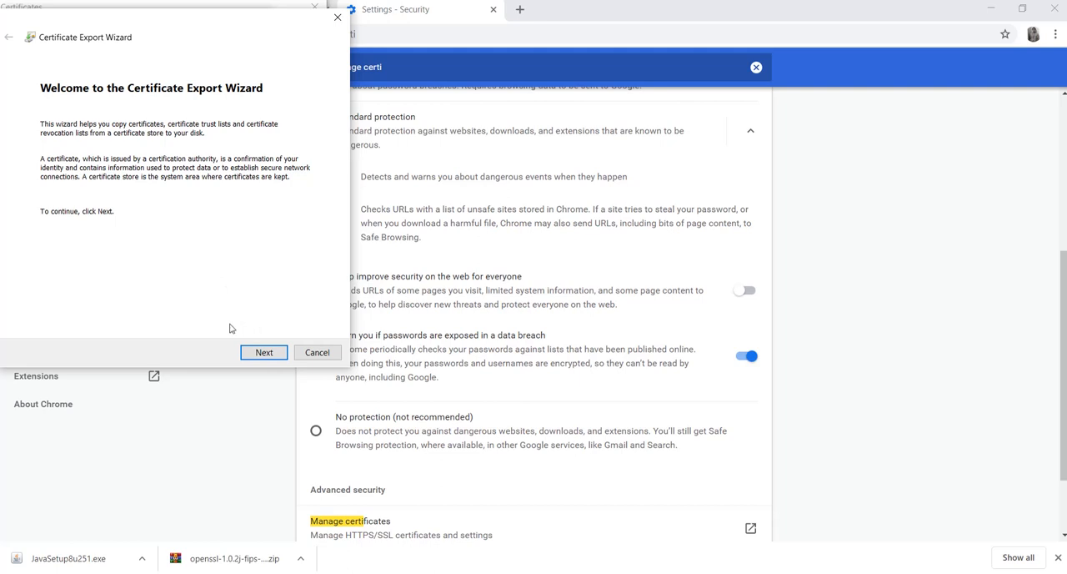
{"action": "left_click", "coordinate": [263, 351]}
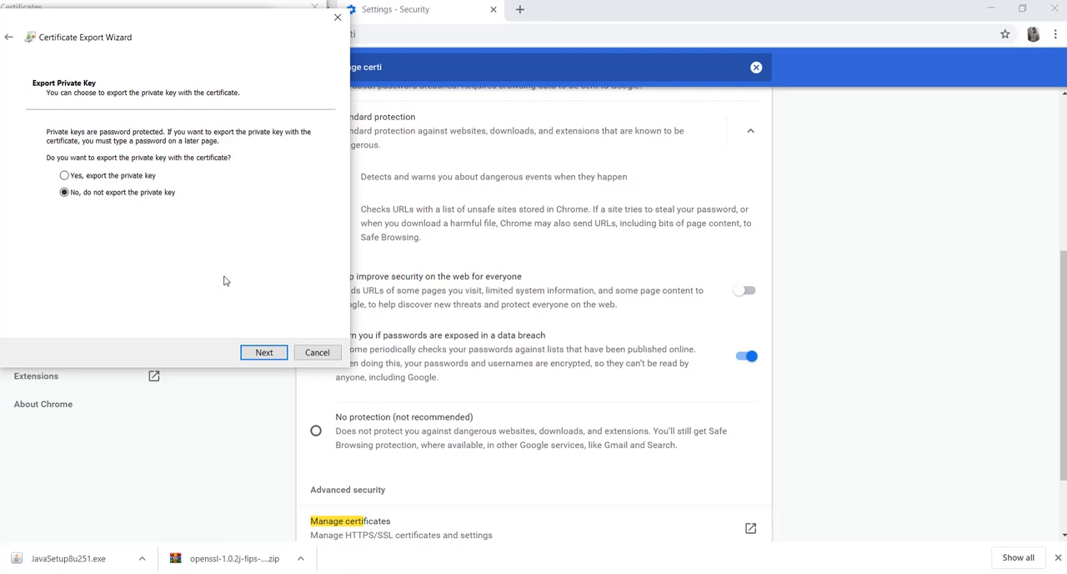
{"action": "left_click", "coordinate": [263, 355]}
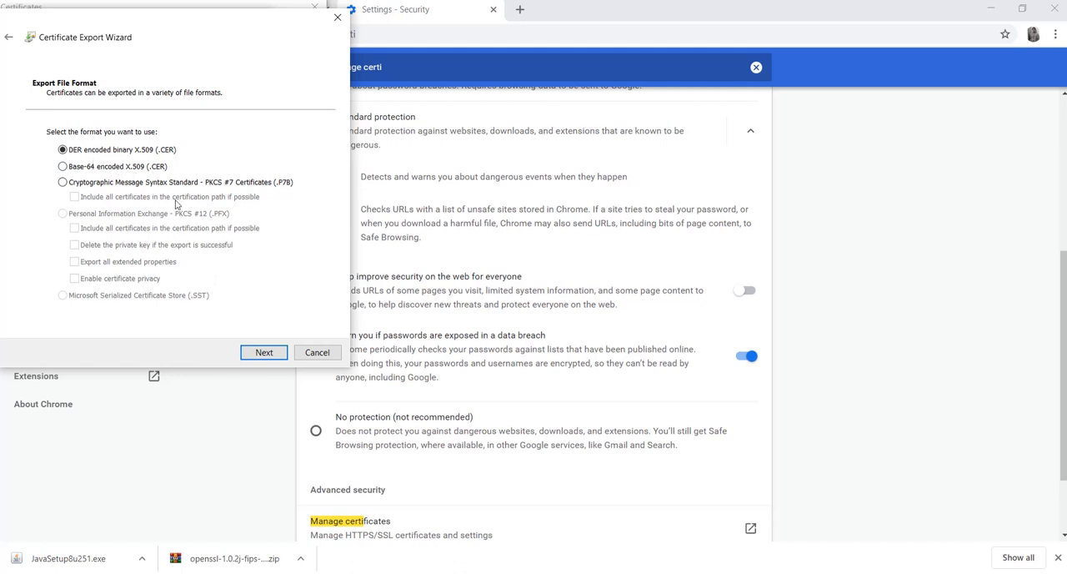
{"action": "left_click", "coordinate": [260, 353]}
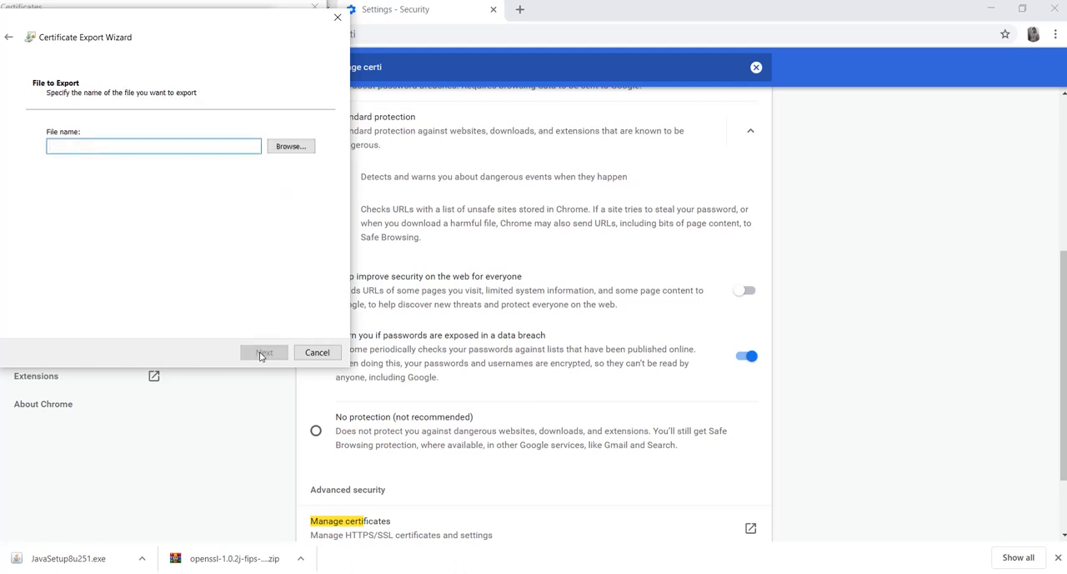
Set the export destination to a file named LabTest in the Cert folder on drive D
{"action": "left_click", "coordinate": [284, 147]}
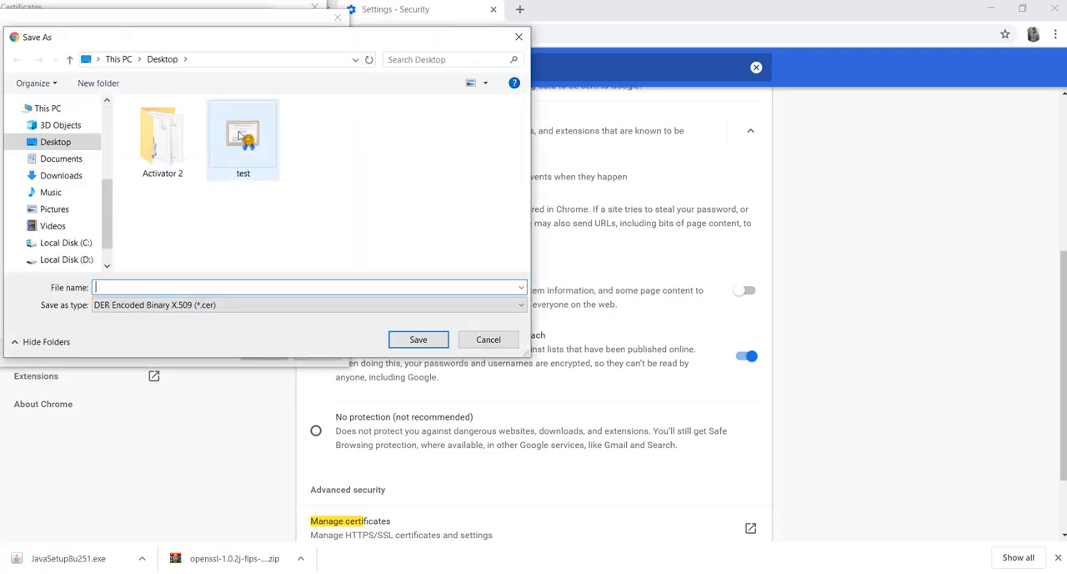
{"action": "left_click", "coordinate": [75, 261]}
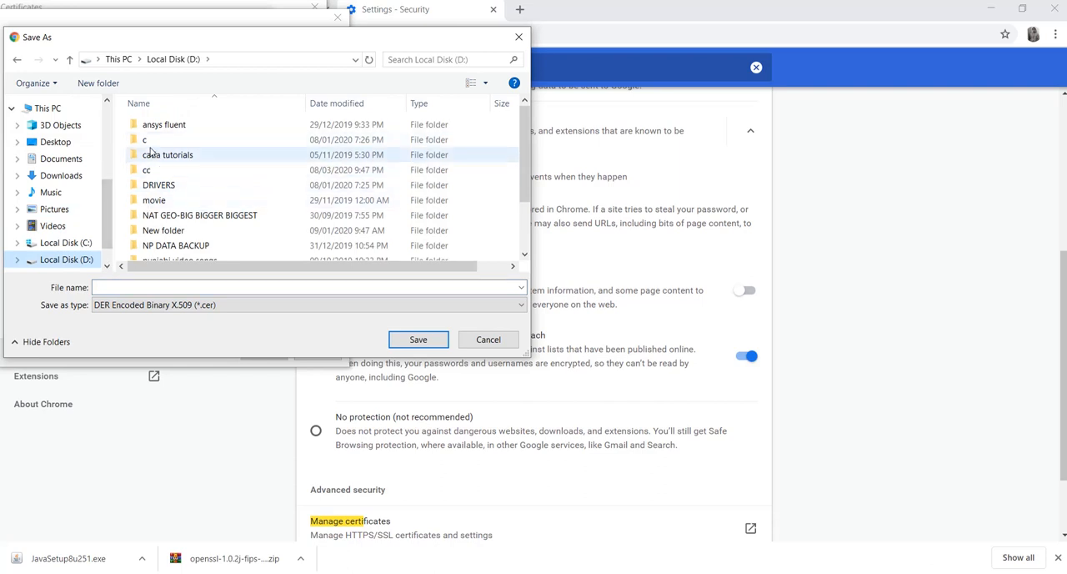
{"action": "scroll", "coordinate": [153, 156], "scroll_direction": "down", "scroll_amount": 2}
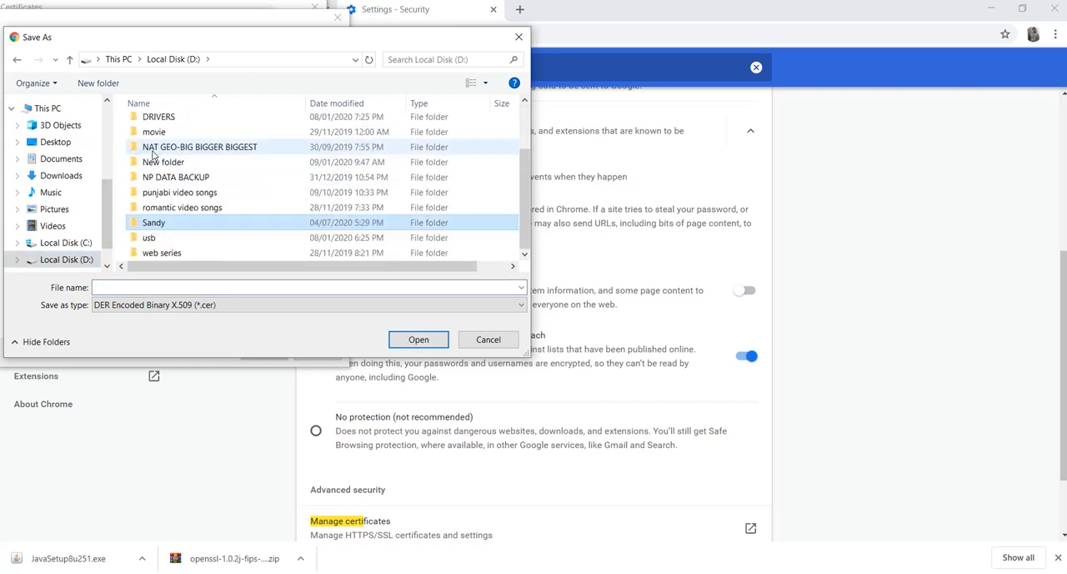
{"action": "double_click", "coordinate": [161, 219]}
{"action": "double_click", "coordinate": [161, 147]}
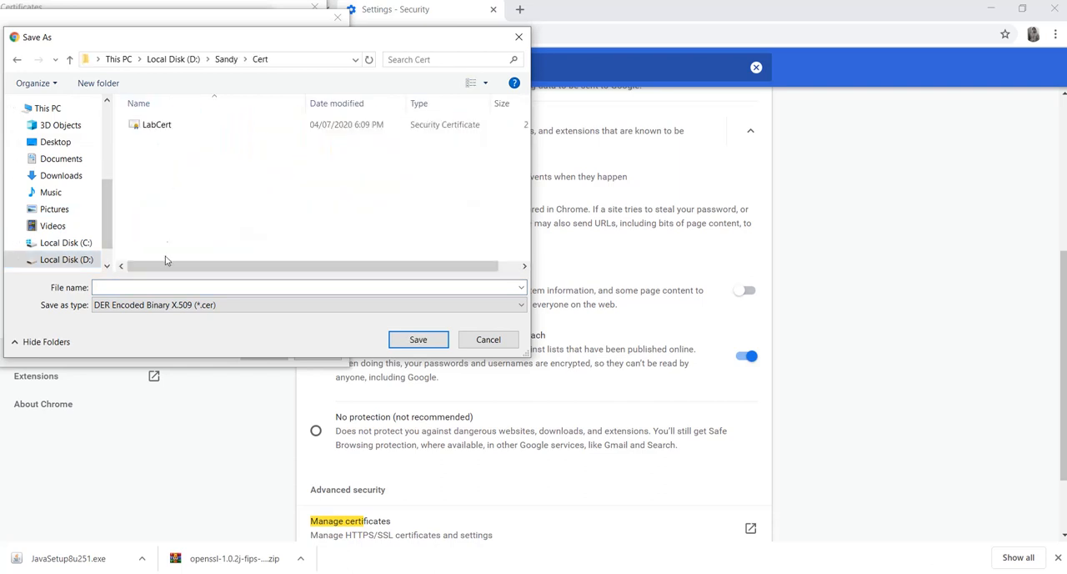
{"action": "left_click", "coordinate": [157, 286]}
{"action": "type", "text": "LA"}
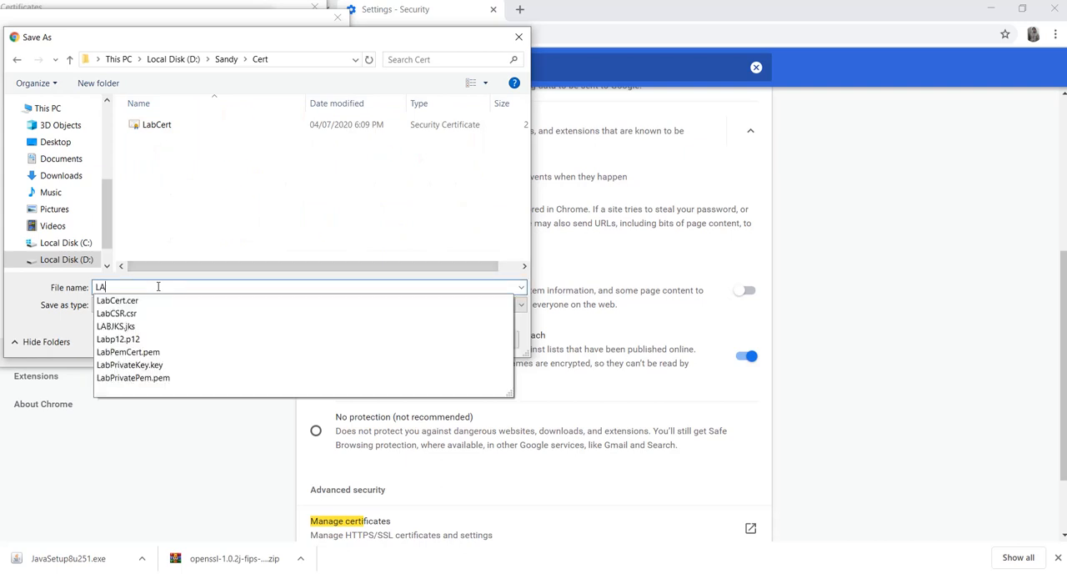
{"action": "type", "text": "btes"}
{"action": "key", "text": "BackSpace"}
{"action": "type", "text": "Test"}
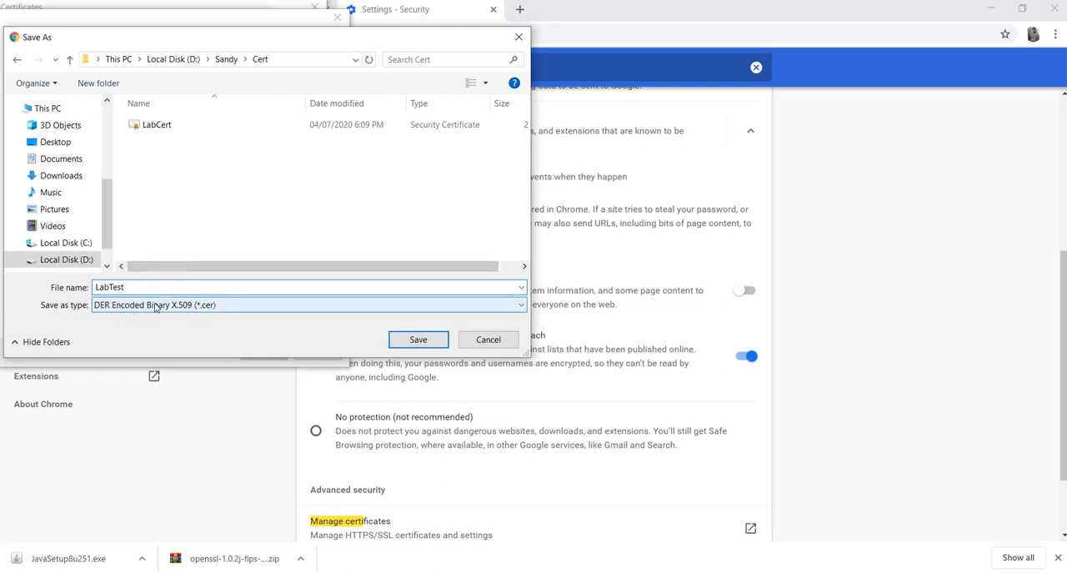
{"action": "left_click", "coordinate": [417, 343]}
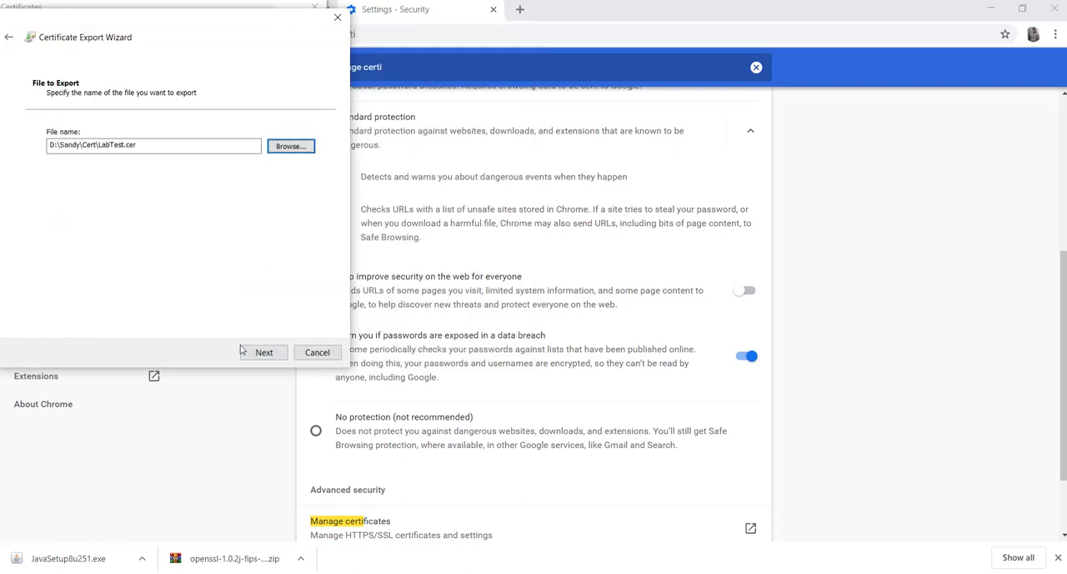
Complete the export of the certificate to LabTest.cer and dismiss the confirmation
{"action": "left_click", "coordinate": [259, 354]}
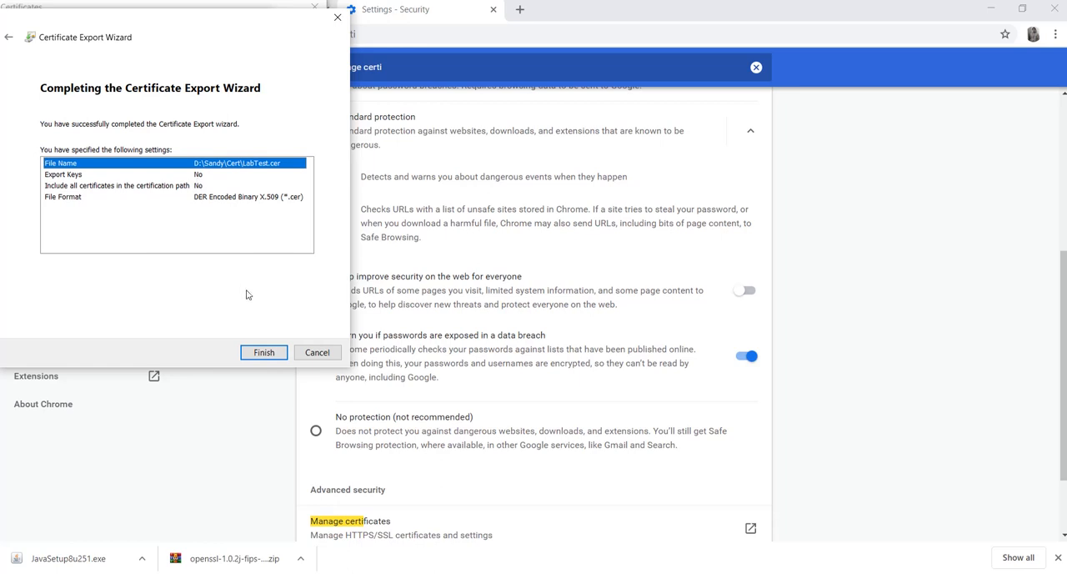
{"action": "left_click", "coordinate": [265, 354]}
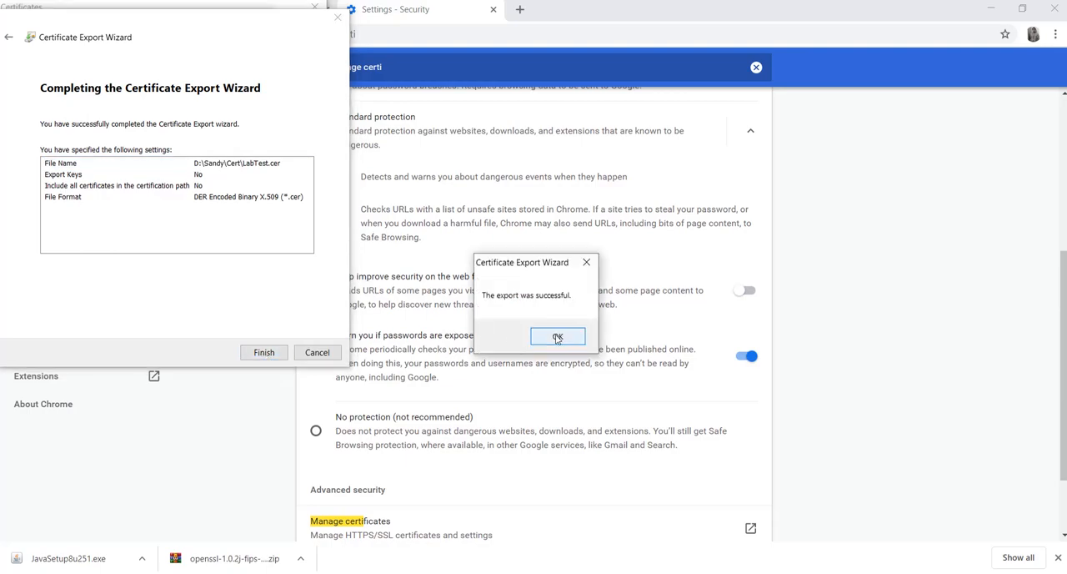
{"action": "left_click", "coordinate": [558, 337]}
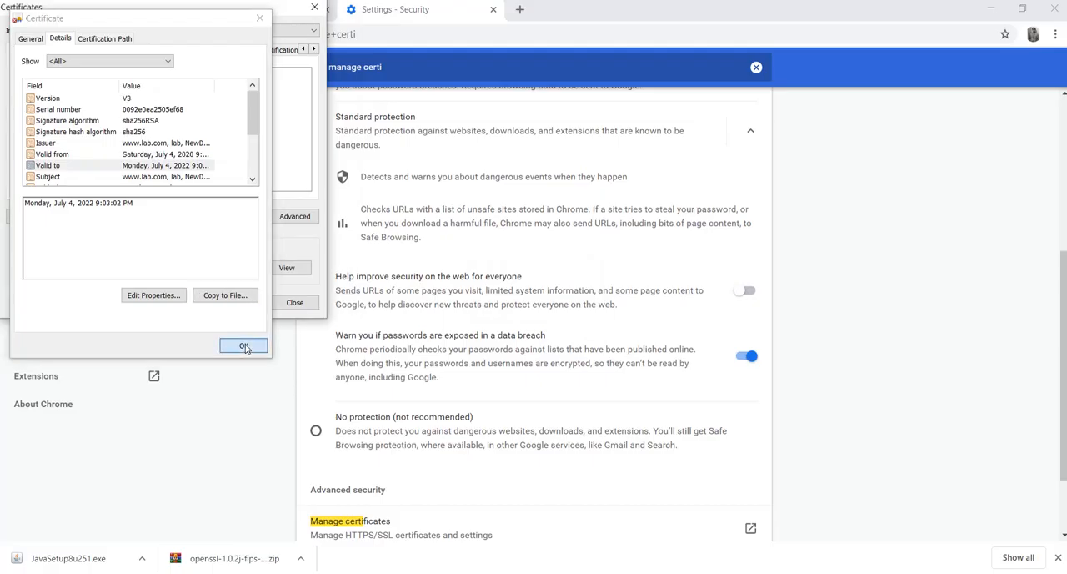
Close the certificate details, the certificate manager and the Chrome security settings page
{"action": "left_click", "coordinate": [243, 345]}
{"action": "left_click", "coordinate": [315, 7]}
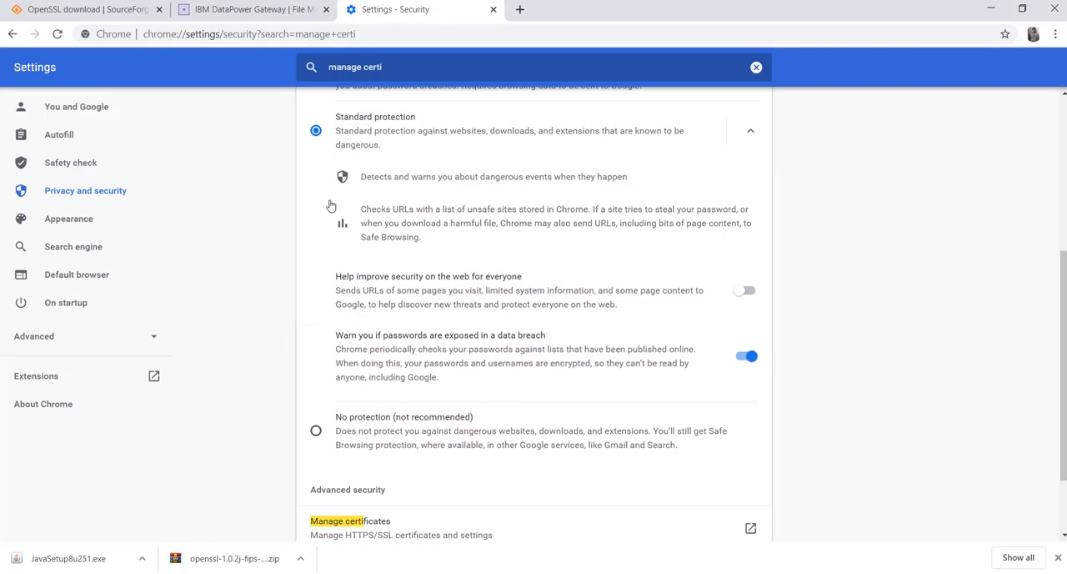
{"action": "left_click", "coordinate": [492, 9]}
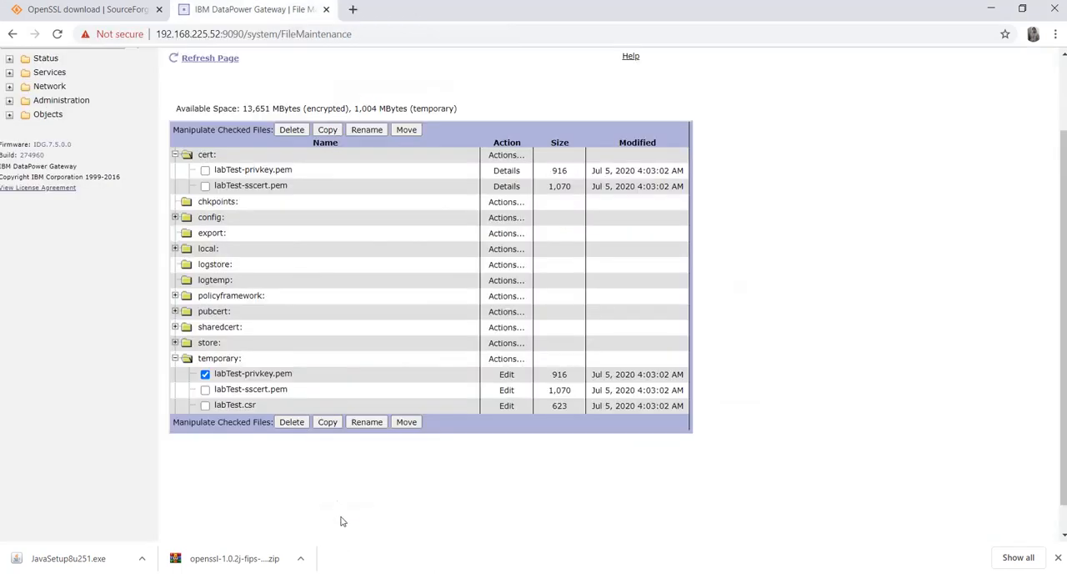
Open the exported LabTest certificate from the Cert folder in File Explorer, examine its general information, details and certification path, and close it
{"action": "left_click", "coordinate": [362, 573]}
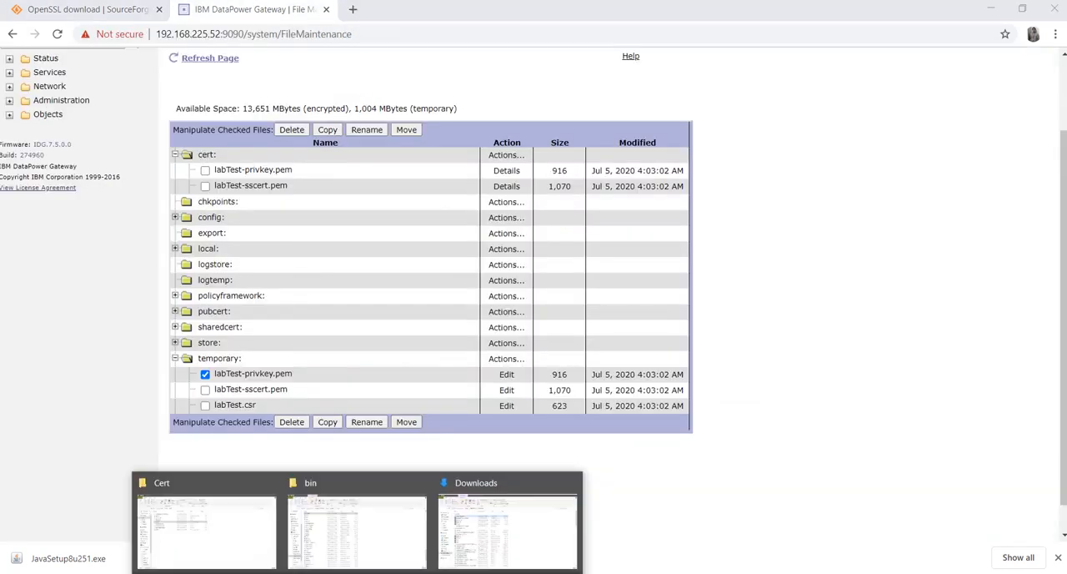
{"action": "left_click", "coordinate": [237, 527]}
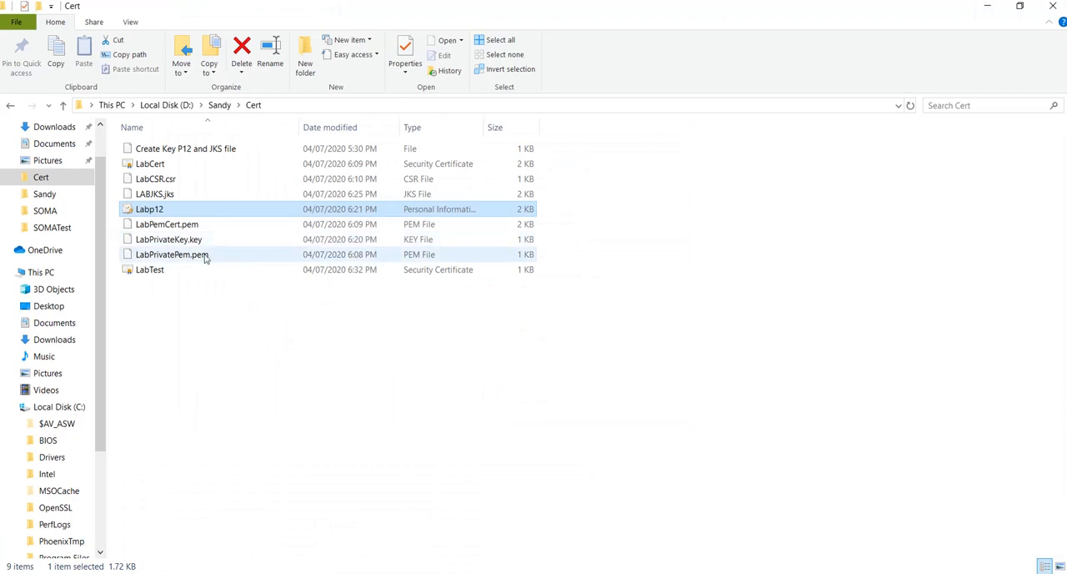
{"action": "left_click", "coordinate": [151, 270]}
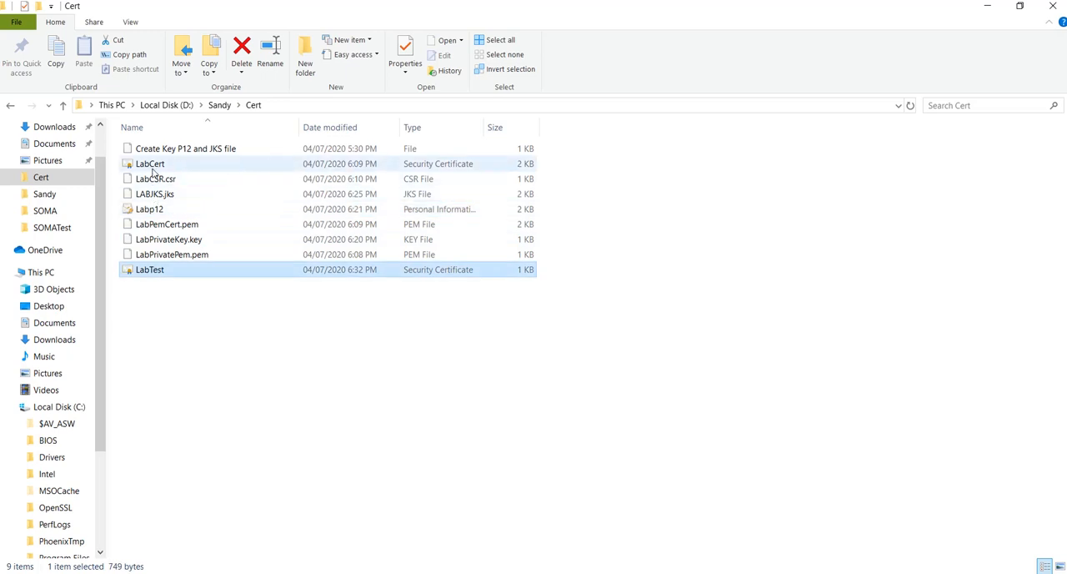
{"action": "double_click", "coordinate": [150, 271]}
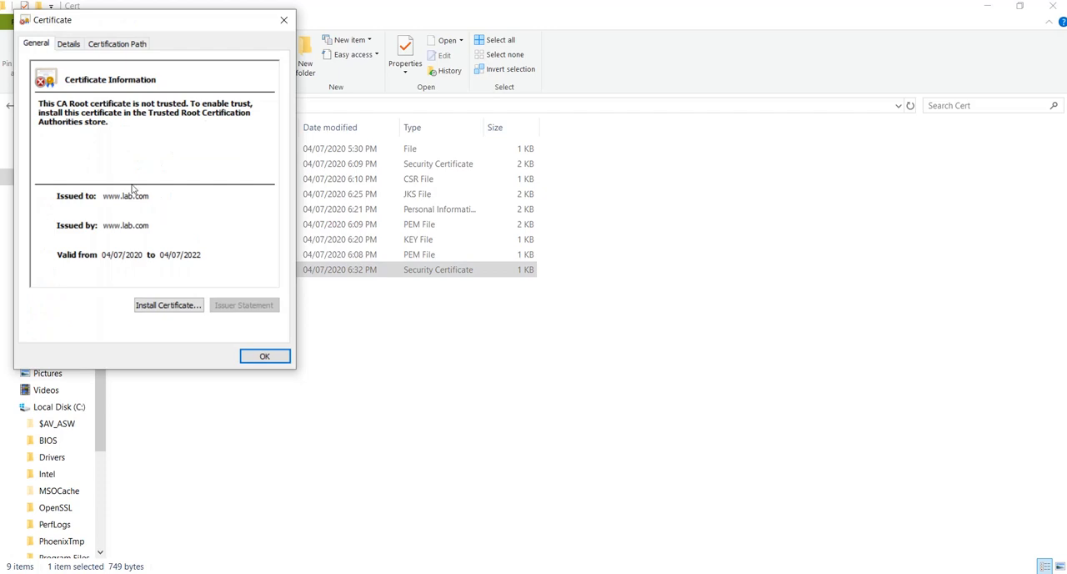
{"action": "left_click", "coordinate": [74, 49]}
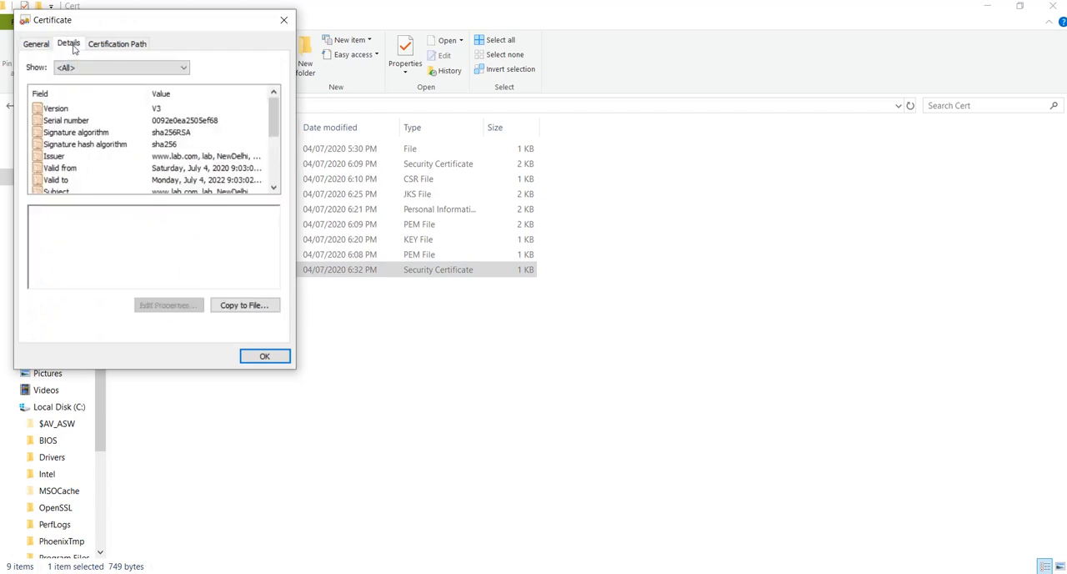
{"action": "left_click", "coordinate": [131, 45]}
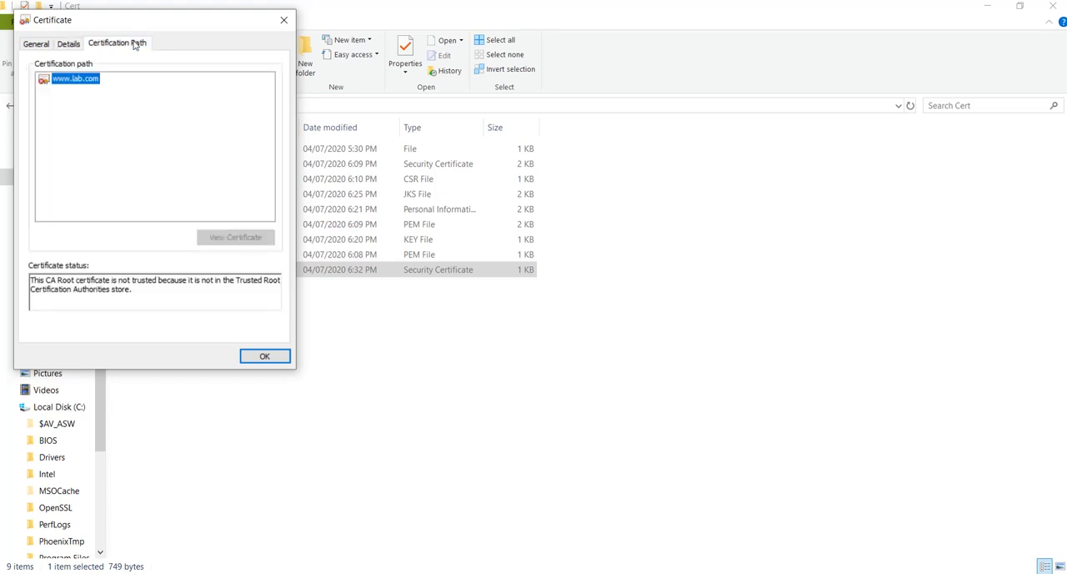
{"action": "left_click", "coordinate": [285, 21]}
Return to the DataPower file management page in Chrome and deselect labTest-privkey.pem in the temporary directory
{"action": "key", "text": "alt+Tab"}
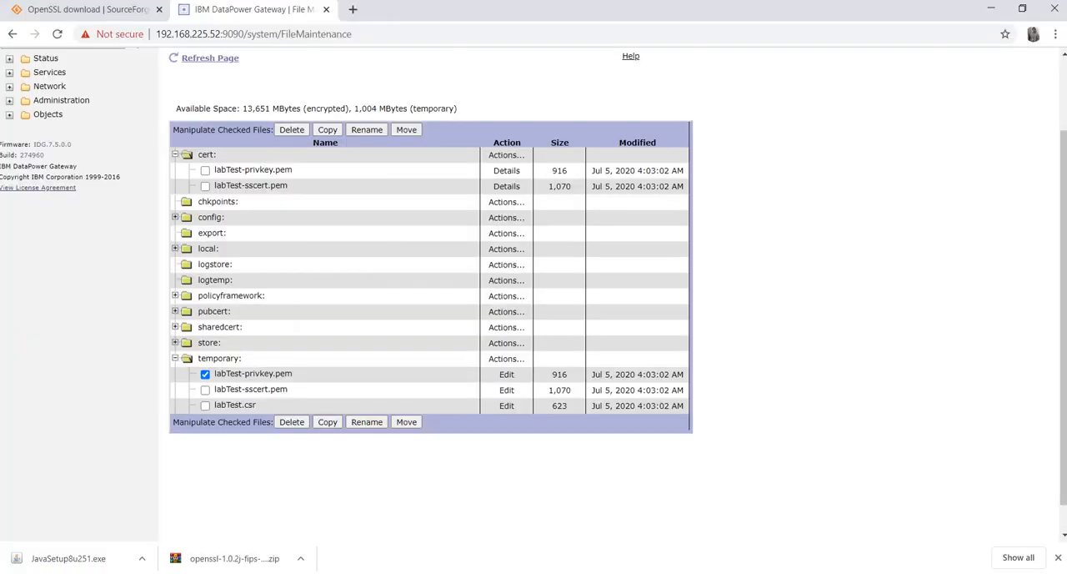
{"action": "left_click", "coordinate": [206, 375]}
{"action": "left_click", "coordinate": [940, 573]}
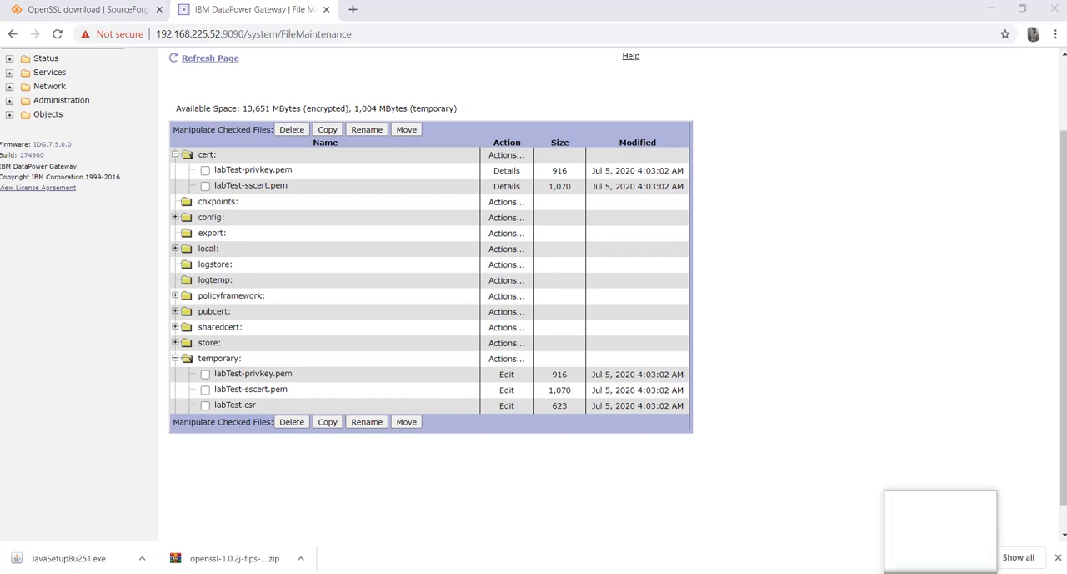
{"action": "left_click", "coordinate": [982, 561]}
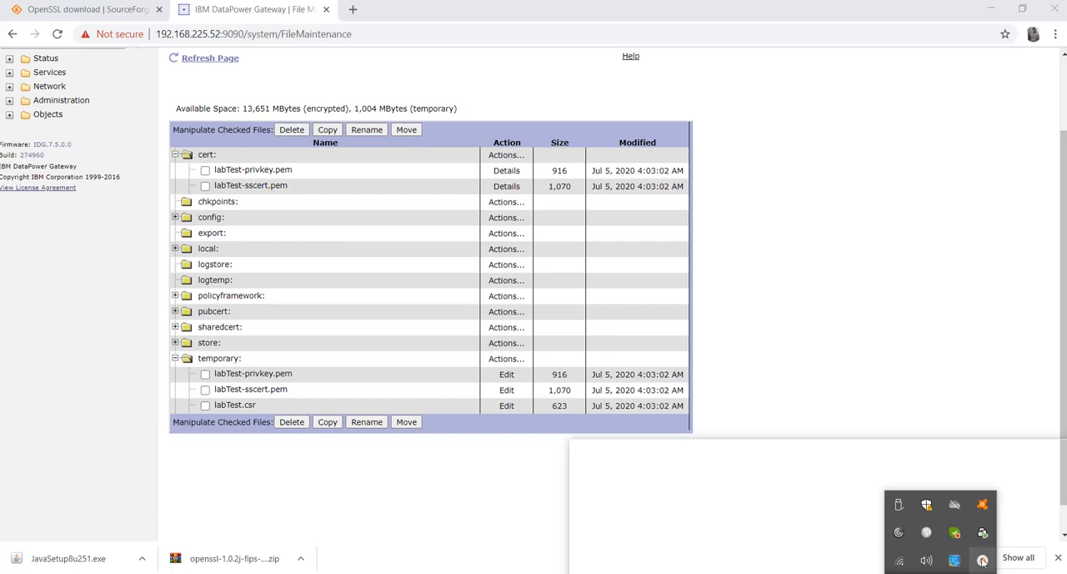